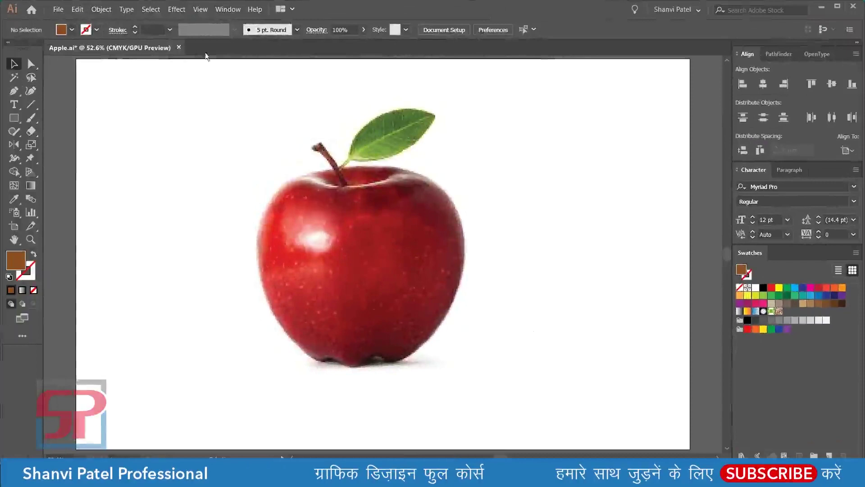
With the apple photo on the Apple.ai artboard, open the Window menu to choose panels
left_click(228, 10)
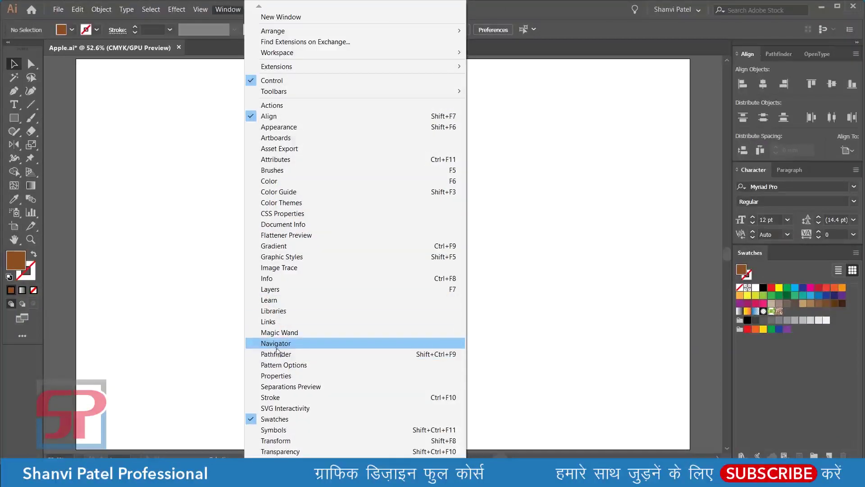
Show the Navigator panel and resize and dock it at the upper right
left_click(276, 343)
left_click_drag(666, 99, 676, 29)
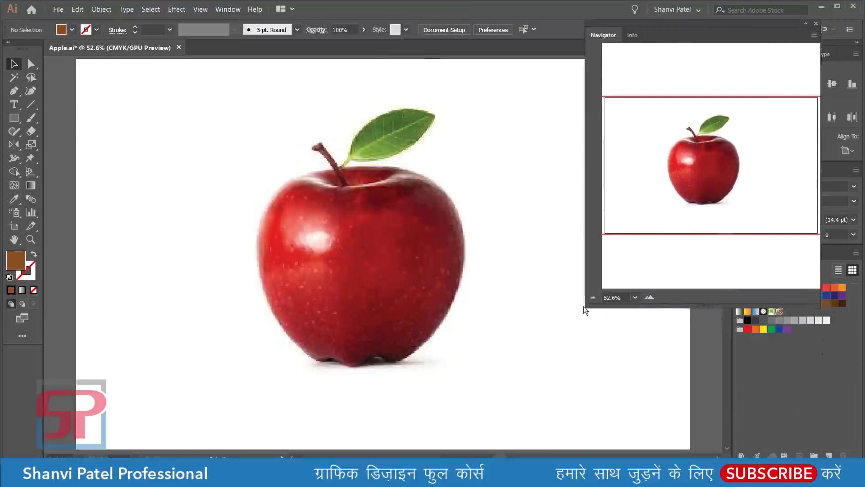
left_click_drag(585, 309, 657, 308)
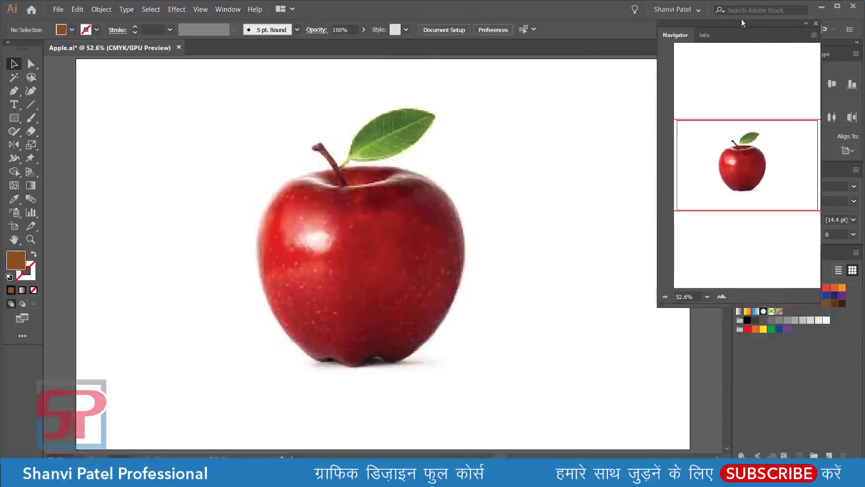
left_click_drag(740, 20, 632, 6)
left_click_drag(719, 293, 732, 184)
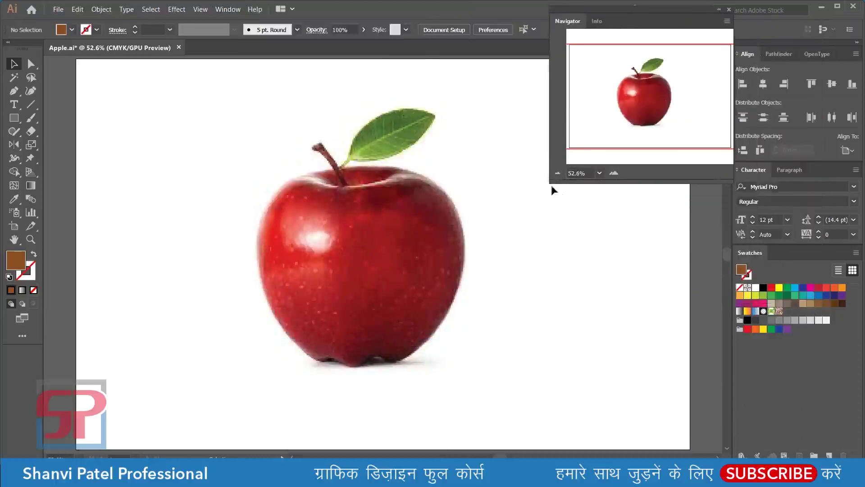
left_click_drag(551, 186, 506, 180)
left_click_drag(673, 15, 718, 9)
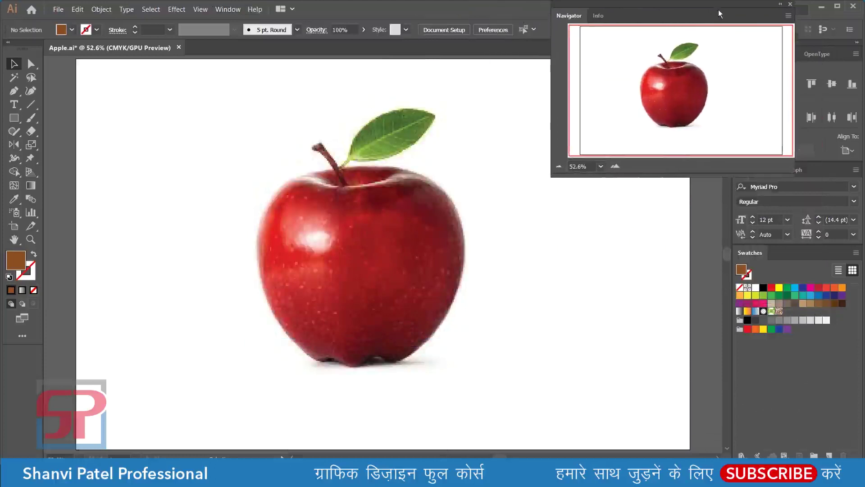
Show the Layers panel, delete Layers 1 and 2, and add a new empty layer above the photo
left_click(228, 9)
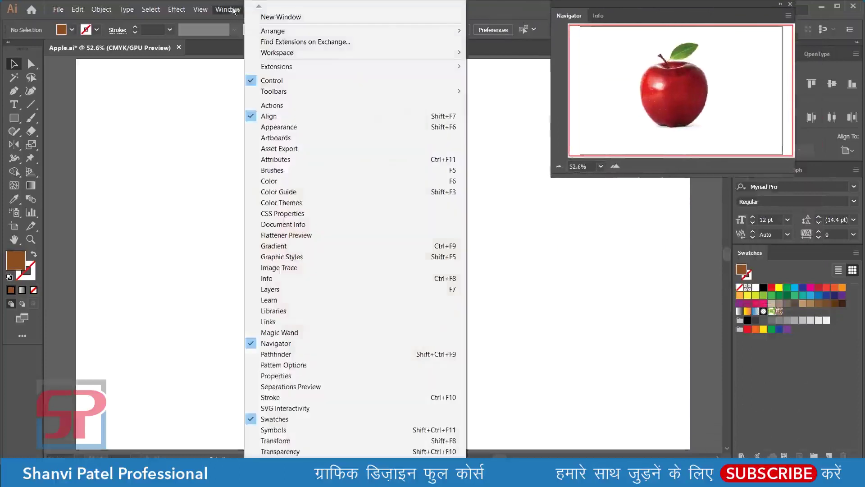
left_click(287, 290)
left_click_drag(198, 156, 647, 194)
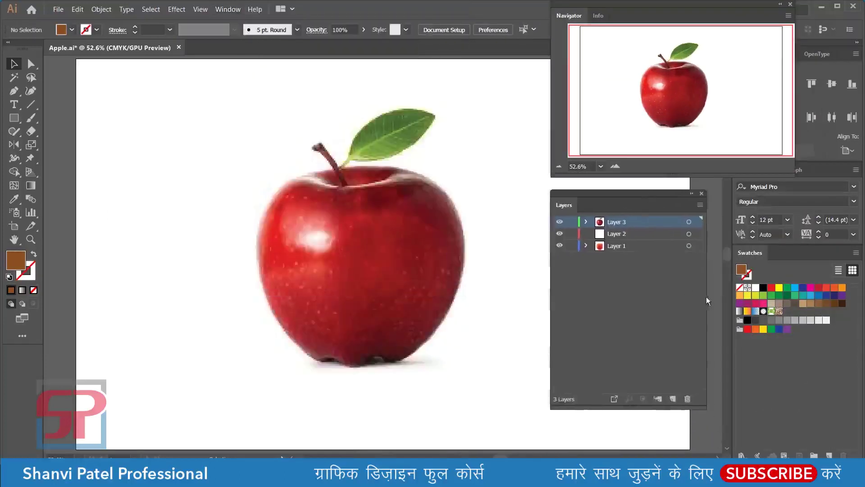
left_click(639, 233)
left_click(687, 399)
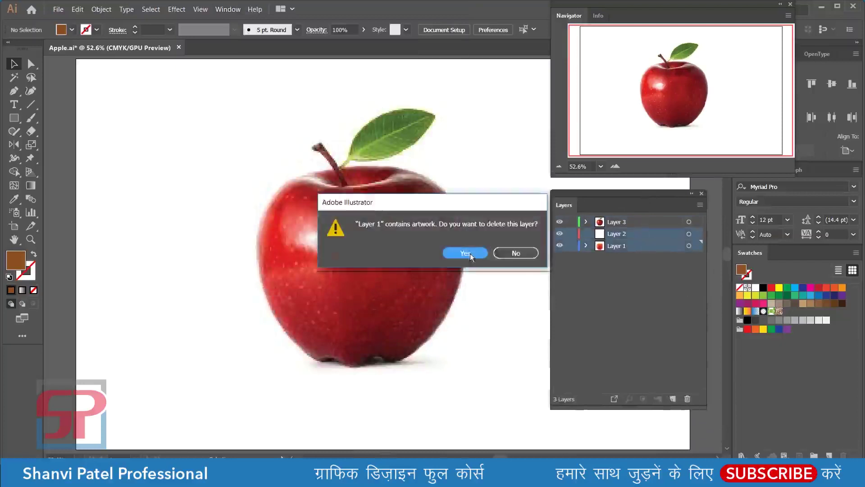
left_click(501, 249)
left_click(672, 399)
left_click_drag(659, 201, 682, 190)
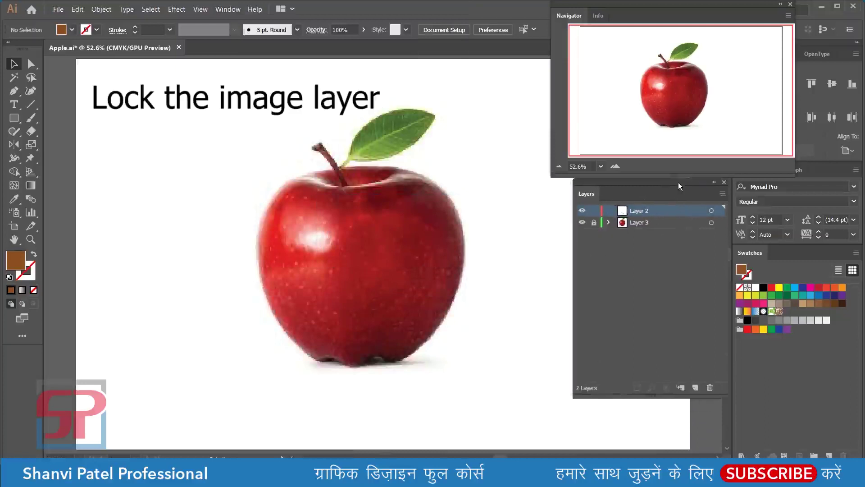
left_click(14, 117)
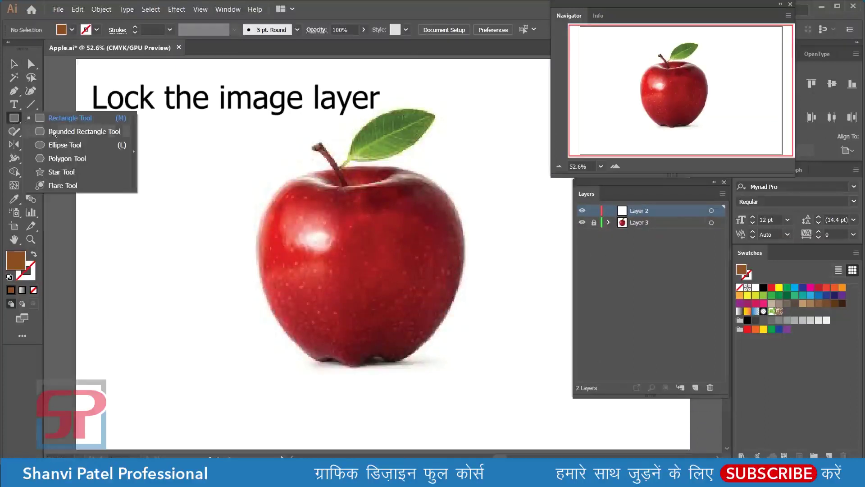
Draw a brown rectangle over the apple body and curve its right side outward
left_click(54, 118)
left_click_drag(288, 181, 433, 336)
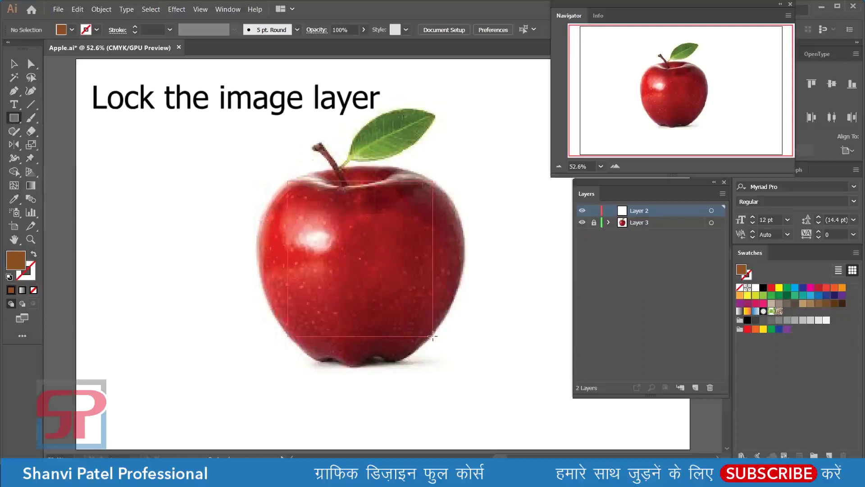
left_click_drag(433, 335, 433, 335)
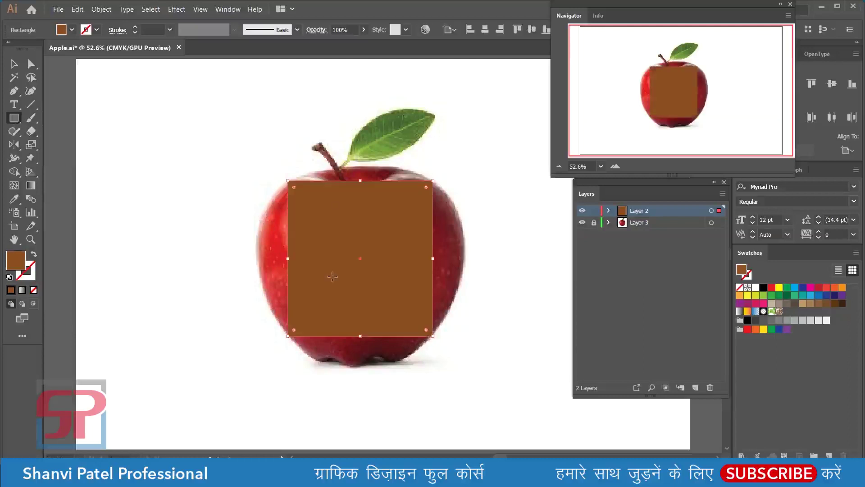
key("p")
left_click_drag(465, 256, 472, 230)
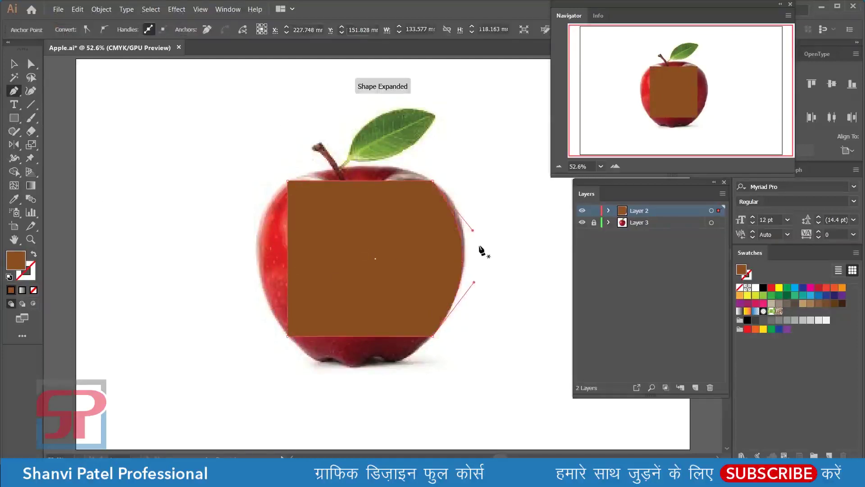
key("a")
left_click_drag(472, 230, 480, 221)
Curve the shape's left side to match the apple's outline
key("p")
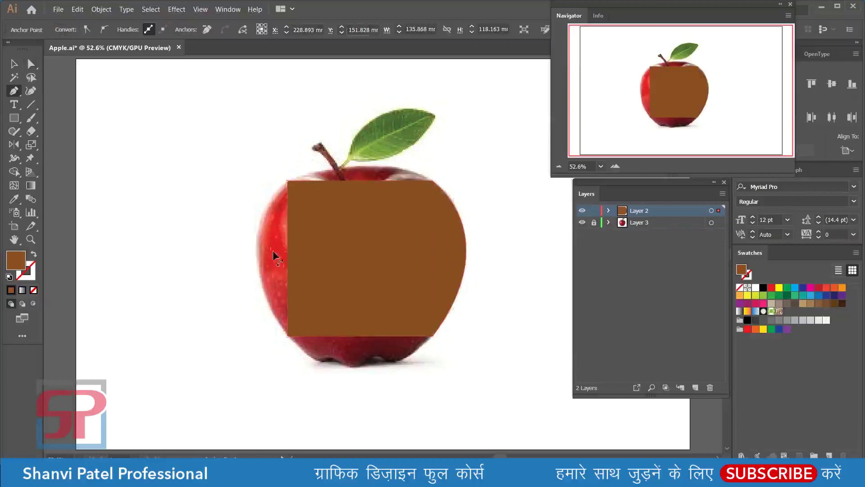
left_click_drag(258, 256, 250, 282)
left_click(288, 335)
key("a")
left_click_drag(246, 230, 243, 227)
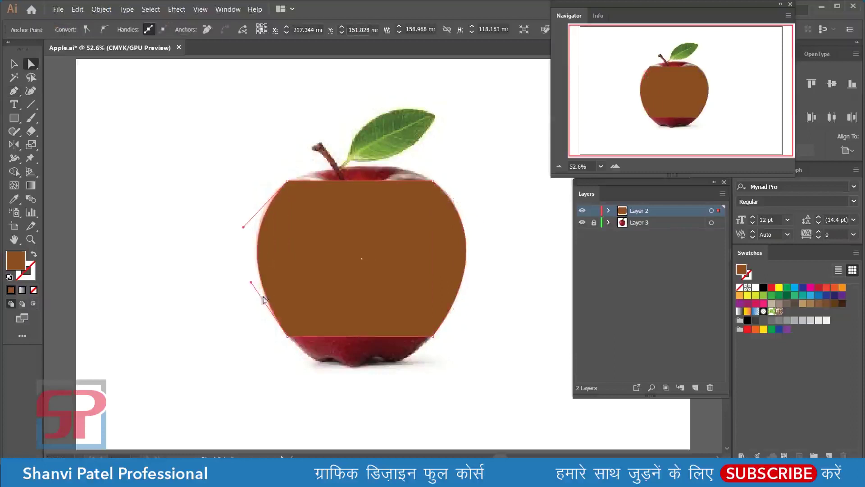
left_click_drag(250, 282, 250, 283)
Bend the bottom edge down into a curve that follows the apple's base
key("p")
left_click_drag(359, 339, 380, 388)
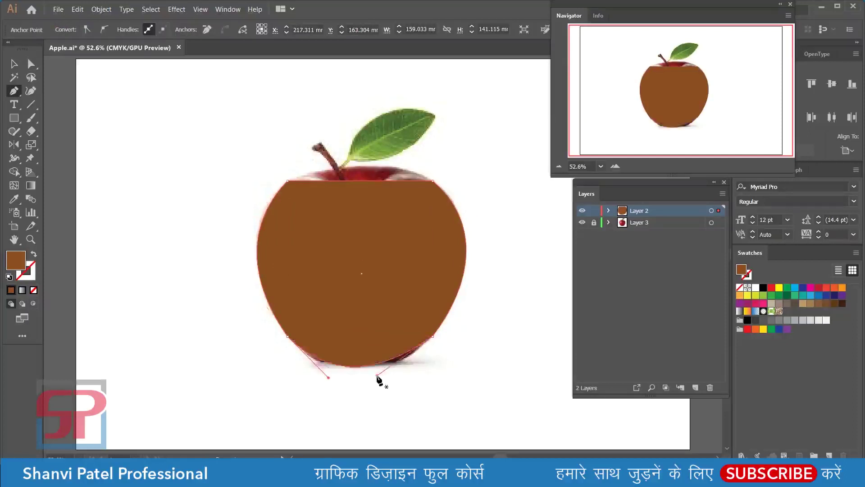
key("a")
left_click_drag(377, 375, 389, 380)
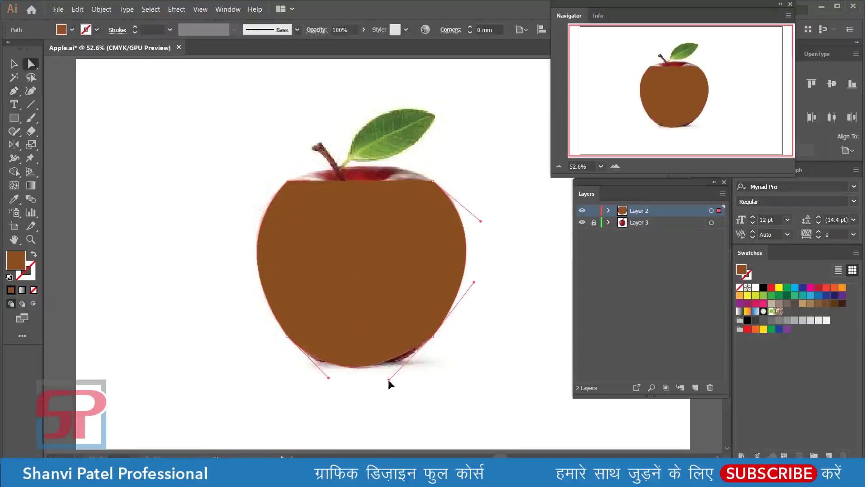
left_click_drag(328, 377, 320, 376)
left_click_drag(389, 380, 395, 383)
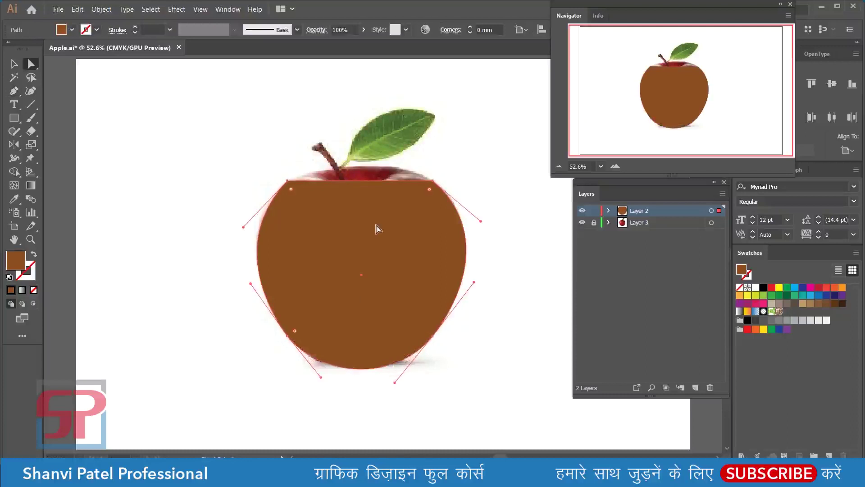
Add an anchor near the stem and arch the flat top edge upward
key("p")
left_click(365, 180, "ctrl")
left_click_drag(364, 171, 336, 161)
key("a")
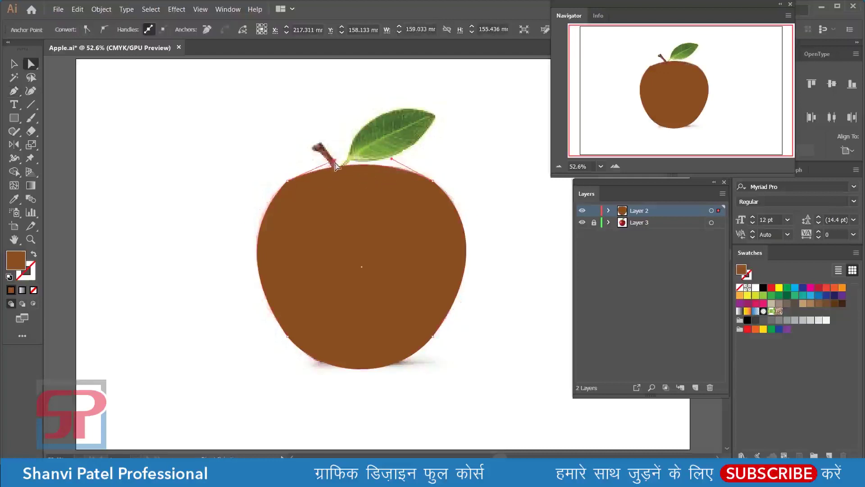
left_click(386, 170)
left_click_drag(391, 160, 391, 156)
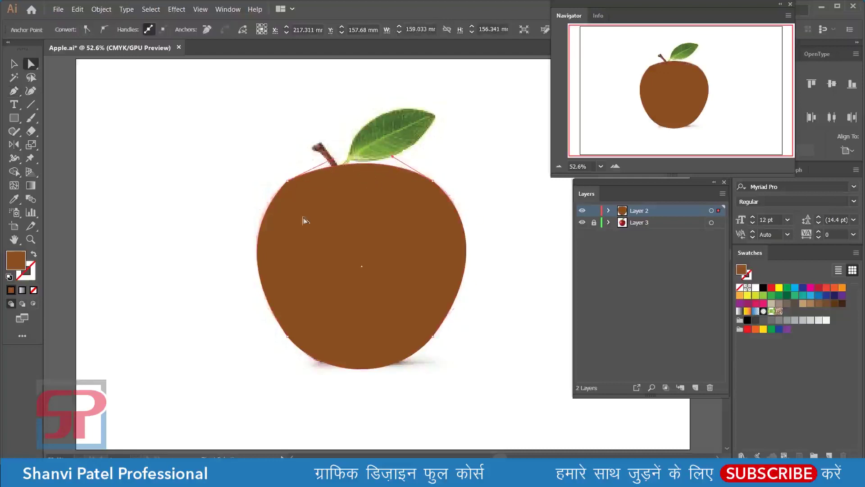
Lift the upper-left curve slightly and reselect the finished brown apple shape
left_click(287, 336)
left_click_drag(243, 227, 243, 222)
left_click(344, 201)
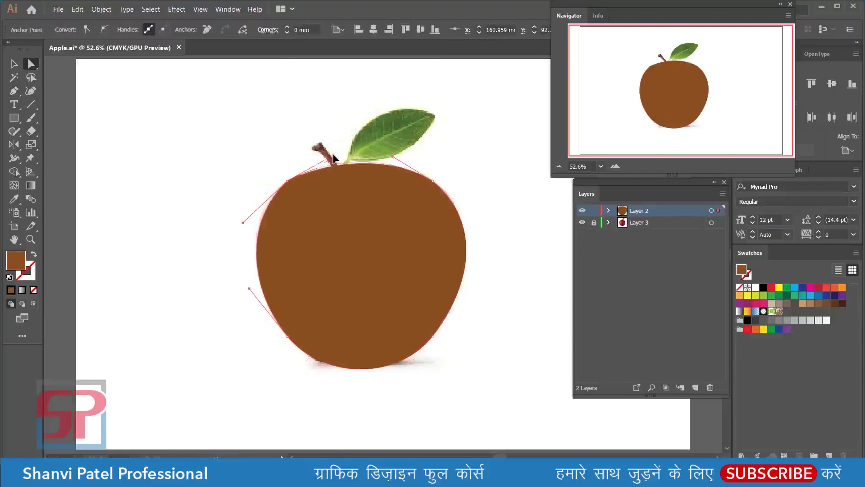
key("ctrl+shift+a")
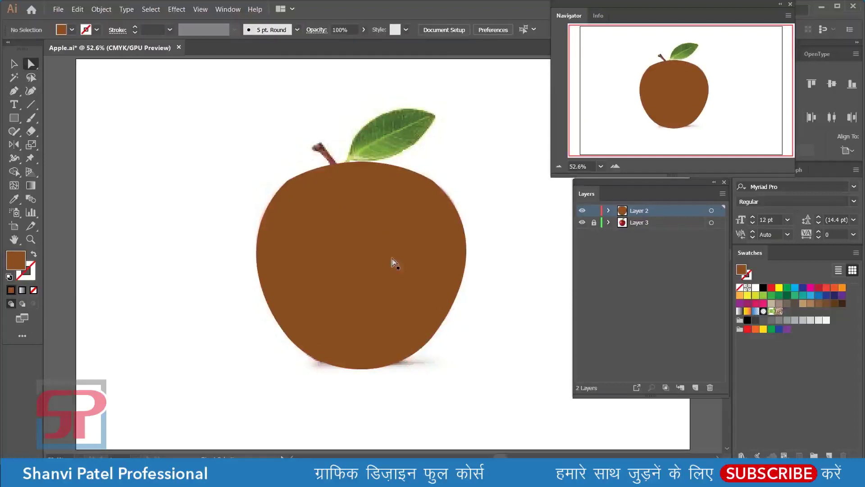
left_click(393, 261)
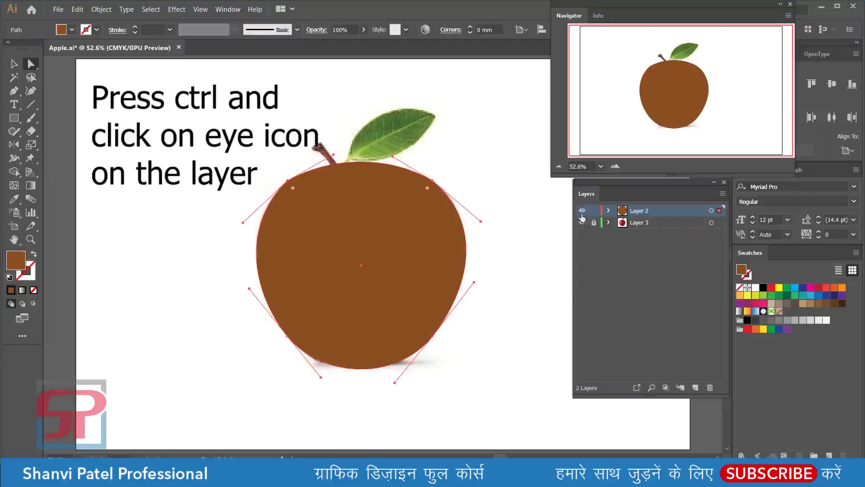
Show the brown layer as outlines, add three mesh lines along the bottom, and fit the upper-left point
left_click(581, 210, "ctrl")
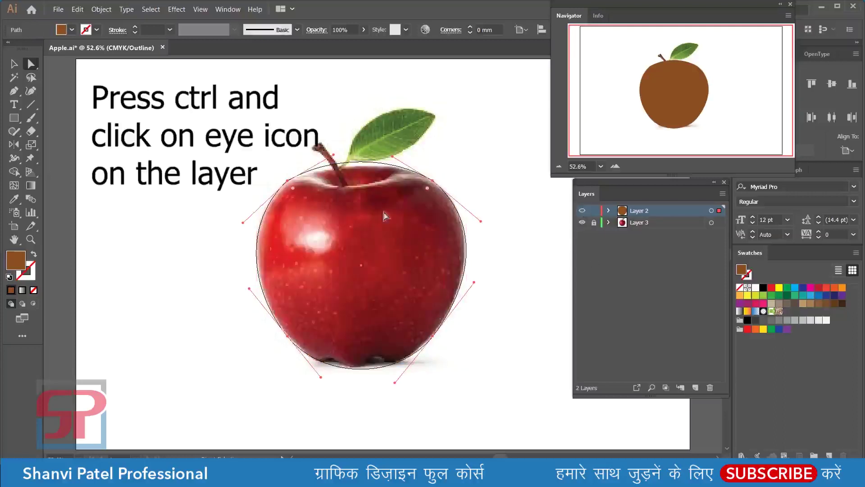
left_click(14, 185)
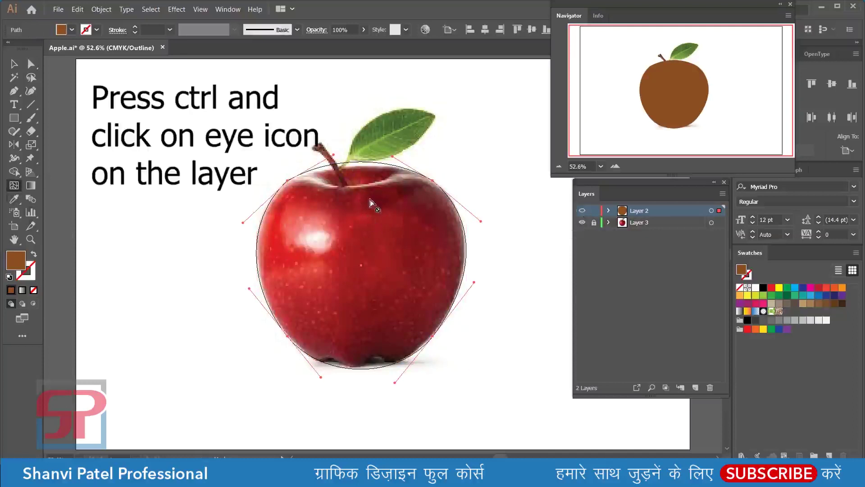
left_click(320, 361)
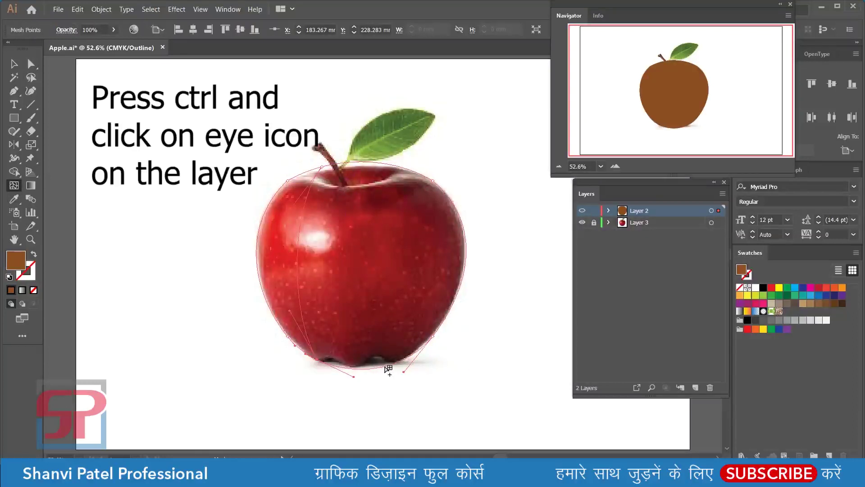
left_click(344, 367)
left_click(360, 368)
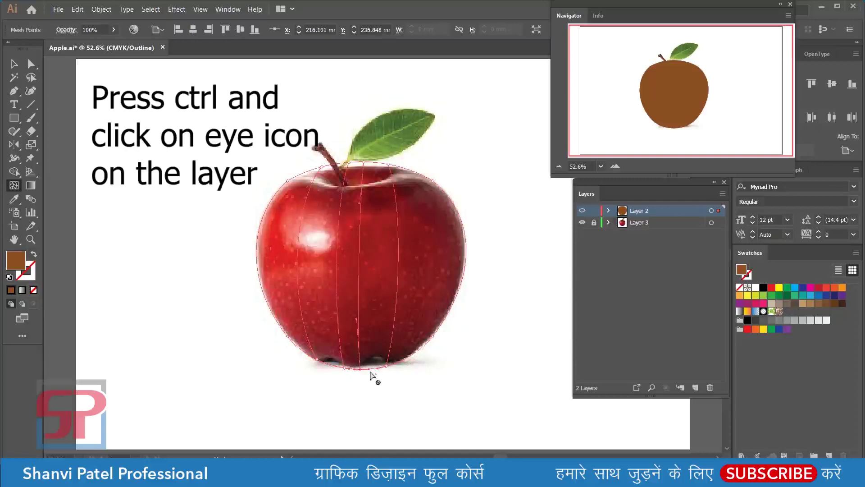
left_click(288, 185)
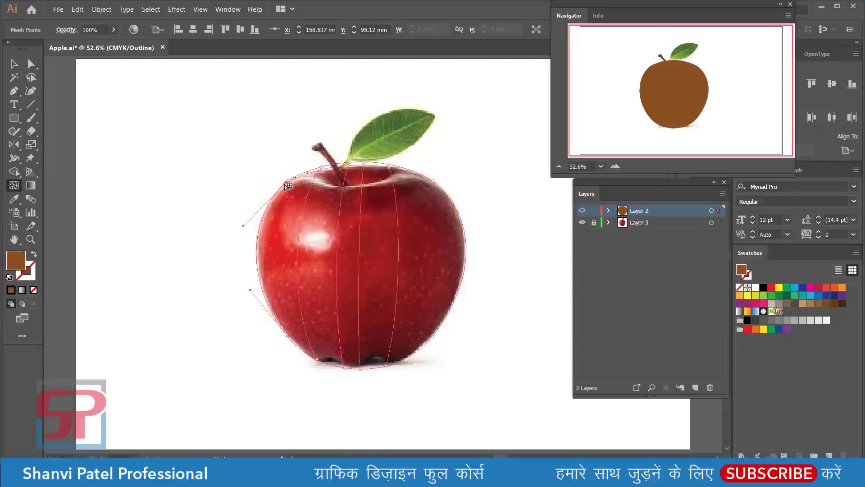
left_click_drag(286, 189, 282, 194)
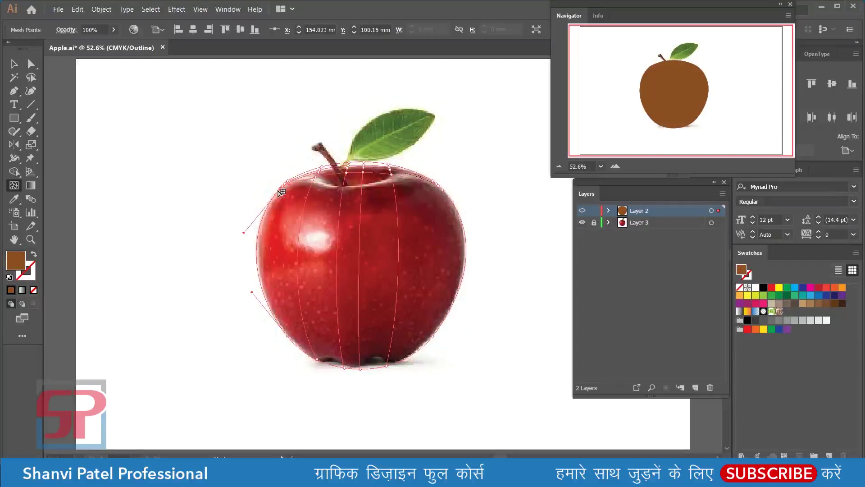
Add six horizontal mesh lines from the left edge and three vertical lines on both sides
left_click(269, 201)
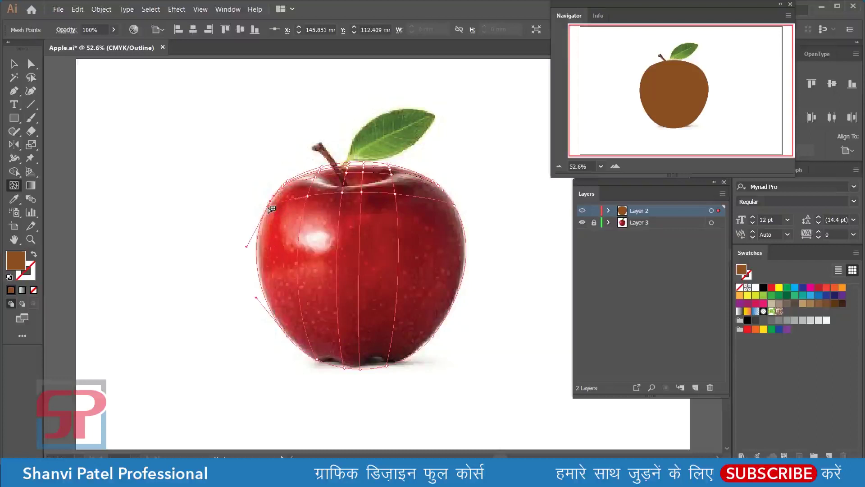
left_click(265, 219)
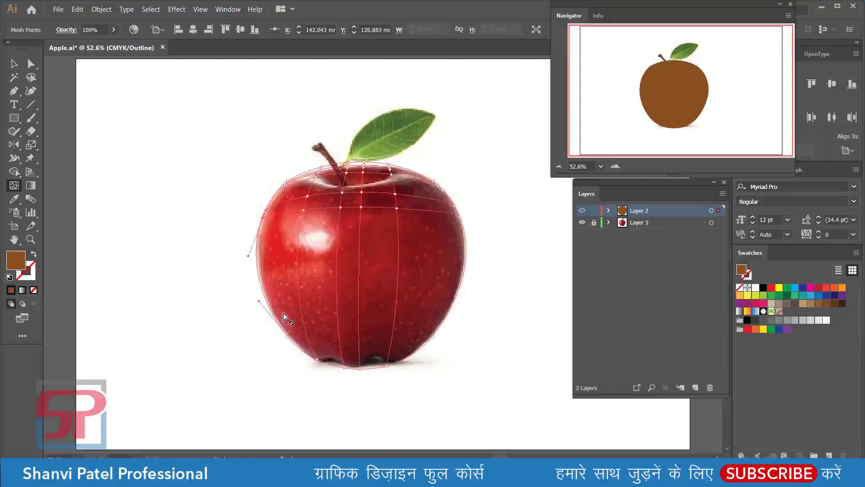
left_click(263, 290)
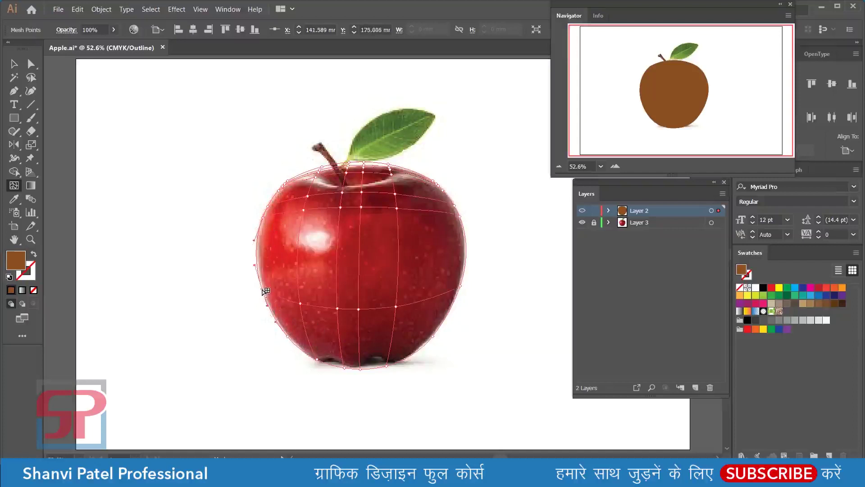
left_click(257, 254)
left_click(261, 225)
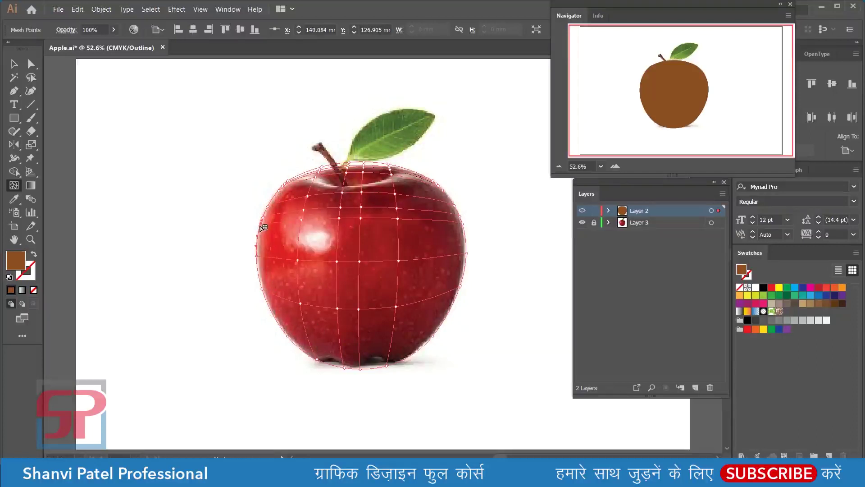
left_click(257, 239)
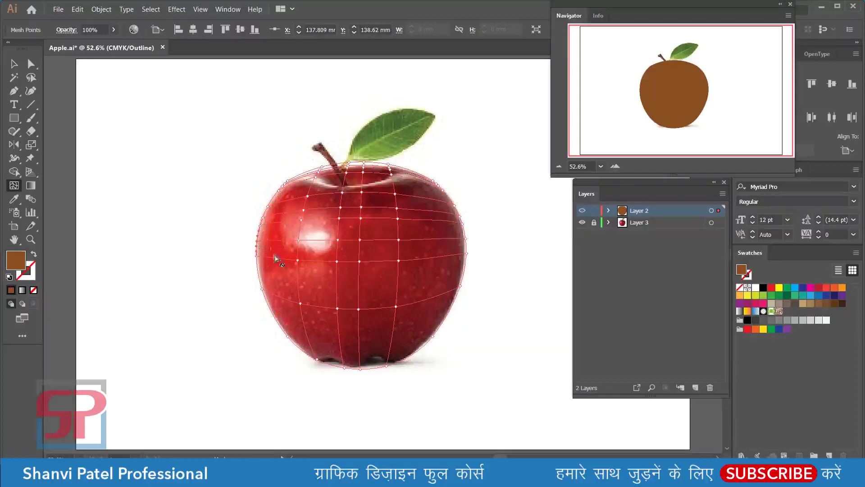
left_click(293, 337)
left_click(405, 359)
left_click(421, 352)
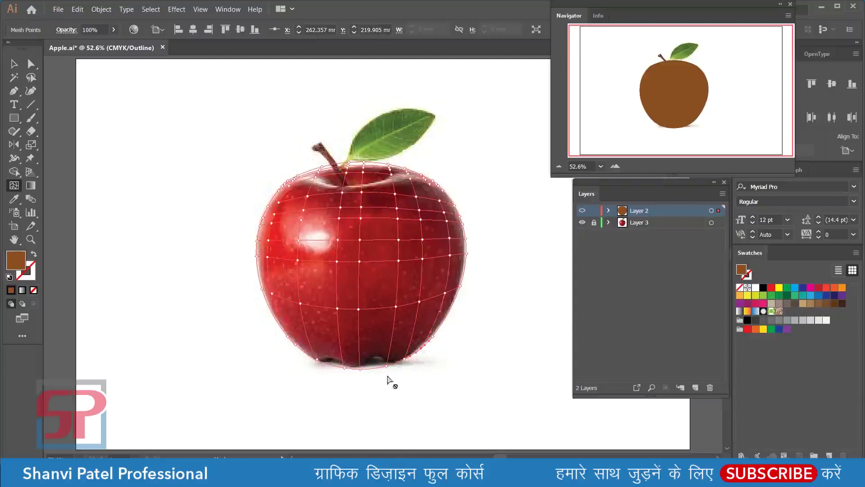
left_click_drag(226, 302, 450, 418)
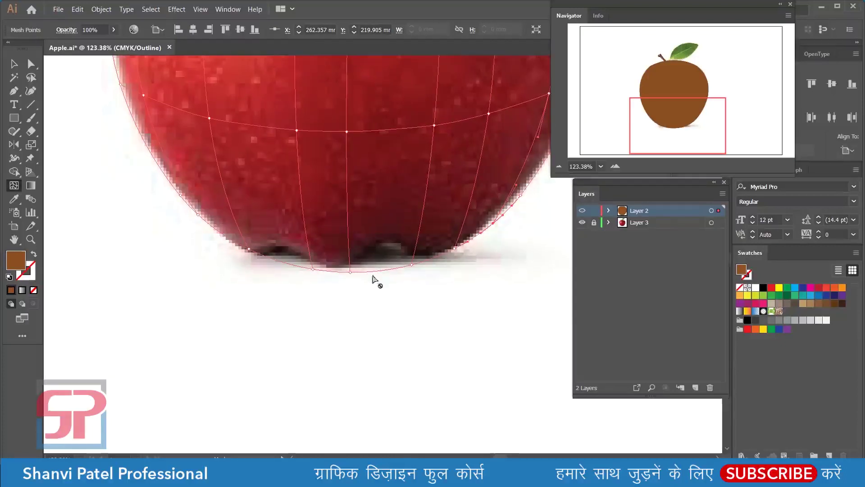
Drag the bottom mesh points and handles to form the first bumps of the apple's base
key("a")
left_click(350, 272)
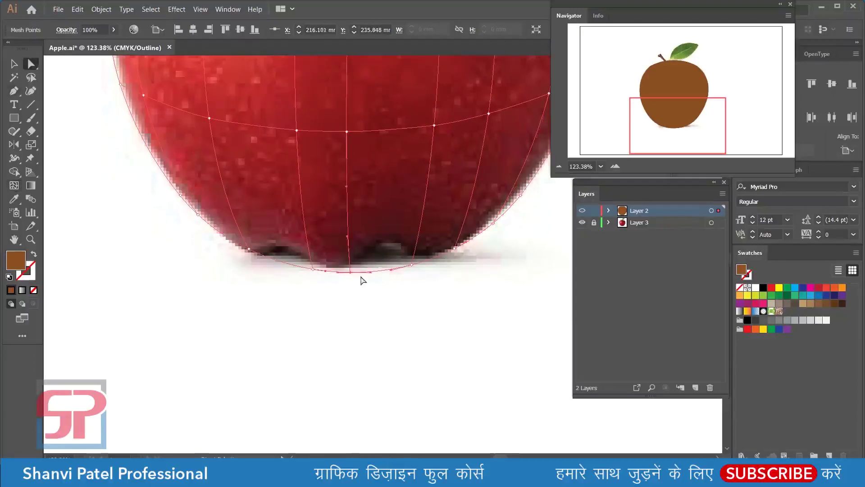
left_click_drag(370, 272, 388, 234)
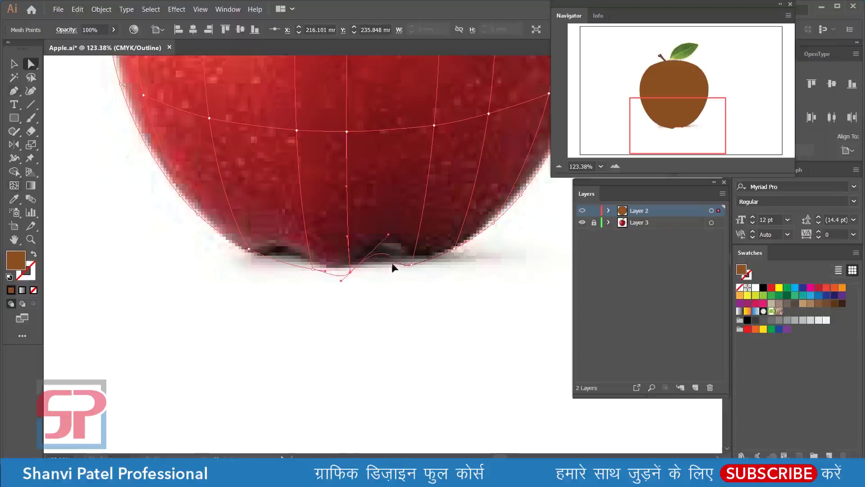
left_click(411, 267)
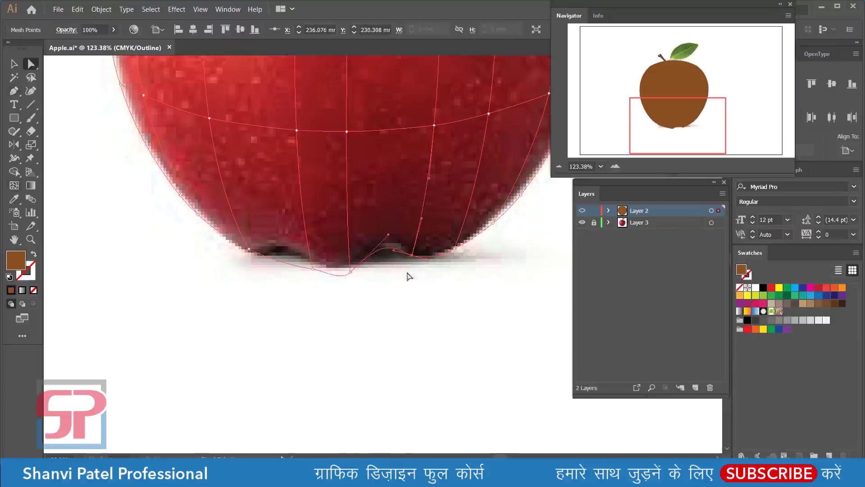
left_click(313, 269)
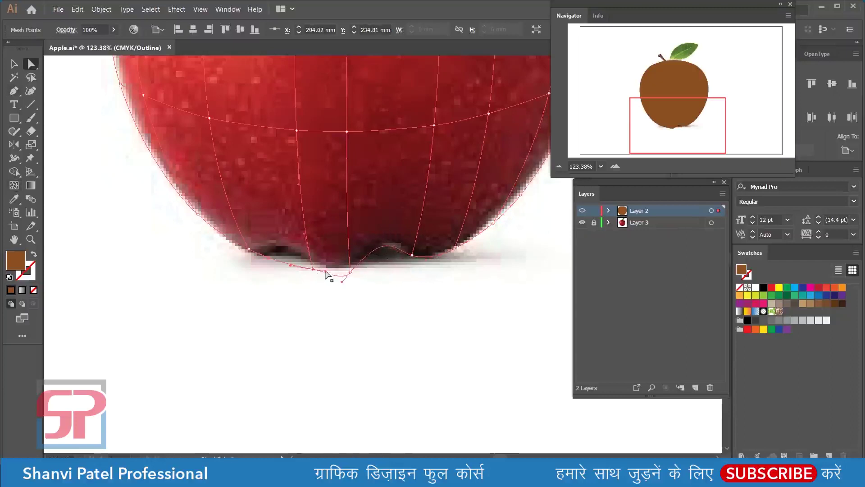
left_click_drag(315, 272, 311, 258)
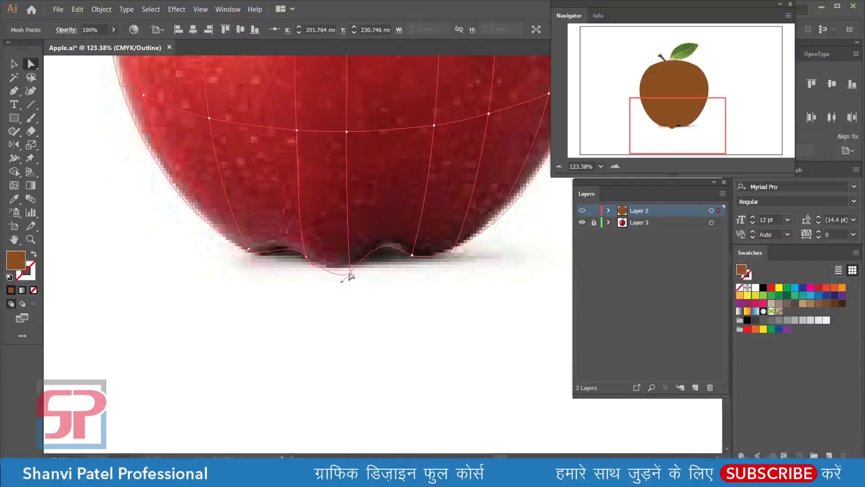
left_click(250, 249)
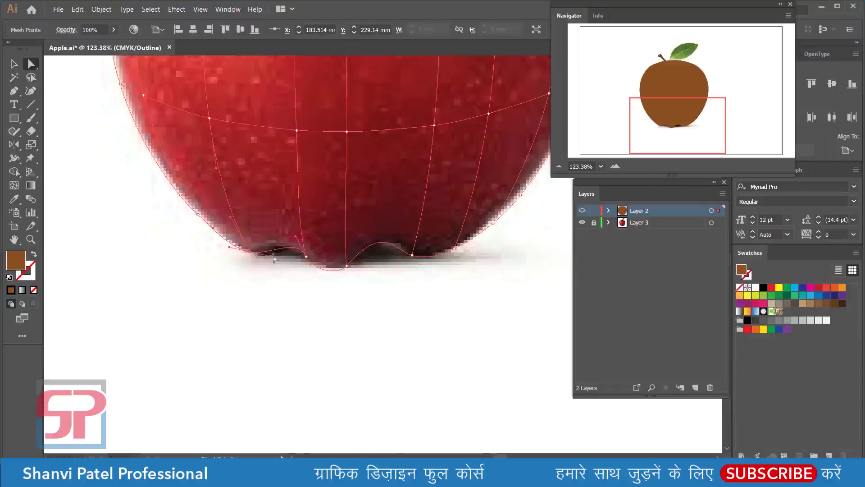
left_click_drag(295, 237, 279, 234)
Reshape the bottom-centre curve and refine the bump to match the photo's base
left_click(347, 266)
left_click_drag(383, 243, 391, 229)
left_click(308, 267)
left_click_drag(291, 221, 293, 223)
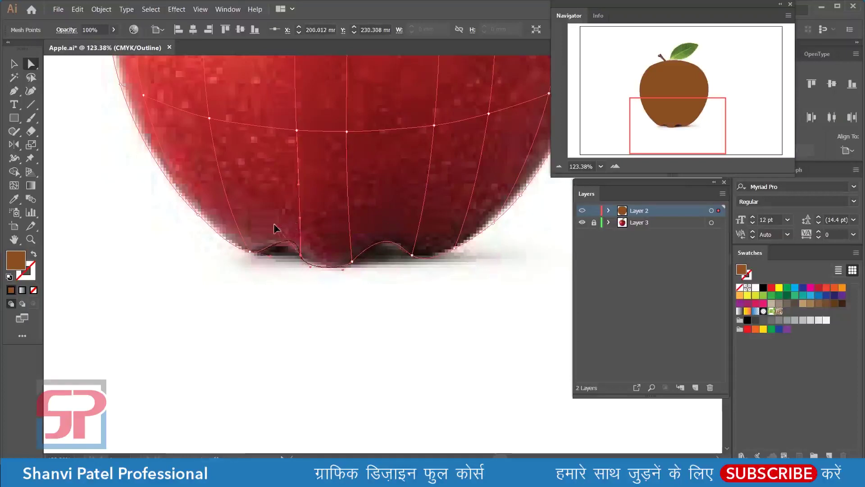
left_click_drag(272, 224, 273, 221)
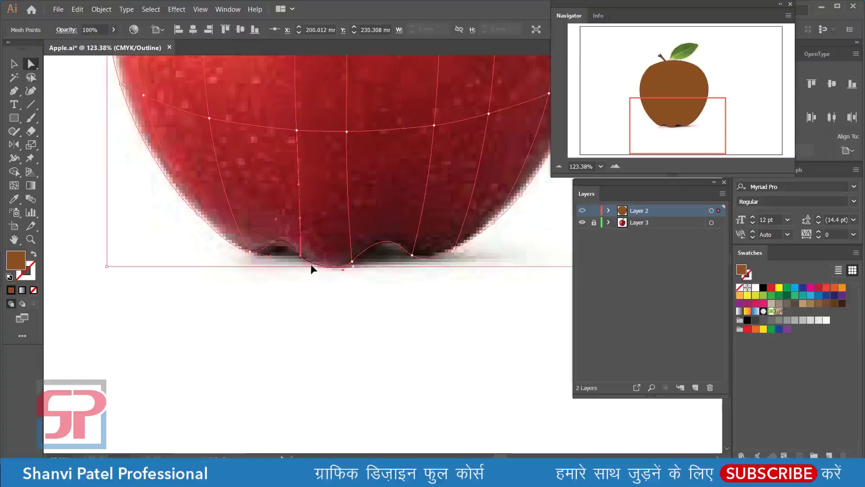
left_click(307, 267)
left_click_drag(280, 218, 278, 229)
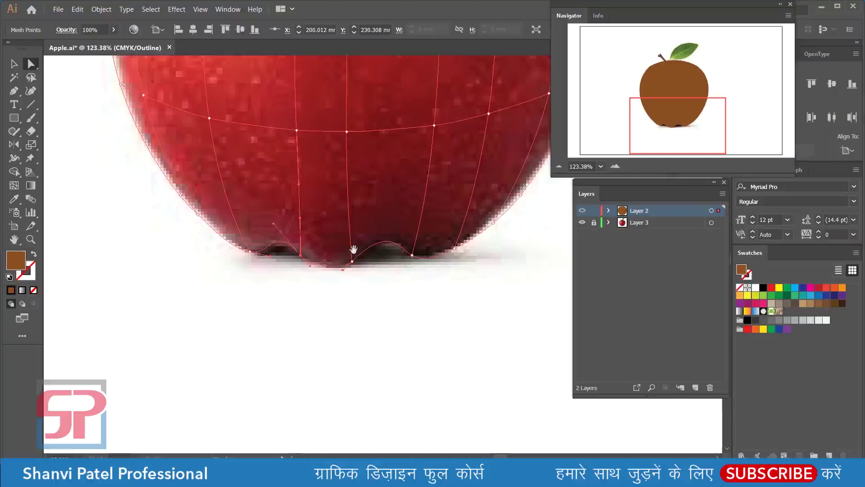
Nudge mesh points on the lower body to straighten and smooth the bent gridlines
left_click_drag(353, 249, 369, 307)
left_click_drag(317, 193, 305, 193)
left_click_drag(320, 278, 315, 276)
scroll(338, 219, "up", 3)
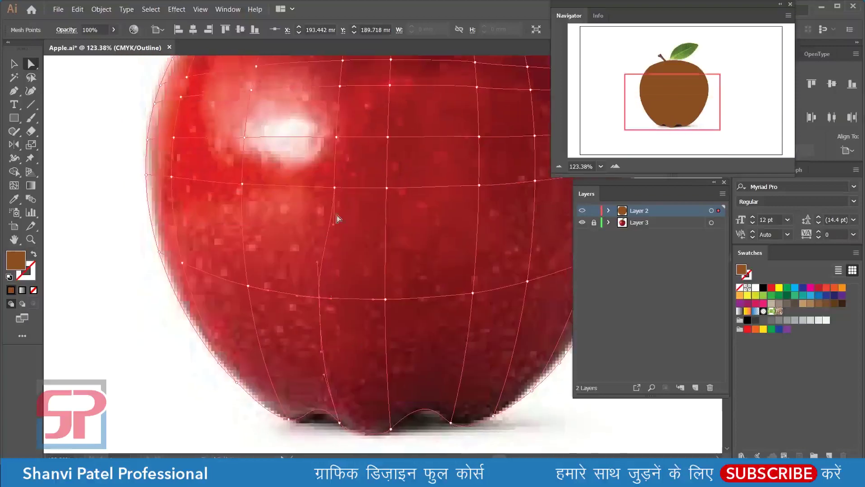
mouse_move(333, 188)
left_mouse_down()
mouse_move(324, 186)
mouse_move(337, 185)
left_mouse_up()
scroll(343, 191, "up", 3)
left_click(348, 124)
scroll(380, 281, "down", 5)
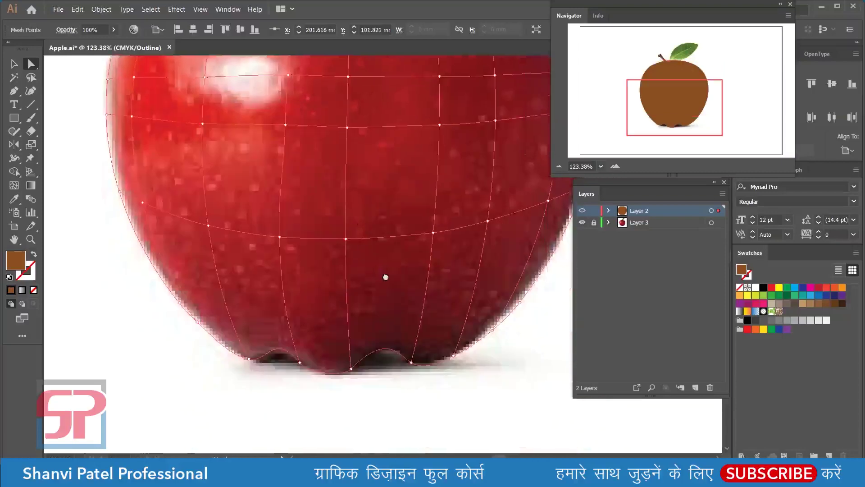
scroll(403, 319, "up", 1)
left_click(301, 290)
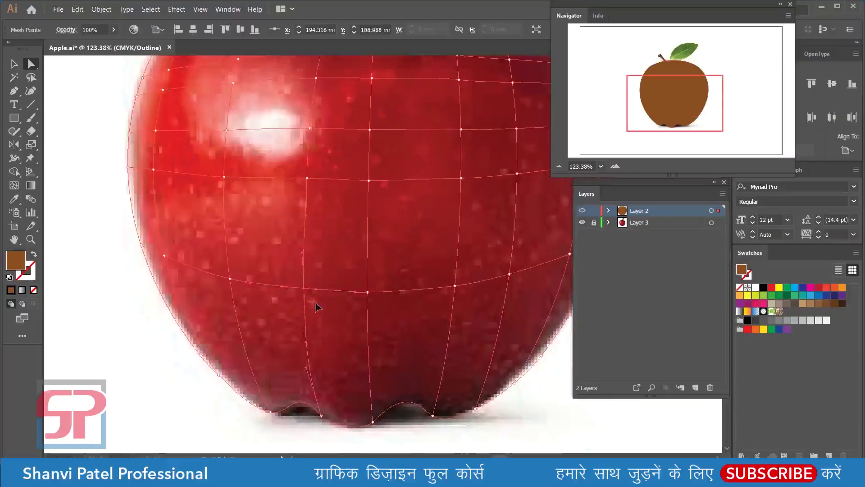
left_click_drag(302, 291, 304, 292)
scroll(303, 296, "down", 3)
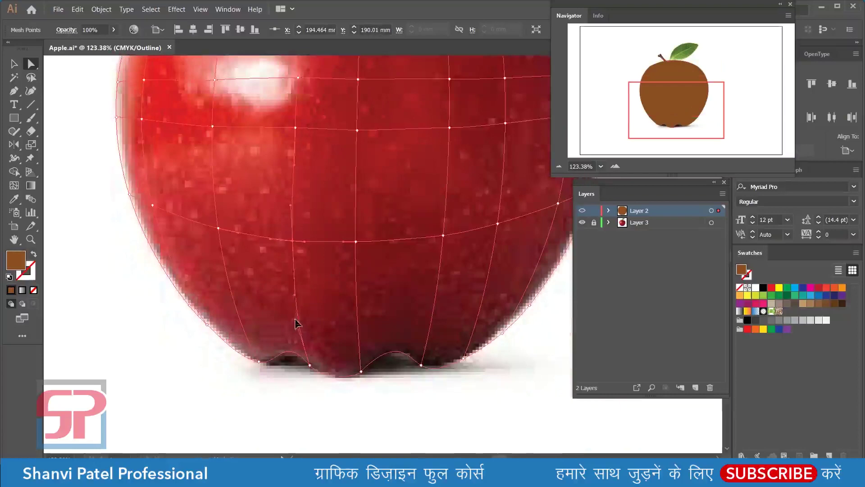
scroll(317, 352, "down", 1)
scroll(318, 351, "down", 1)
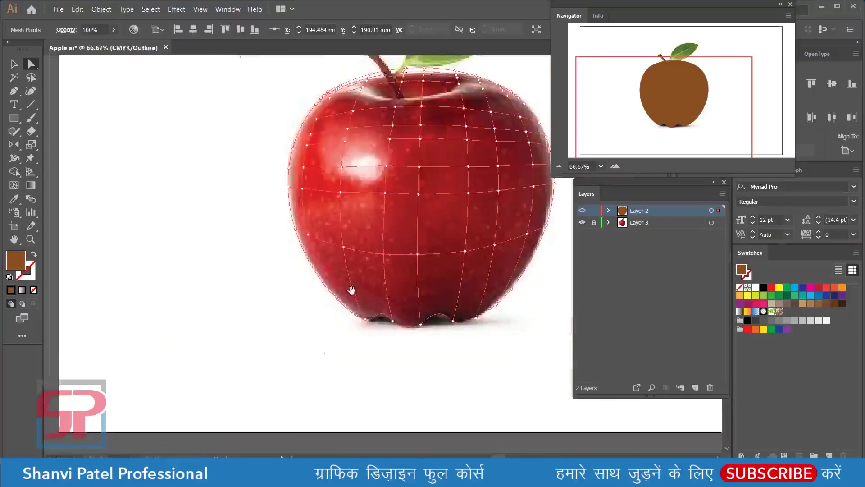
scroll(348, 293, "up", 1)
scroll(340, 175, "up", 3)
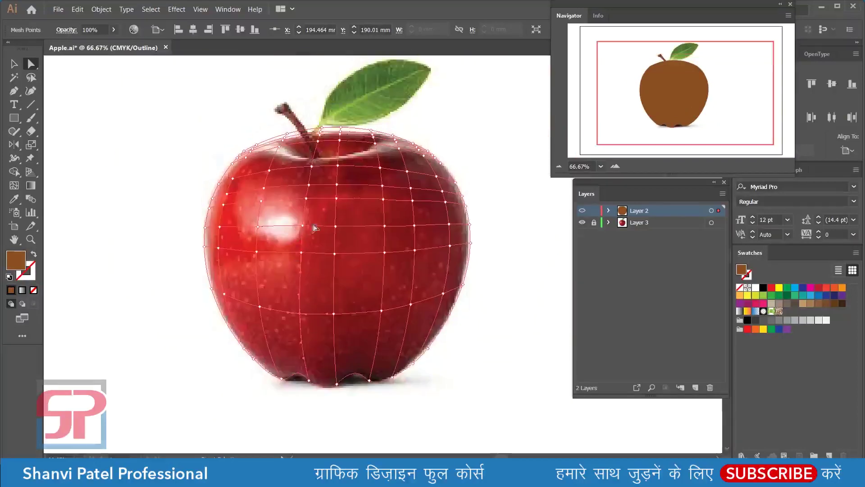
scroll(386, 203, "up", 3)
scroll(345, 200, "up", 1)
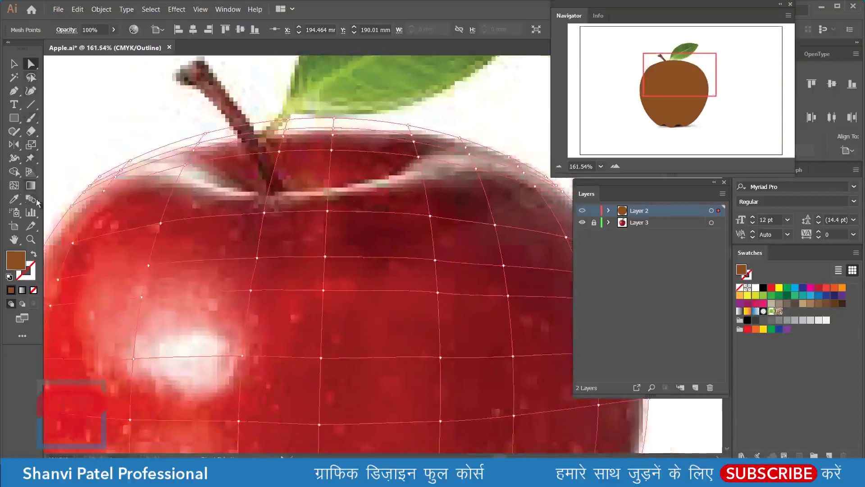
Add mesh lines across the upper-left and upper-right of the apple
key("u")
left_click(63, 217)
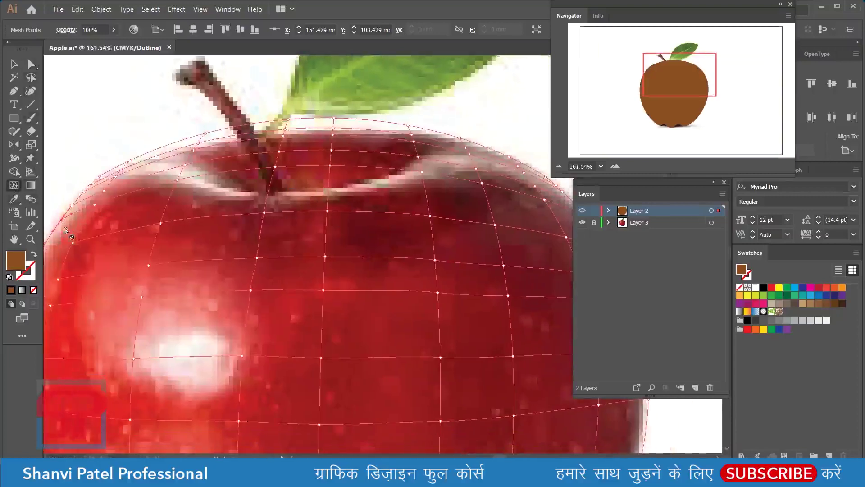
left_click(160, 155)
left_click(446, 136)
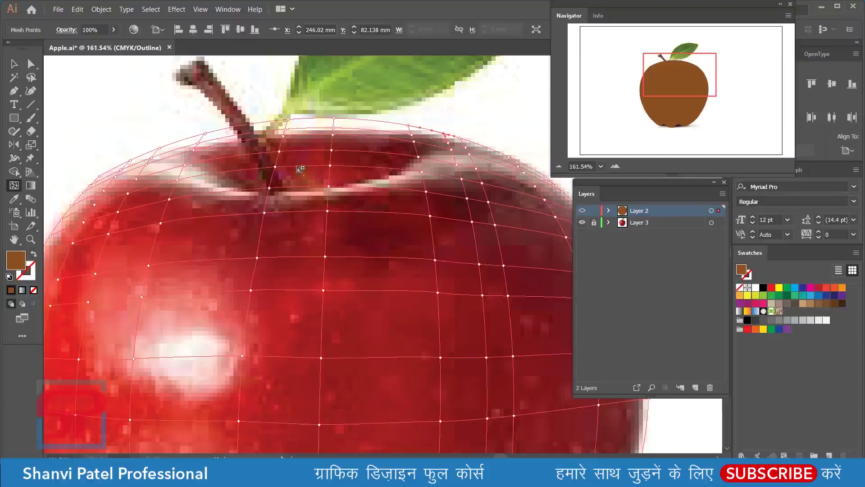
Pull mesh points beside the stem down into the stem hollow
key("a")
left_click(269, 188)
left_click(330, 196)
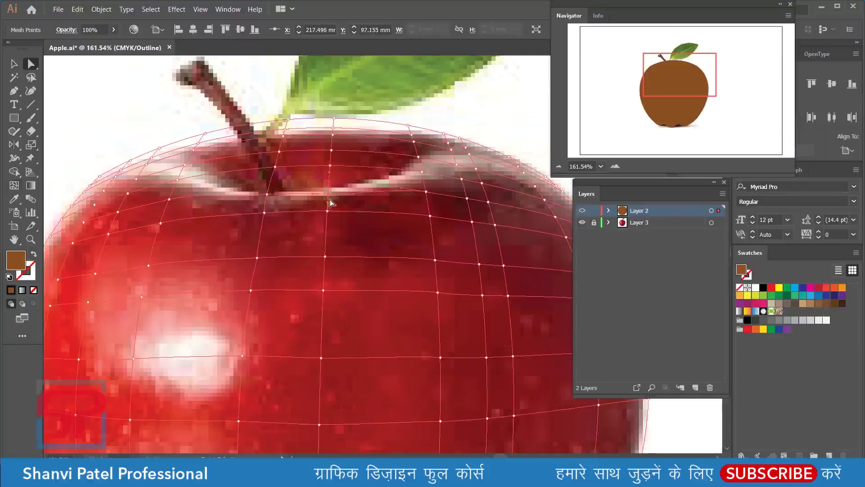
left_click_drag(328, 194, 328, 199)
left_click_drag(266, 200, 266, 200)
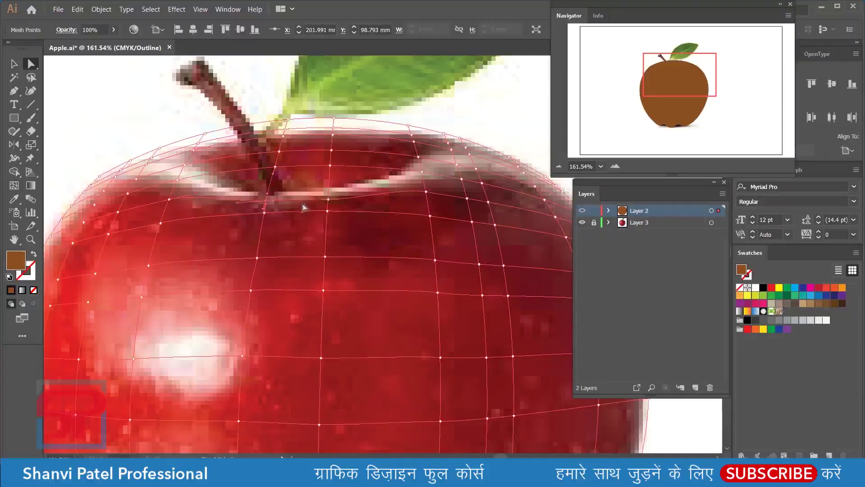
left_click(426, 192)
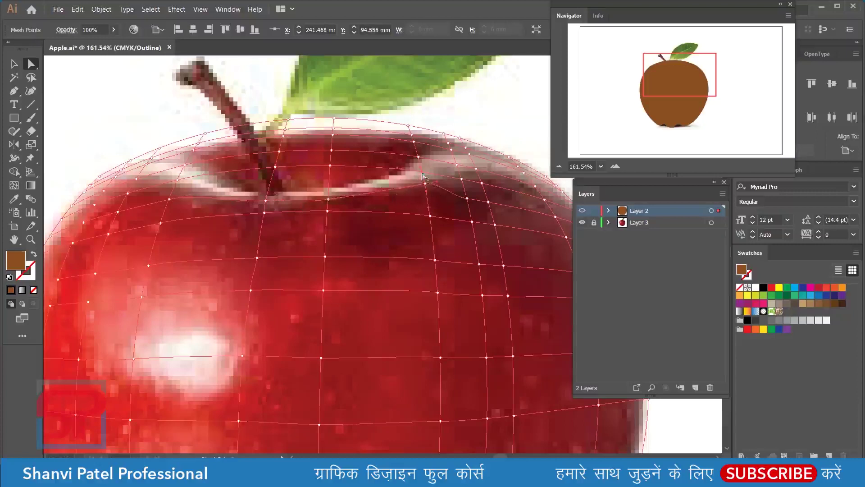
mouse_move(266, 199)
left_mouse_down()
mouse_move(271, 180)
mouse_move(265, 191)
left_mouse_up()
Shift the top-right mesh points along the rim and onto the stem's base
mouse_move(419, 174)
left_mouse_down()
mouse_move(340, 199)
mouse_move(202, 193)
mouse_move(193, 174)
left_mouse_up()
left_click_drag(280, 156, 328, 174)
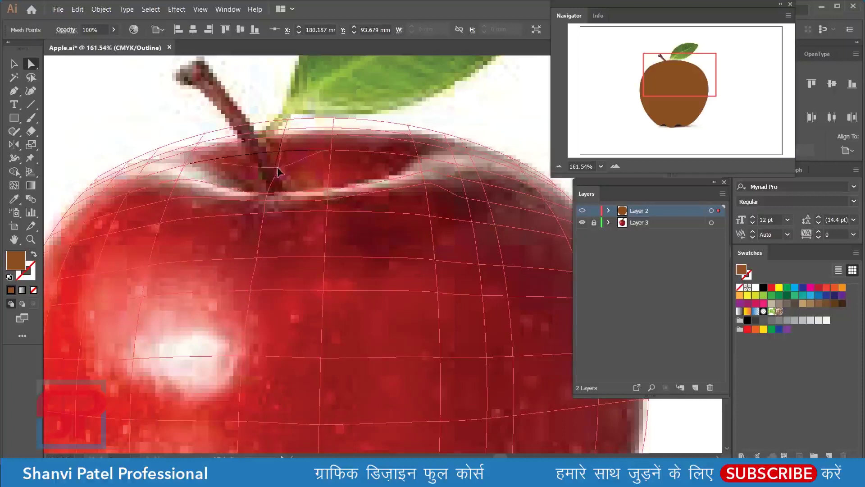
left_click_drag(328, 173, 329, 173)
left_click_drag(418, 162, 412, 175)
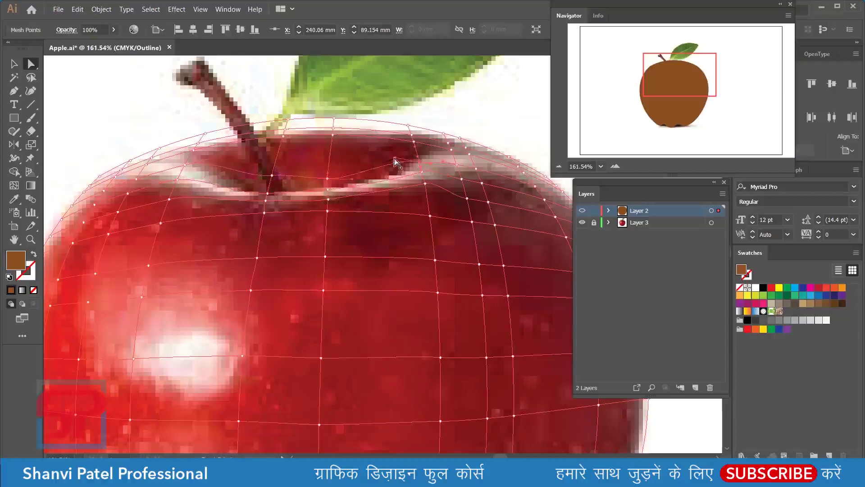
left_click_drag(270, 178, 271, 184)
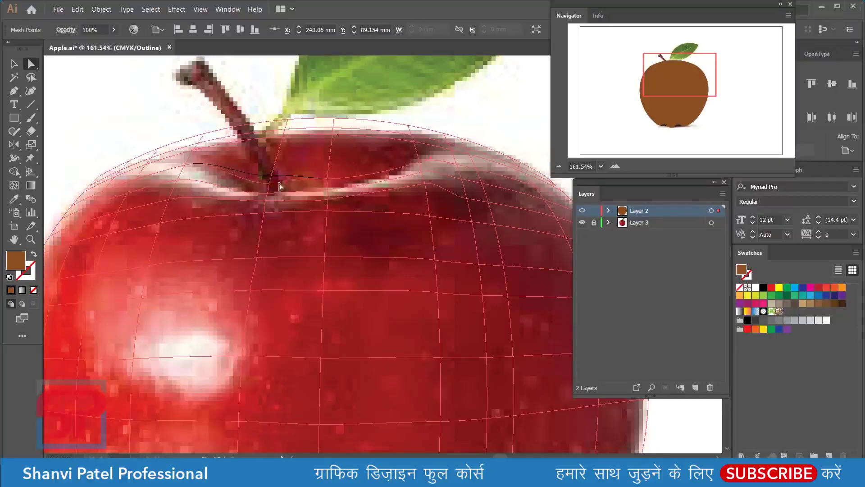
left_click_drag(328, 176, 328, 178)
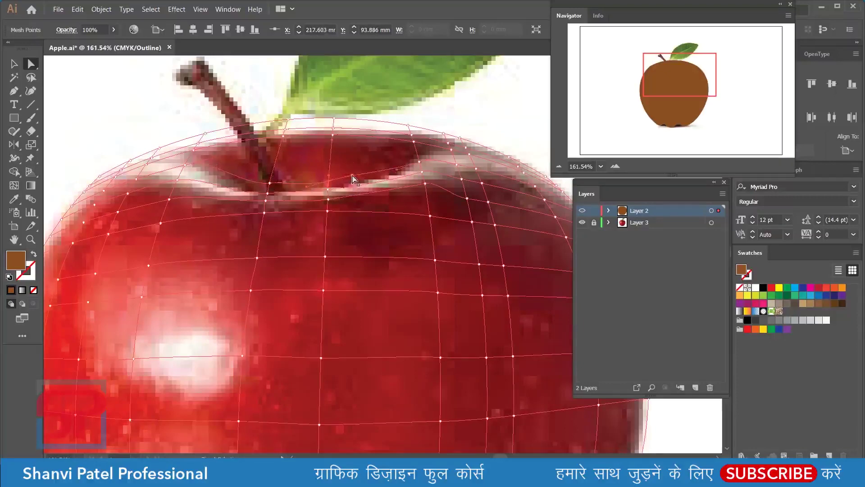
left_click_drag(270, 184, 271, 185)
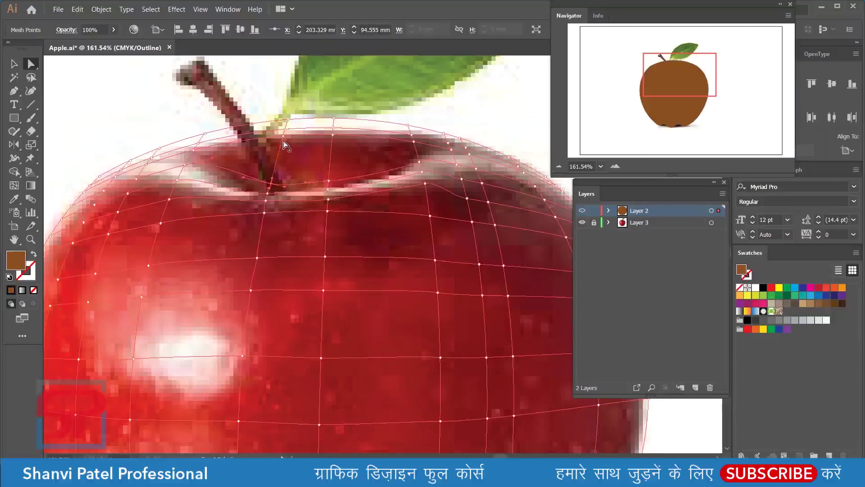
Bend mesh lines along the stem crease and raise the right point onto the top edge
left_click_drag(183, 169, 207, 176)
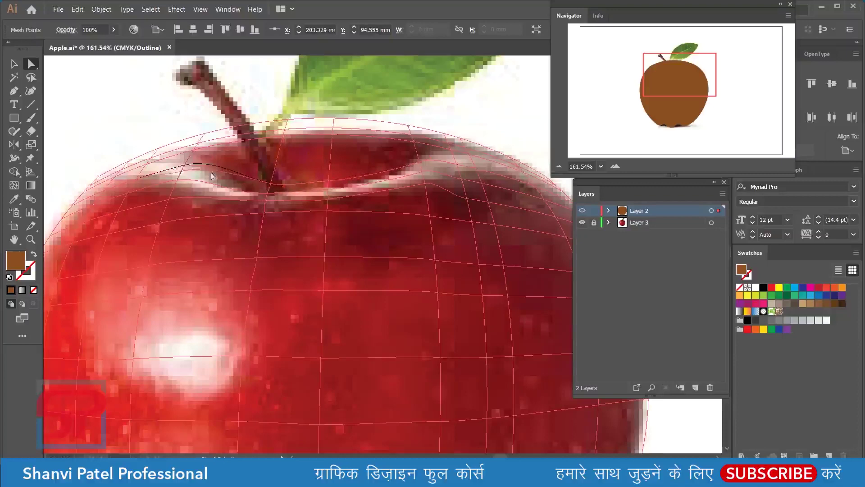
left_click_drag(177, 174, 173, 187)
left_click(269, 188)
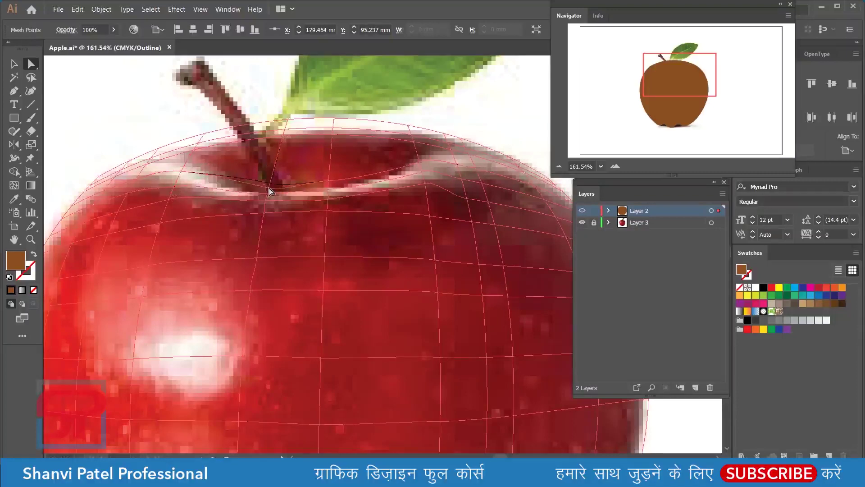
left_click_drag(328, 182, 290, 193)
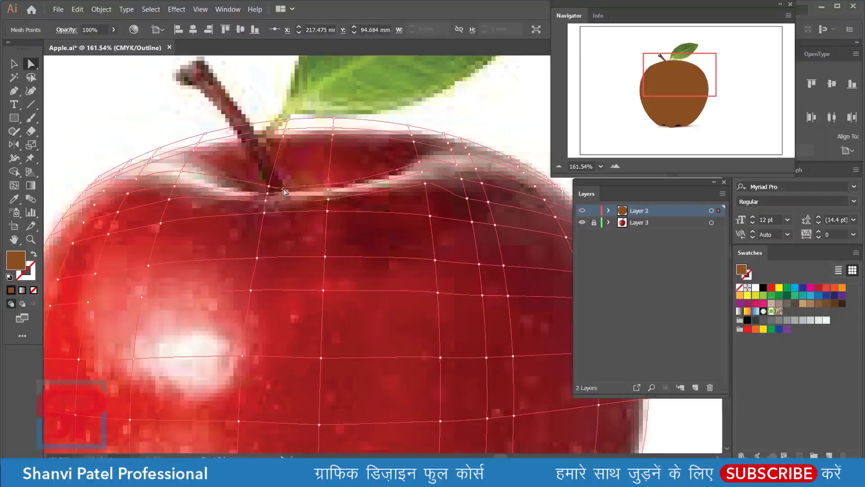
left_click(466, 199)
left_click_drag(484, 206, 469, 159)
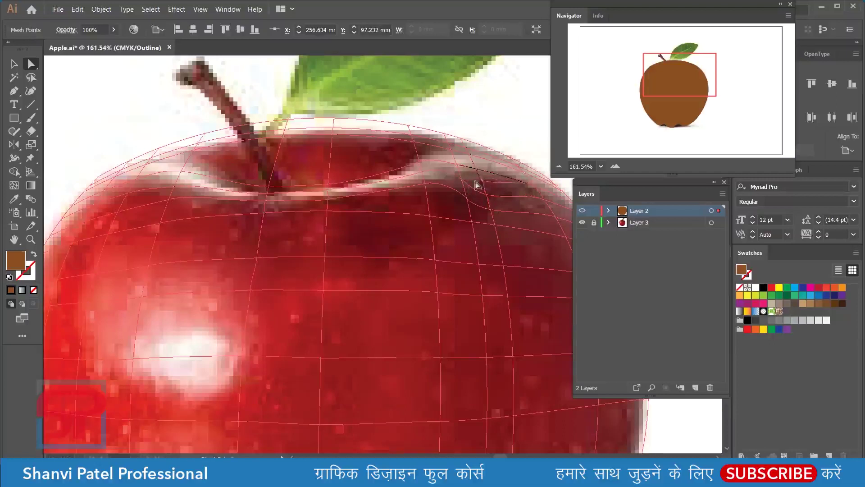
left_click_drag(472, 158, 465, 143)
Align the left-side mesh point with the stem crease and nudge it into place
left_click(415, 143)
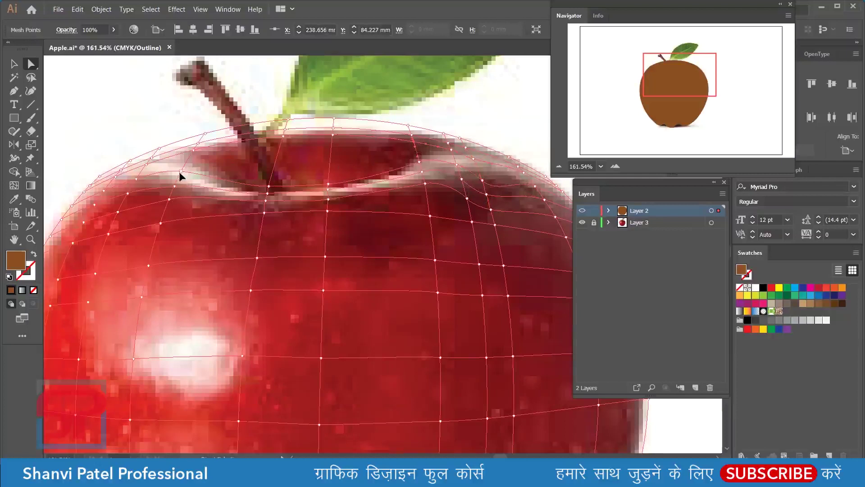
mouse_move(263, 210)
left_mouse_down()
mouse_move(308, 221)
mouse_move(328, 200)
left_mouse_up()
left_click_drag(266, 201, 281, 203)
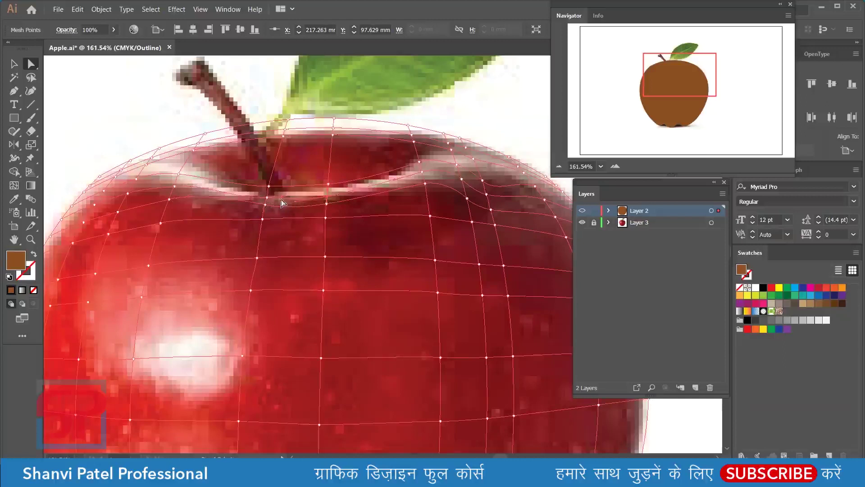
left_click_drag(265, 202, 266, 199)
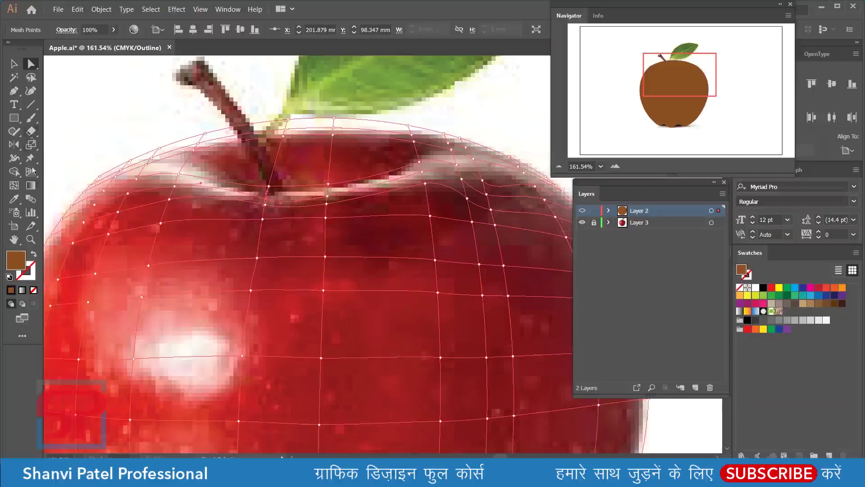
Add three vertical and two horizontal mesh lines across the apple with the Mesh tool
left_click(14, 185)
left_click(233, 132)
left_click(382, 122)
left_click(434, 131)
left_click(281, 147)
left_click(275, 169)
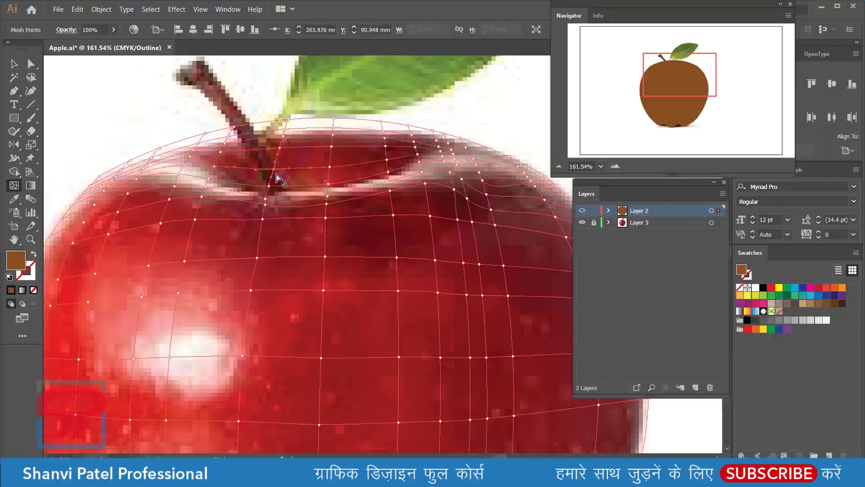
Reframe the apple, then fill the whole mesh with the photo's dark red
key("v")
key("ctrl+minus")
key("ctrl+minus")
key("ctrl+minus")
scroll(325, 297, "down", 5)
scroll(325, 297, "right", 3)
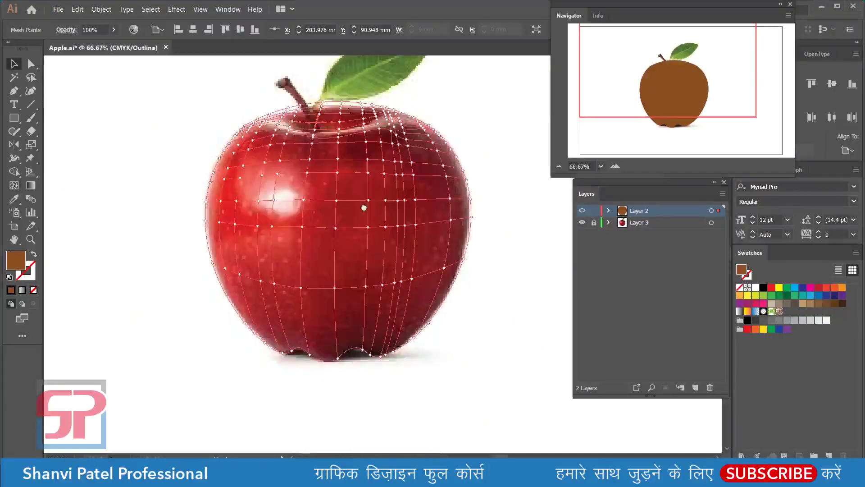
left_click_drag(365, 205, 498, 361)
left_click(77, 163)
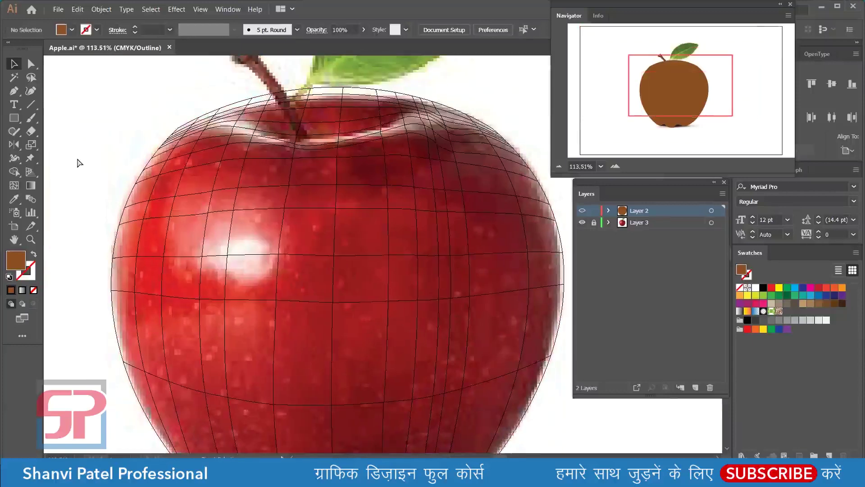
key("ctrl+1")
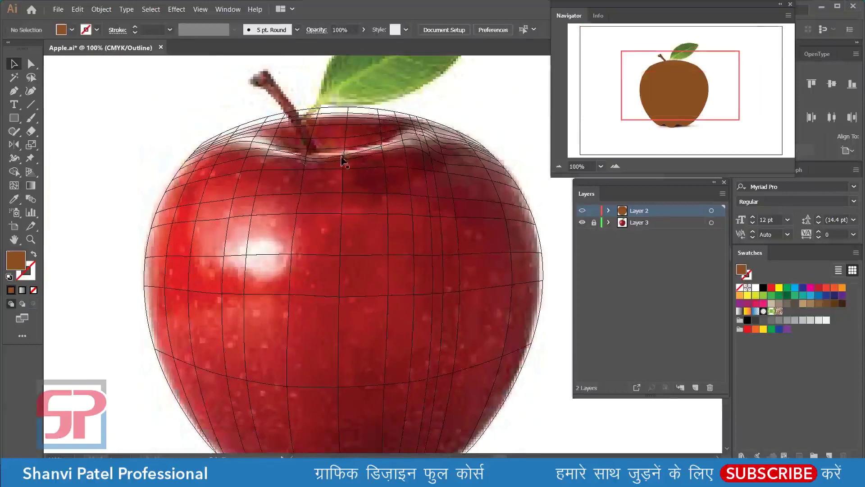
left_click(341, 160)
key("i")
left_click(377, 177)
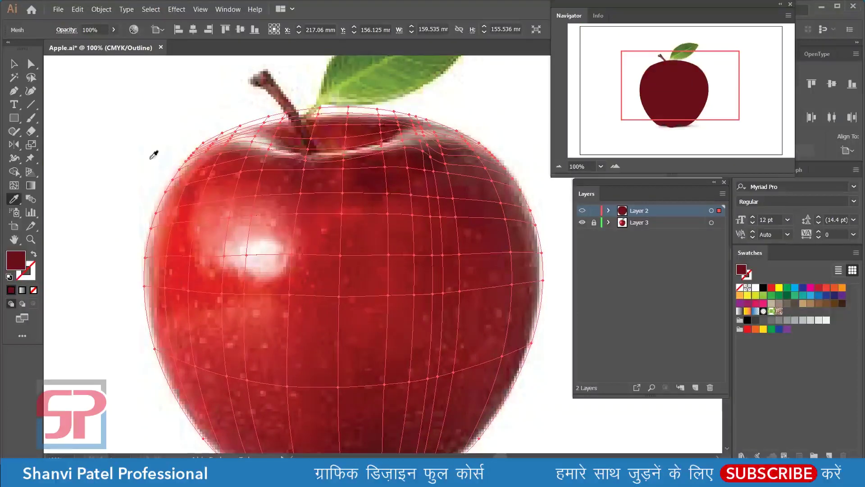
Give the first mesh points by the stem light pink and dark red sampled from the photo
key("v")
scroll(343, 279, "up", 3)
scroll(349, 270, "left", 2)
key("i")
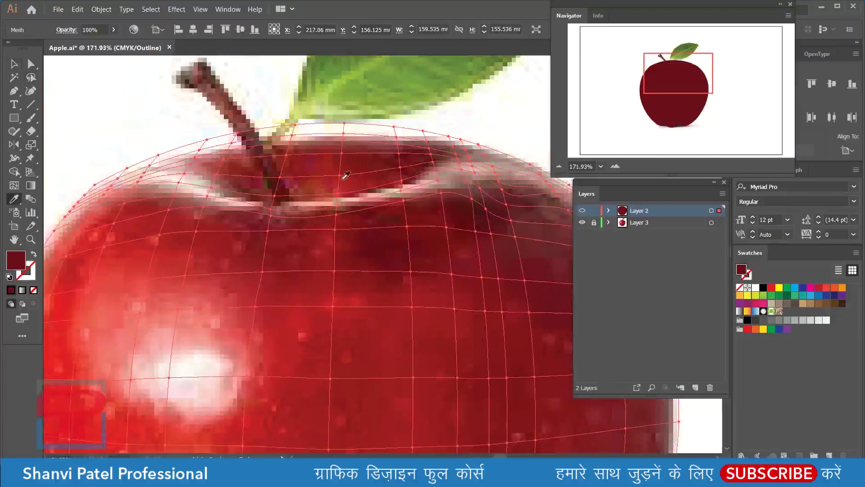
left_click(336, 214, "ctrl")
left_click(341, 199)
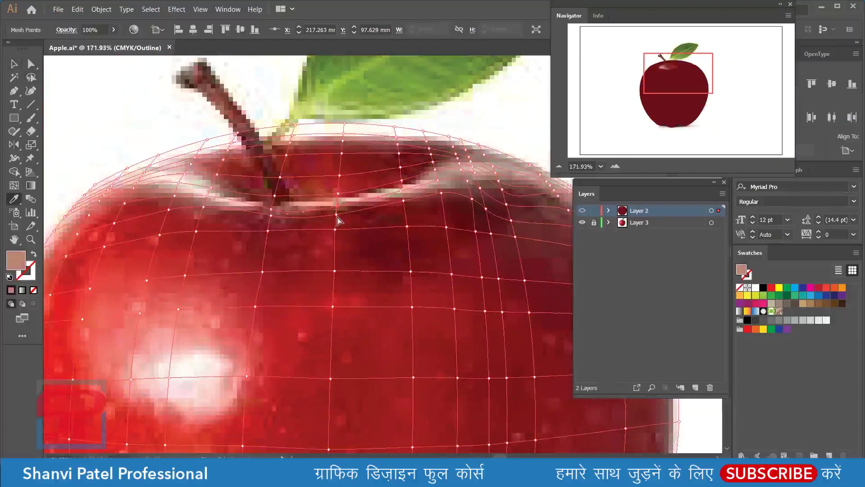
left_click(337, 217)
left_click(405, 200, "ctrl")
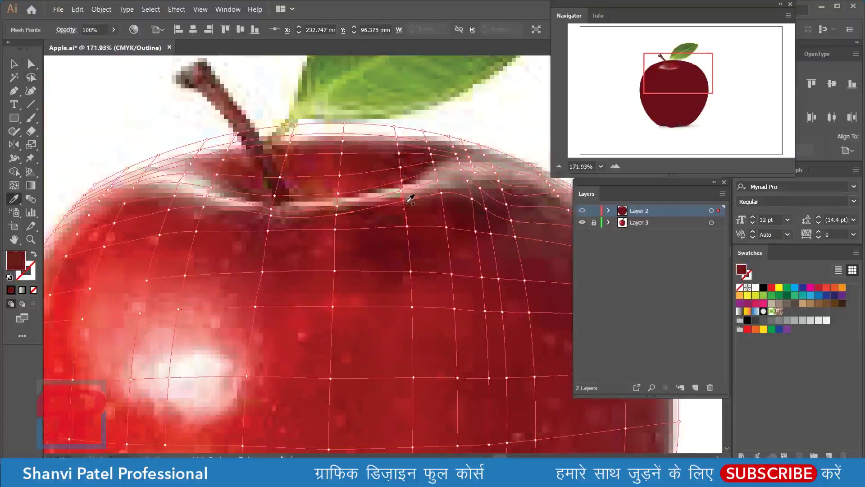
left_click(402, 192)
left_click(439, 178, "ctrl")
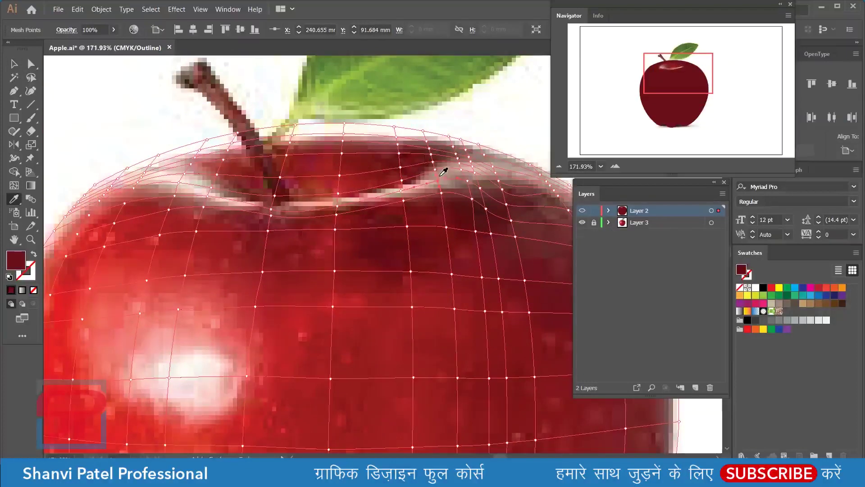
Colour the remaining stem-rim mesh points with photo highlights, dark reds, light cream and pink
left_click(439, 178, "ctrl")
left_click(442, 171)
left_click(448, 200, "ctrl")
left_click(472, 199)
left_click(487, 212, "ctrl")
left_click(481, 196)
left_click(464, 181, "ctrl")
left_click(489, 175, "ctrl")
left_click(459, 170, "ctrl")
left_click(175, 195, "ctrl")
left_click(185, 174, "ctrl")
left_click(209, 188, "ctrl")
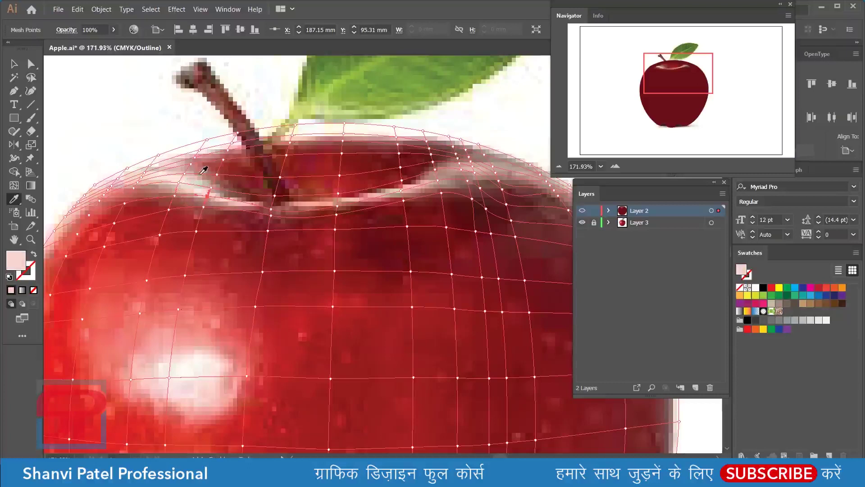
Give the rim points left of the stem lighter pinks and the photo's dark red
left_click(179, 183, "ctrl")
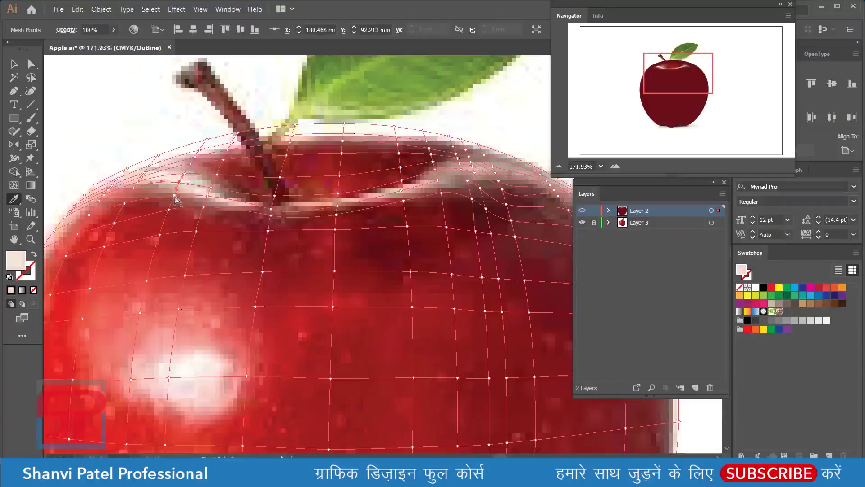
left_click(168, 210, "ctrl")
left_click(187, 180)
left_click(197, 161, "ctrl")
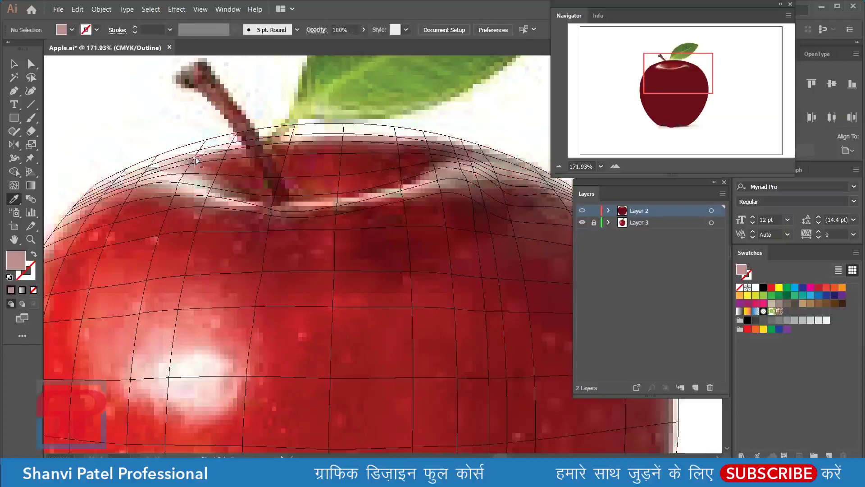
left_click(200, 154, "ctrl")
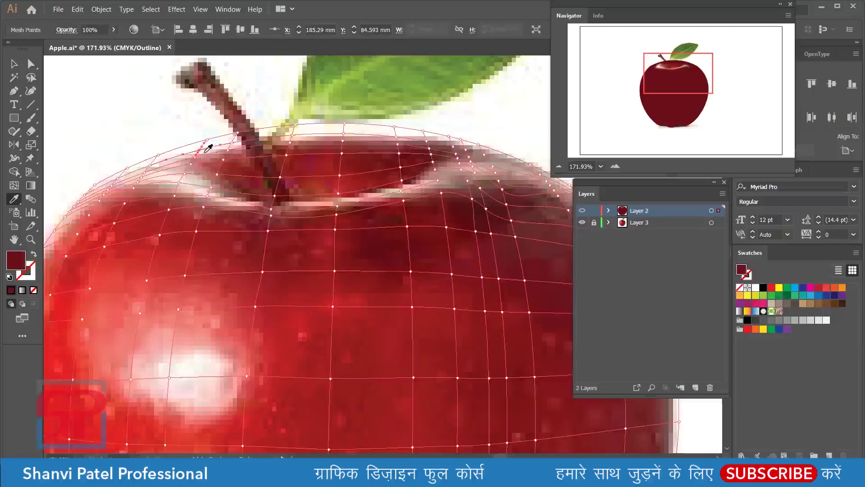
left_click(225, 158, "ctrl")
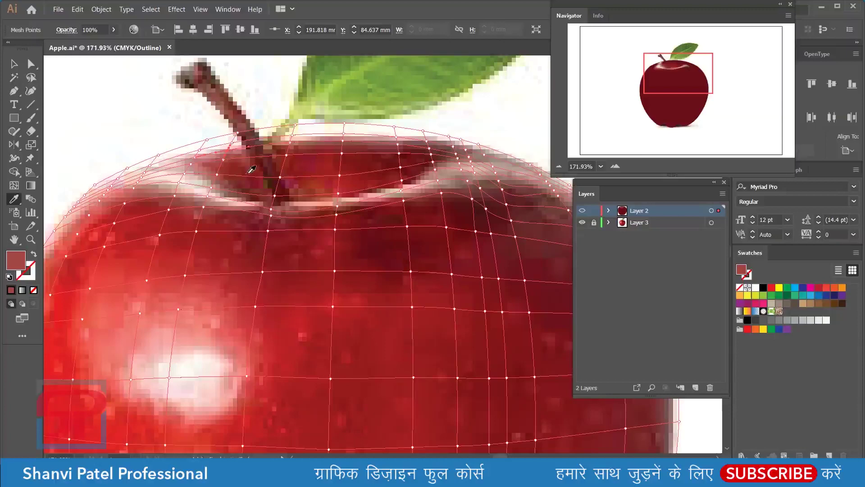
left_click(237, 168)
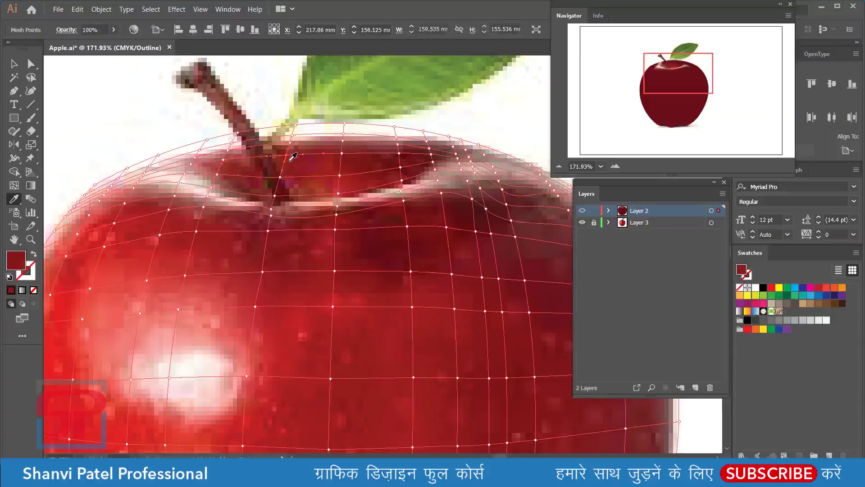
Colour the top-edge mesh points light pink, dark red and darker maroon from the photo
left_click(299, 143, "ctrl")
left_click(293, 136, "ctrl")
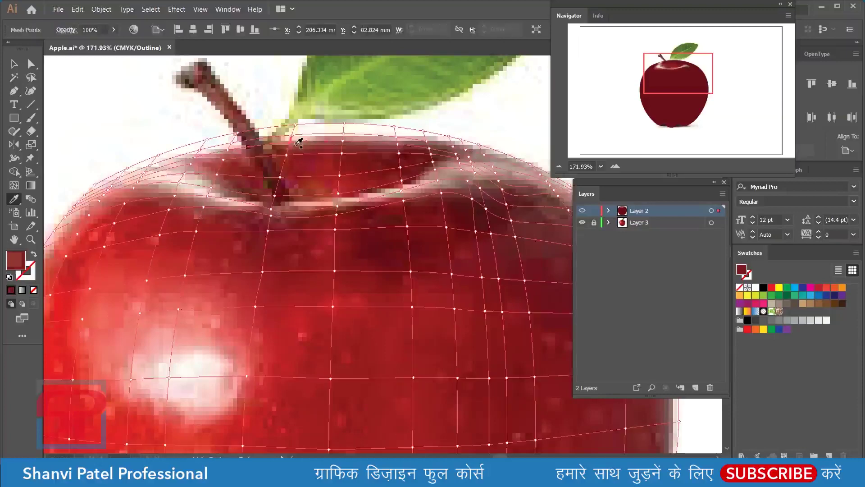
left_click(305, 135)
left_click(353, 131, "ctrl")
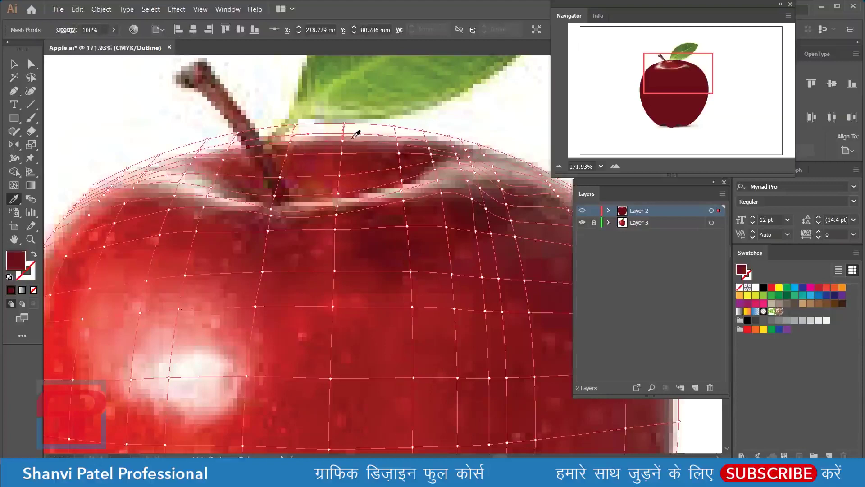
left_click(355, 143)
left_click(396, 147)
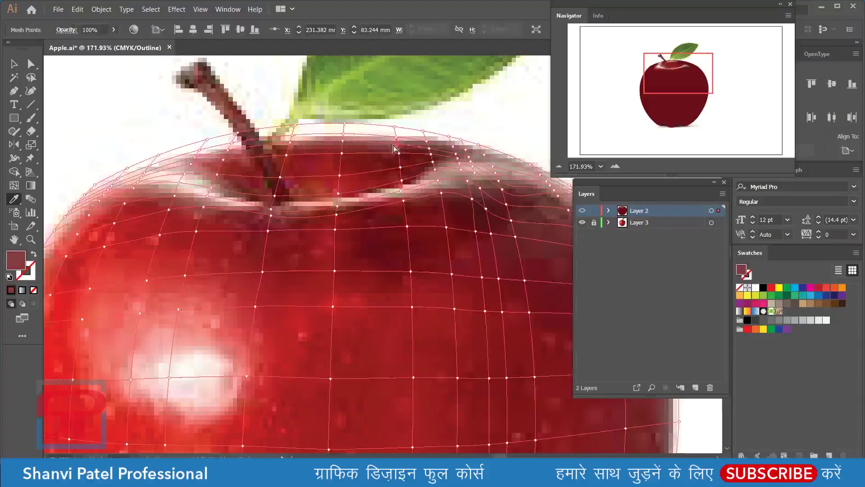
left_click(399, 134, "ctrl")
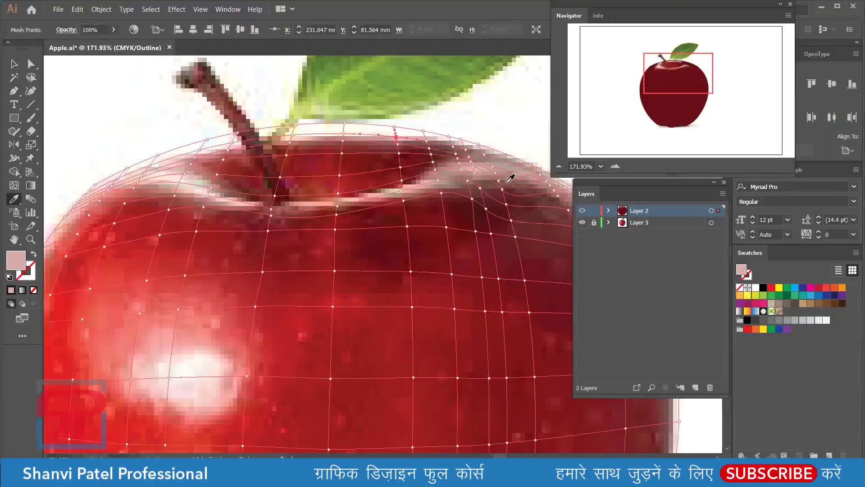
Sample greyish brown, dark maroon and lighter pink onto mesh points right of the crease
left_click(465, 152, "ctrl")
left_click(476, 155)
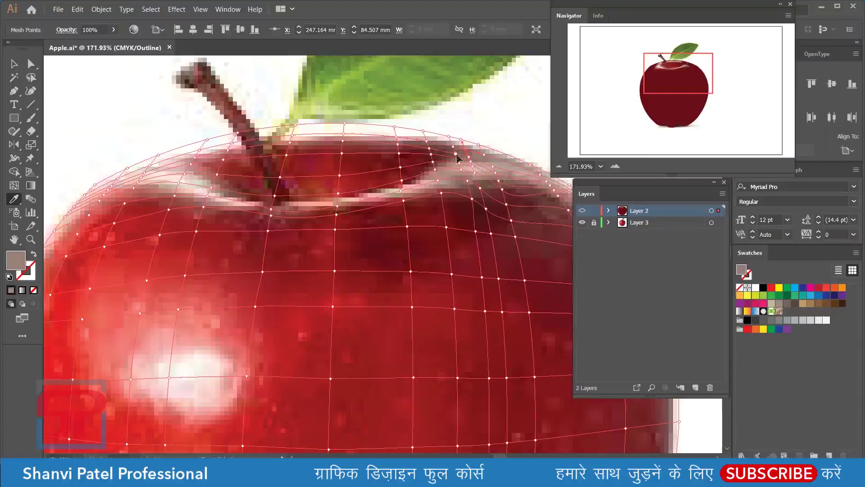
left_click(456, 156, "ctrl")
left_click(455, 153)
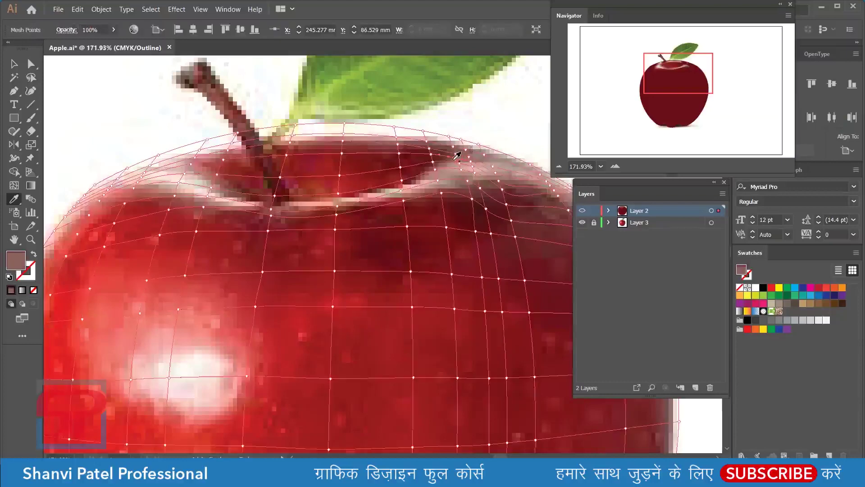
left_click(495, 167, "ctrl")
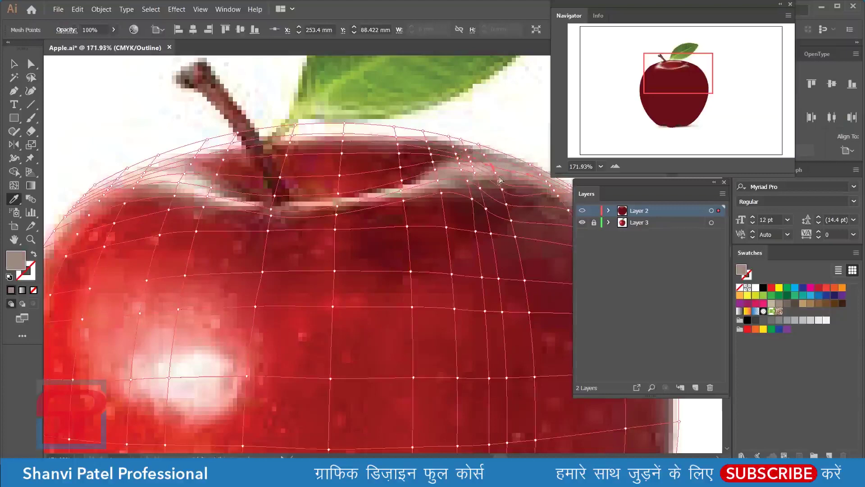
left_click(507, 167, "ctrl")
left_click(505, 190)
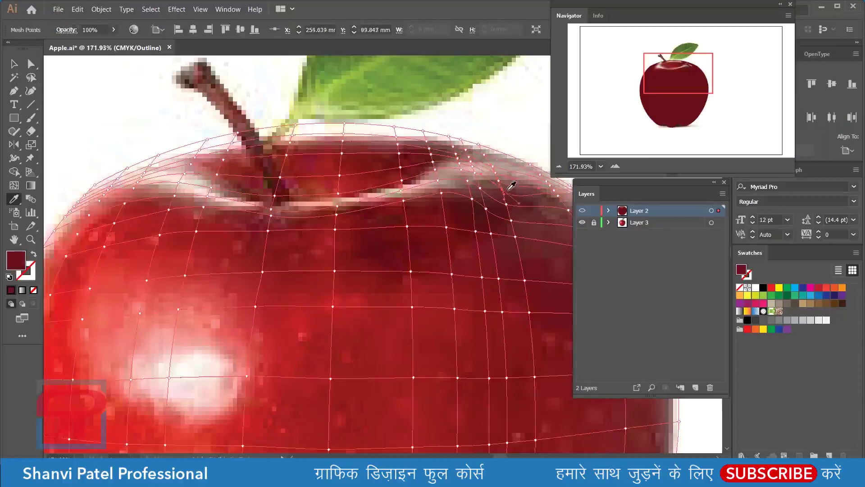
left_click(496, 177, "ctrl")
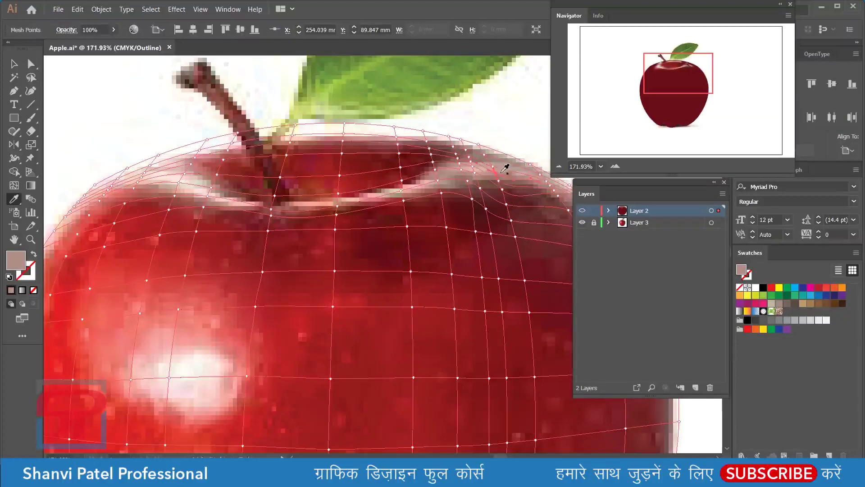
left_click(503, 161)
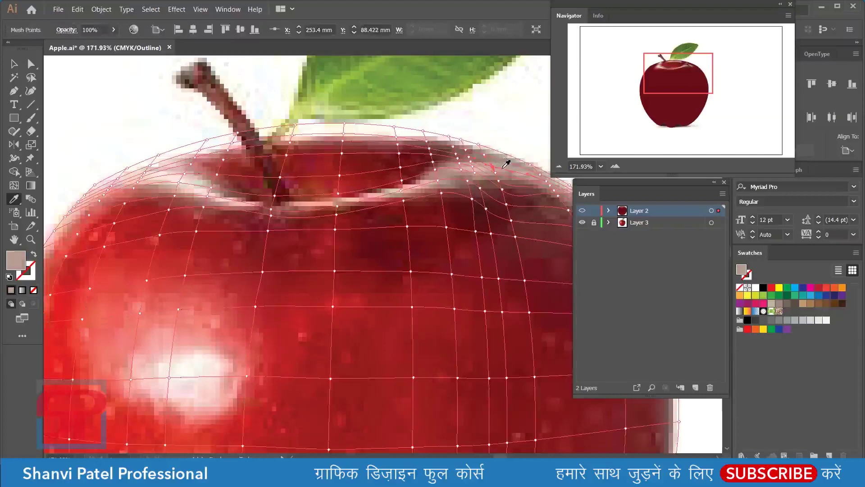
Match the cavity-rim mesh points right of the stem to the photo, including dark brown-red
left_click(470, 151, "ctrl")
left_click(493, 150, "ctrl")
left_click(479, 178, "ctrl")
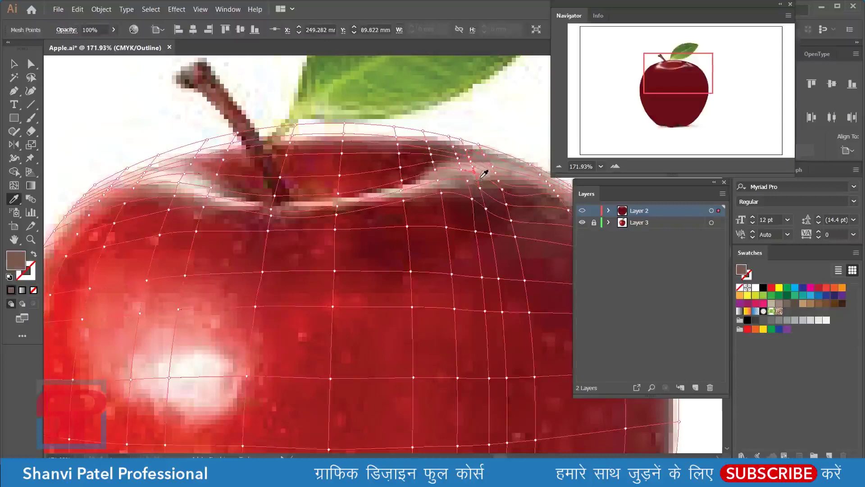
left_click(498, 180, "ctrl")
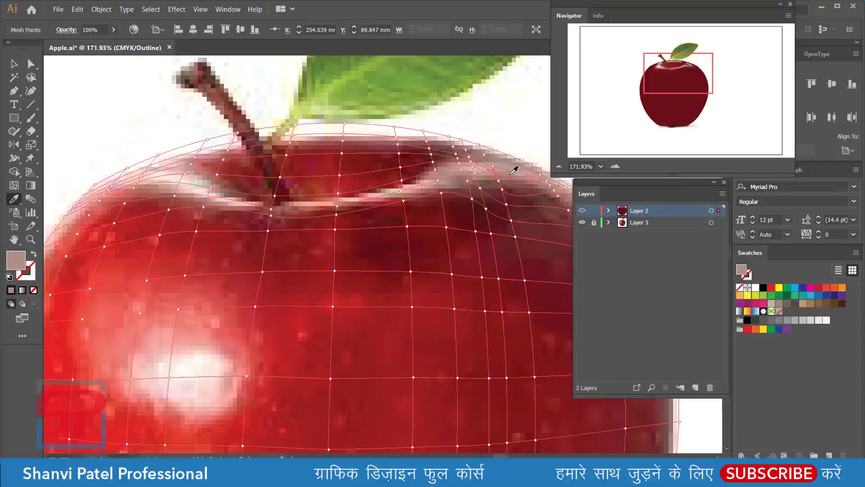
left_click(485, 185, "ctrl")
left_click(470, 179, "ctrl")
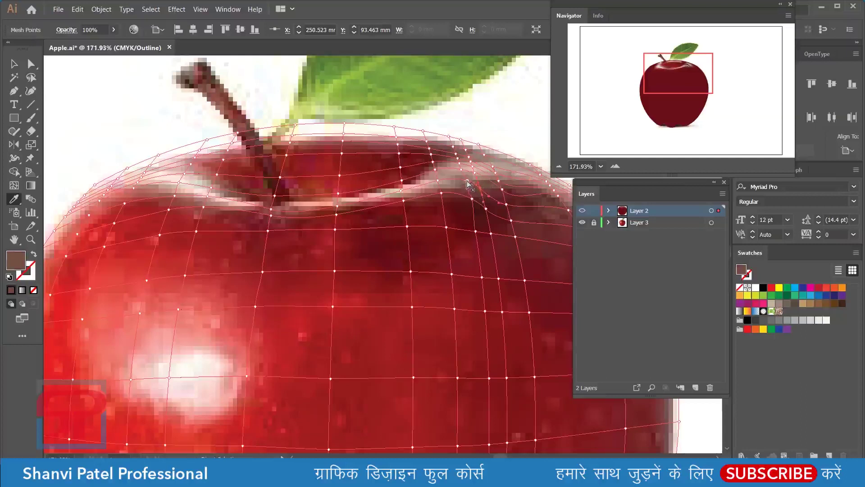
left_click(465, 177, "ctrl")
left_click(464, 170)
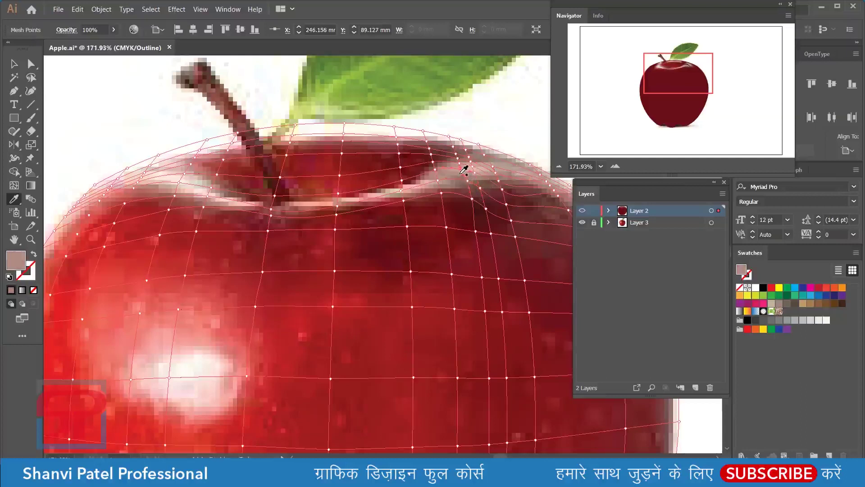
left_click(461, 164, "ctrl")
left_click(456, 161)
Colour the upper-body mesh points with dark red and maroon sampled from the photo
left_click(279, 238)
scroll(308, 244, "down", 3)
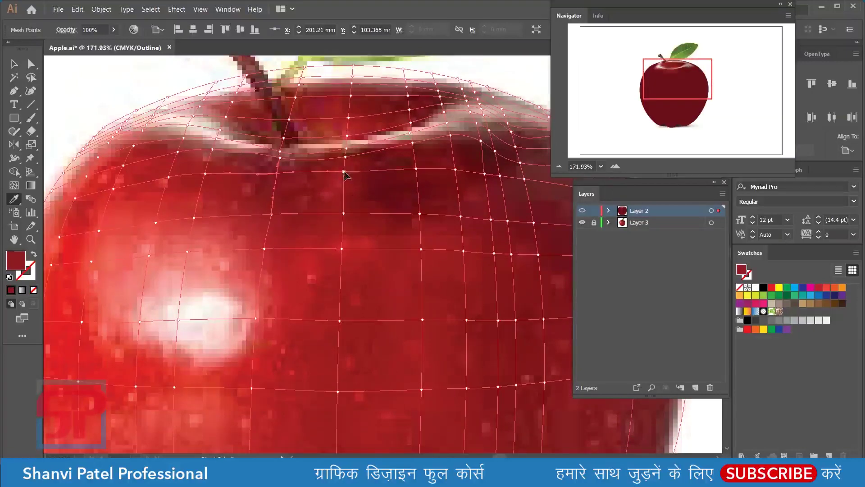
left_click(417, 170)
left_click(420, 213, "ctrl")
left_click(344, 213, "ctrl")
left_click(341, 249, "ctrl")
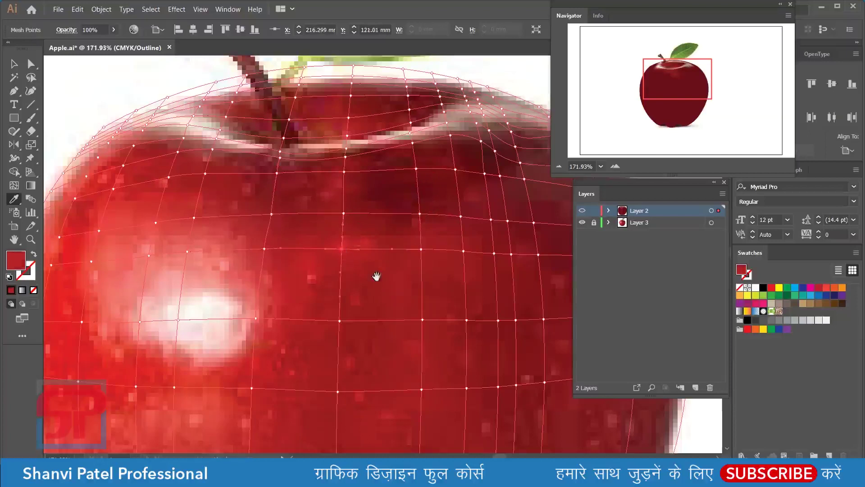
scroll(379, 244, "down", 3)
left_click(425, 182, "ctrl")
left_click(425, 145, "ctrl")
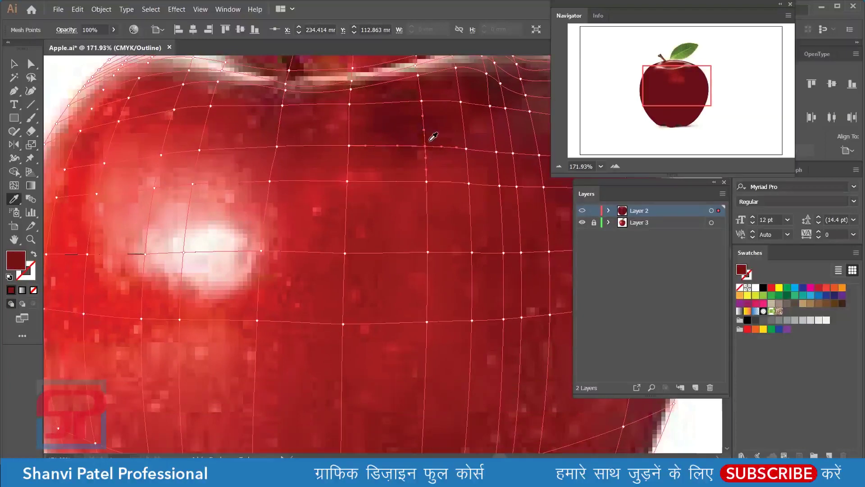
Sample photo colours onto the mid-body mesh points on the apple's right side
left_click(422, 103, "ctrl")
left_click(419, 83, "ctrl")
left_click(461, 103, "ctrl")
left_click(466, 149, "ctrl")
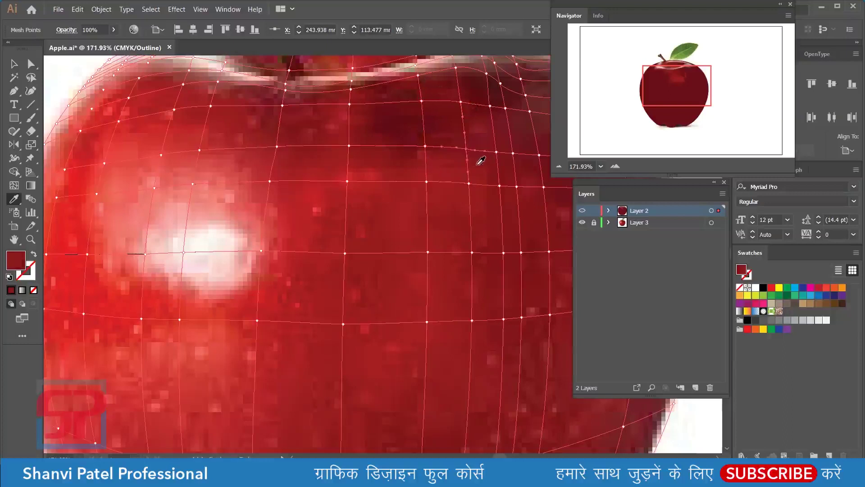
left_click(497, 154, "ctrl")
left_click(512, 153, "ctrl")
left_click(499, 185, "ctrl")
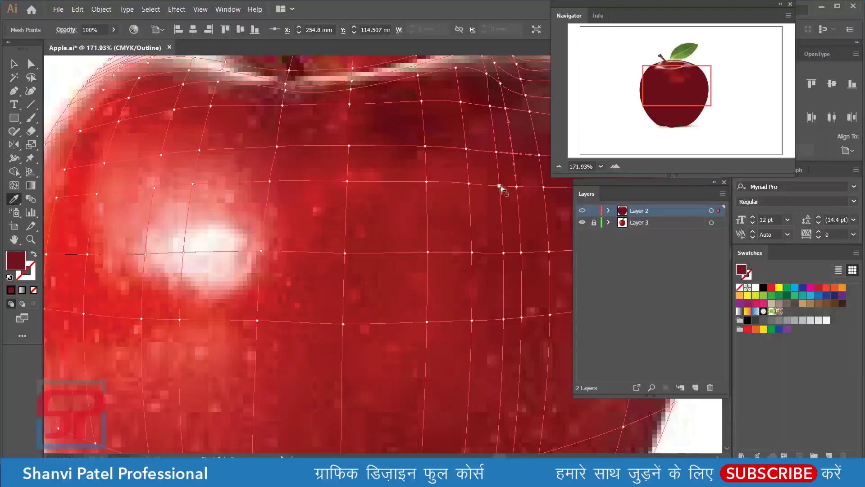
left_click(517, 186, "ctrl")
left_click(468, 184, "ctrl")
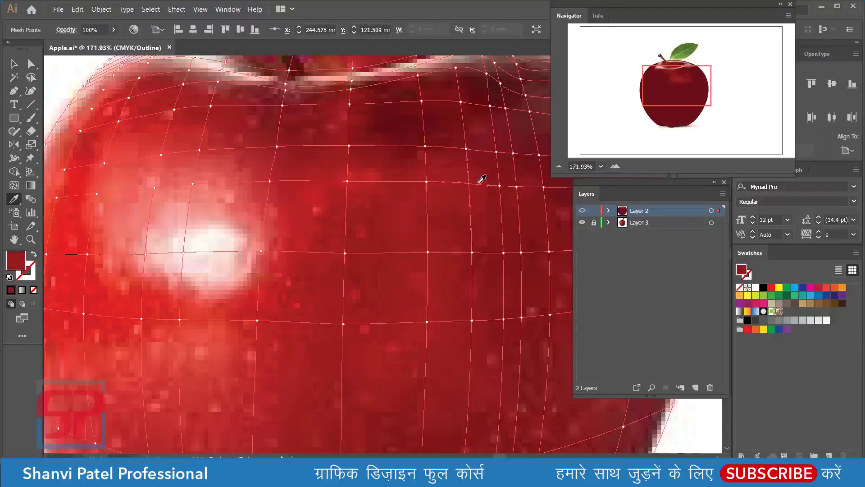
Preview Layer 2's filled mesh shading, then return it to outline over the photo
key("ctrl+minus")
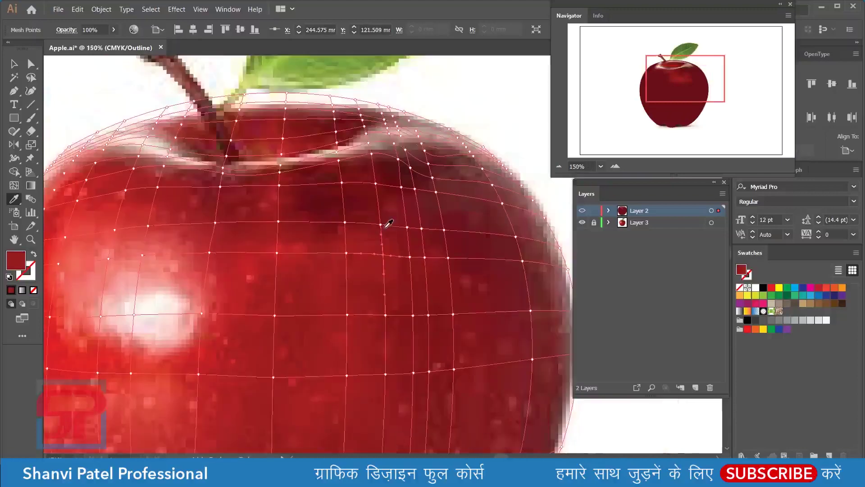
left_click(582, 211, "ctrl")
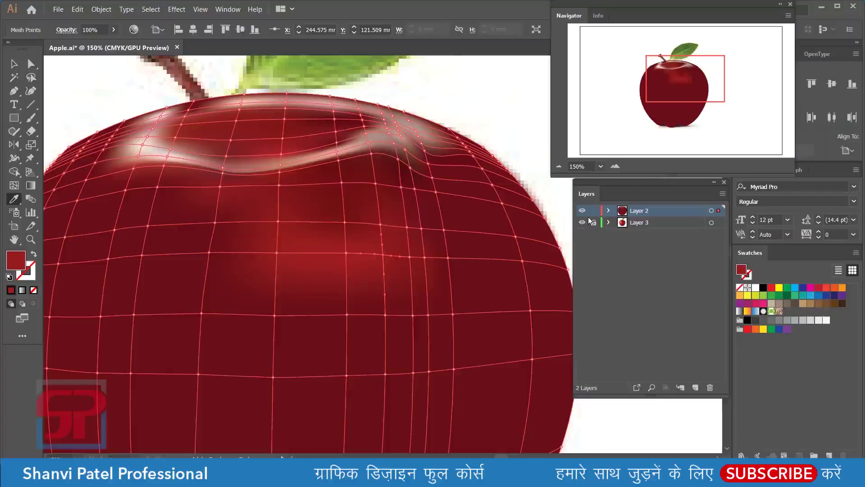
left_click(582, 210, "ctrl")
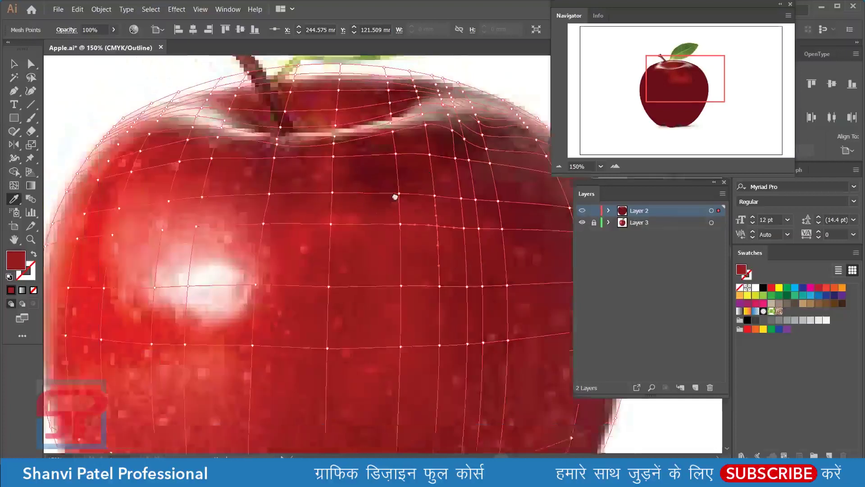
left_click_drag(394, 197, 374, 197)
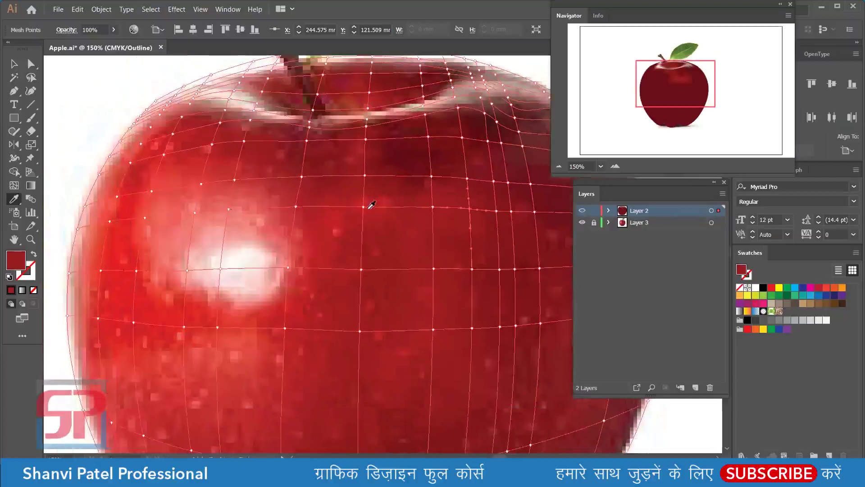
Colour the lower mesh points toward the bottom with darker and brighter photo reds
left_click(362, 270)
scroll(411, 199, "down", 3)
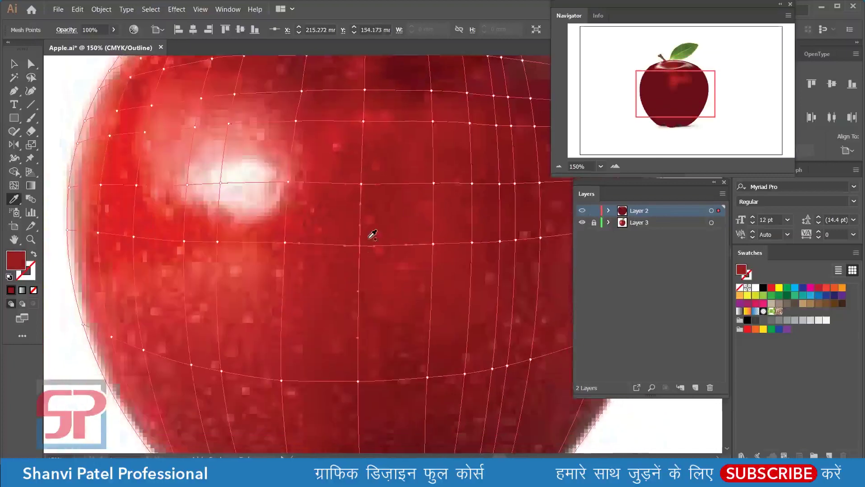
left_click(358, 381, "ctrl")
left_click(368, 372)
scroll(386, 240, "down", 4)
scroll(371, 261, "down", 2)
left_click(358, 349, "ctrl")
left_click(369, 304)
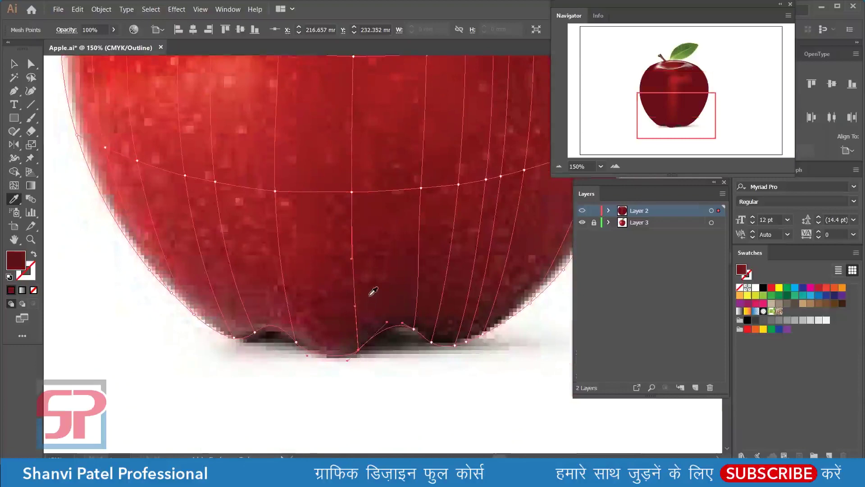
left_click(275, 191, "ctrl")
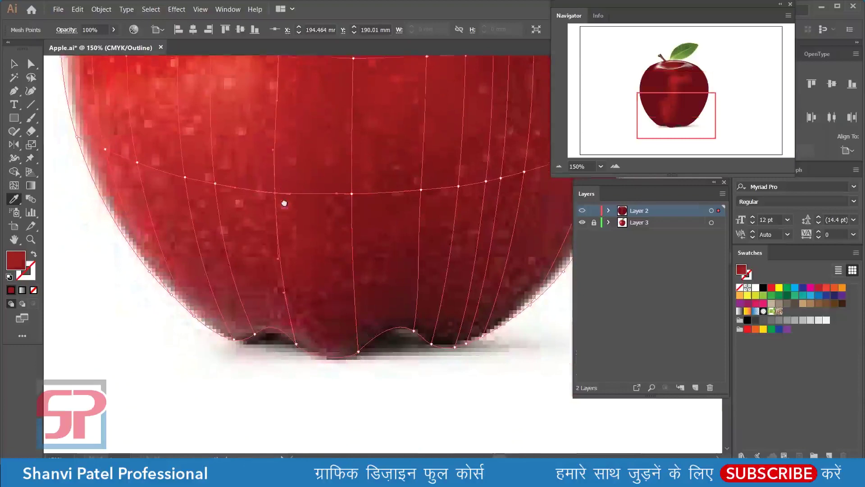
Reselect the apple mesh and colour an upper-body mesh point from the photo
scroll(288, 198, "up", 3)
key("ctrl+shift+a")
left_click(287, 98, "ctrl")
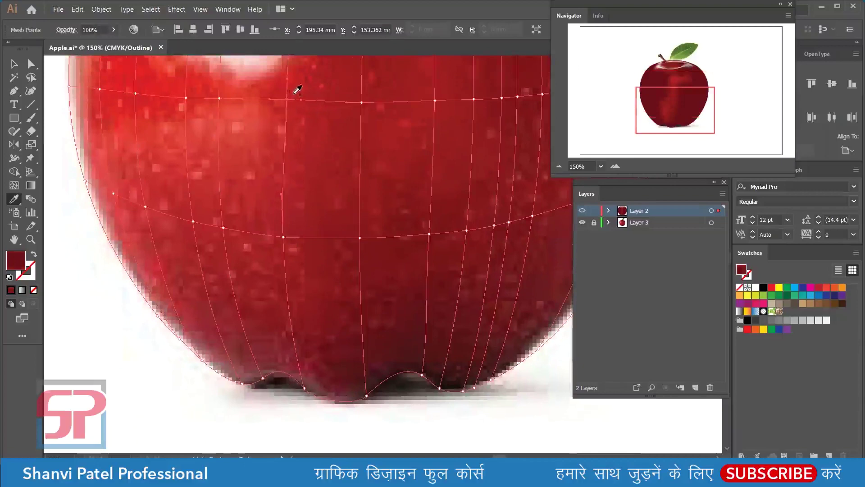
scroll(318, 126, "up", 4)
left_click(302, 163, "ctrl")
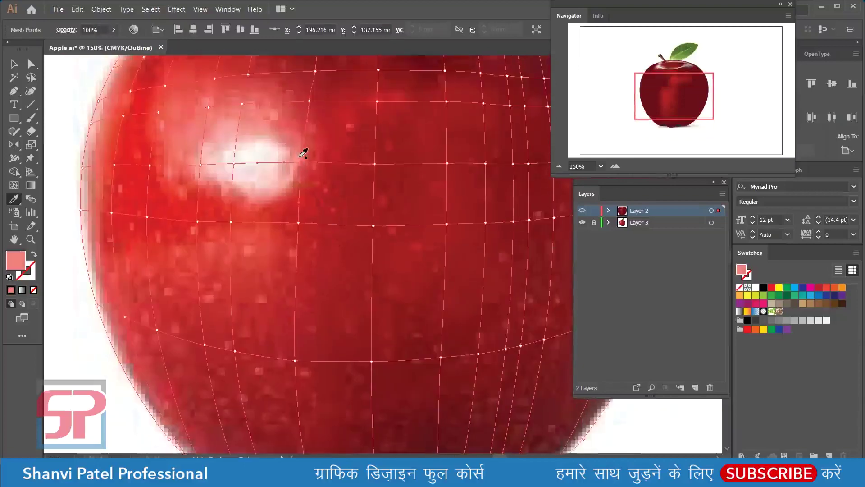
Give the mesh points below the stem pinkish red and dark crimson from the photo
scroll(331, 145, "up", 3)
left_click(315, 206)
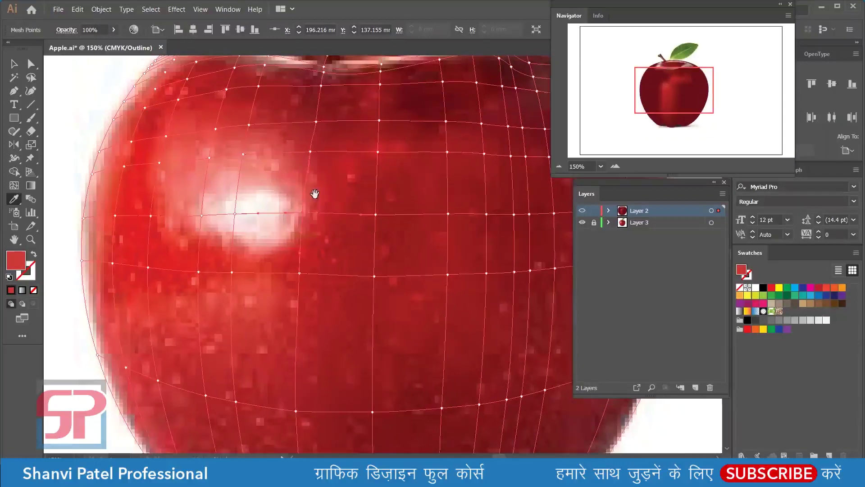
scroll(313, 196, "up", 1)
left_click(306, 201)
left_click(313, 167)
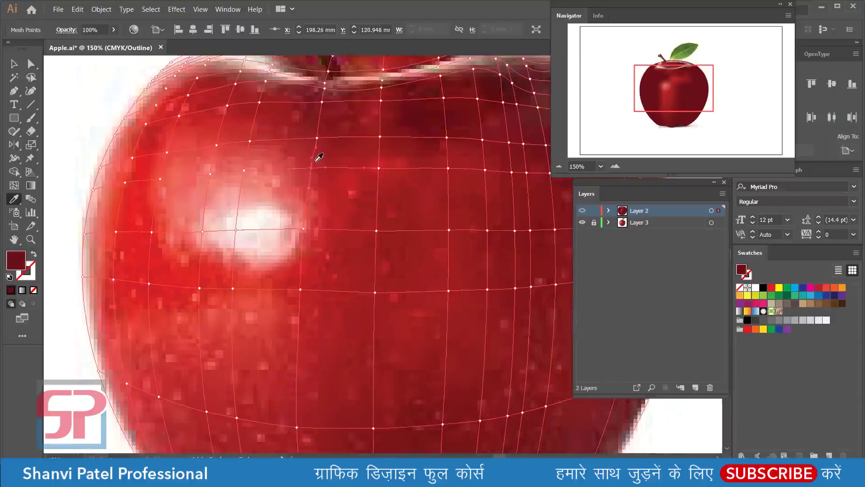
scroll(317, 158, "up", 2)
left_click(318, 205, "ctrl")
left_click(324, 197)
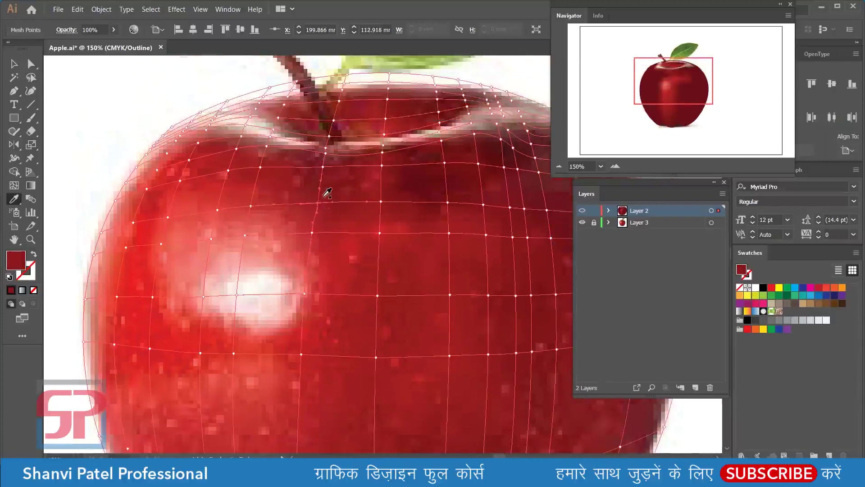
scroll(333, 187, "up", 2)
left_click(328, 195, "ctrl")
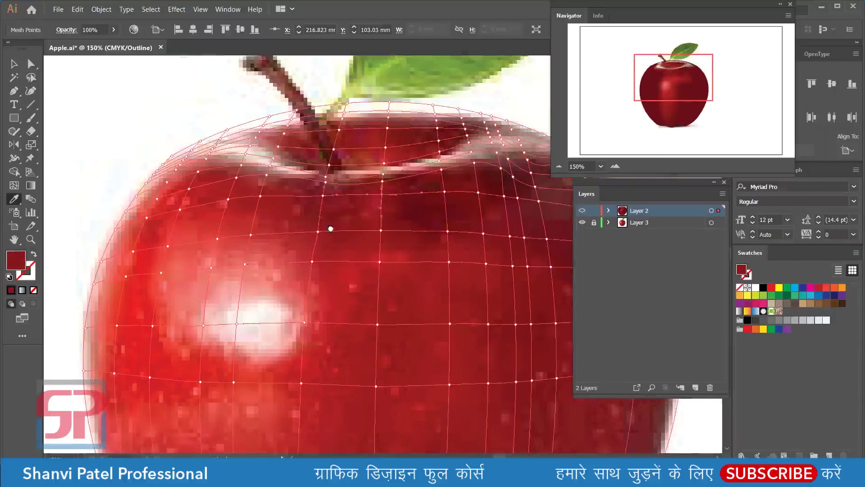
Colour the left-shoulder and highlight-edge mesh points with lighter photo-sampled reds
scroll(347, 198, "left", 5)
scroll(347, 198, "down", 2)
left_click(355, 158, "ctrl")
left_click(359, 160)
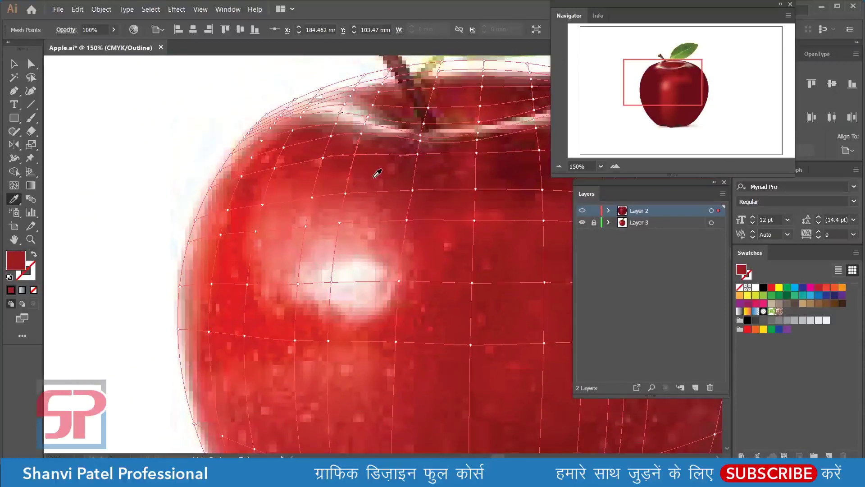
left_click(345, 196)
left_click(355, 198)
scroll(353, 196, "down", 1)
scroll(352, 191, "down", 1)
left_click(352, 189, "ctrl")
left_click(348, 188)
scroll(354, 185, "down", 1)
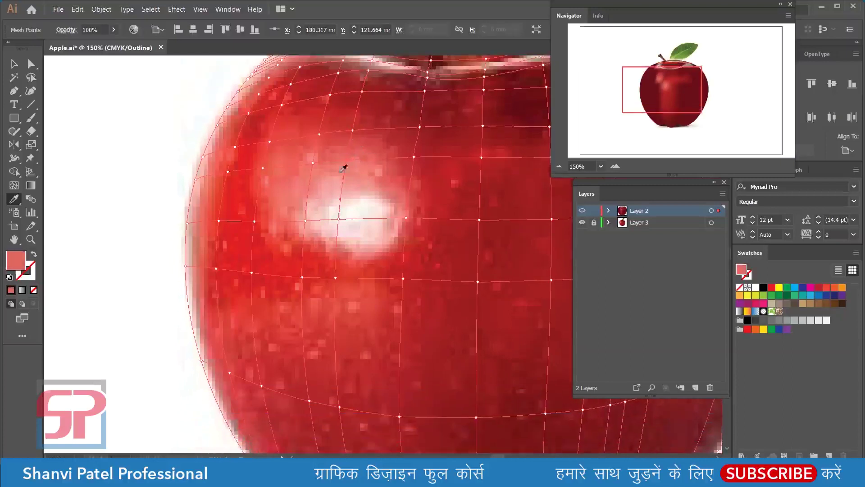
Colour the points above and beside the highlight lighter red, and the lower points darker red
left_click(343, 97, "ctrl")
left_click(339, 95)
left_click(328, 127, "ctrl")
left_click(314, 167, "ctrl")
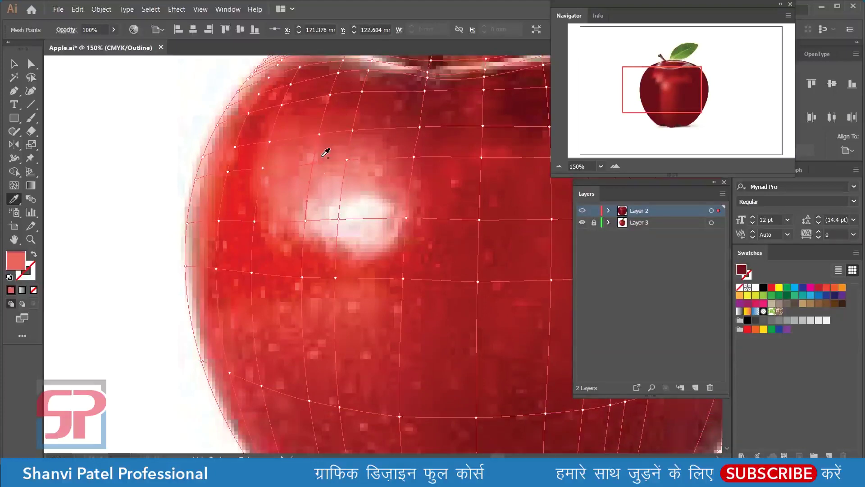
left_click(306, 221, "ctrl")
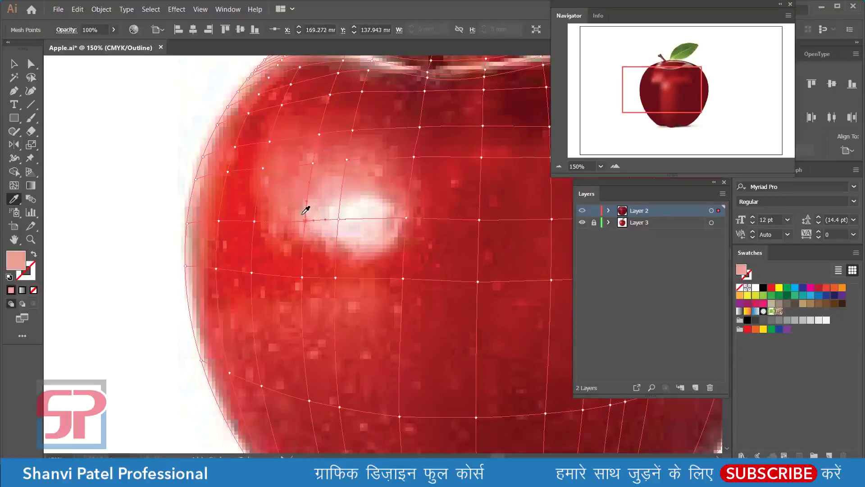
left_click(302, 277, "ctrl")
left_click(322, 254)
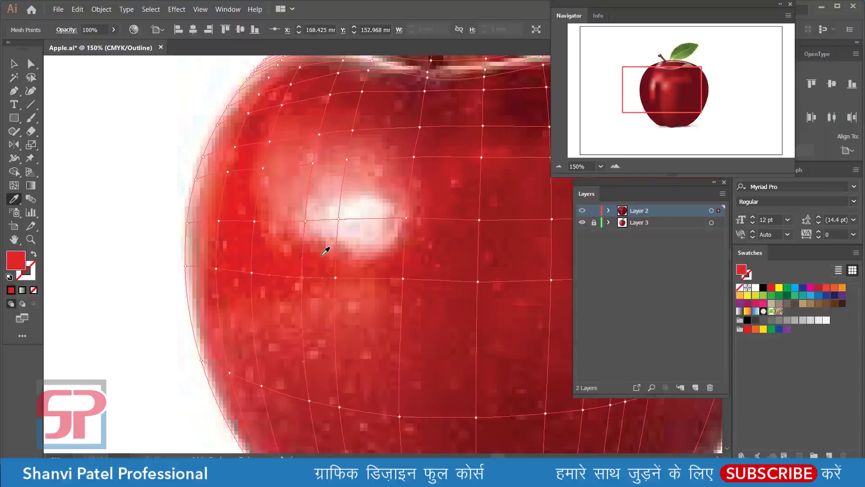
left_click(309, 401, "ctrl")
left_click(315, 388)
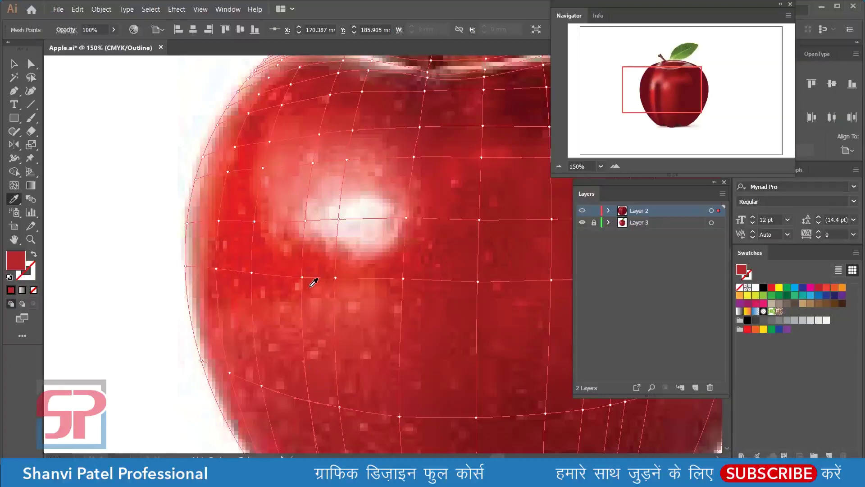
Sample photo reds onto central and lower mesh points, and make the highlight points white
left_click(309, 271)
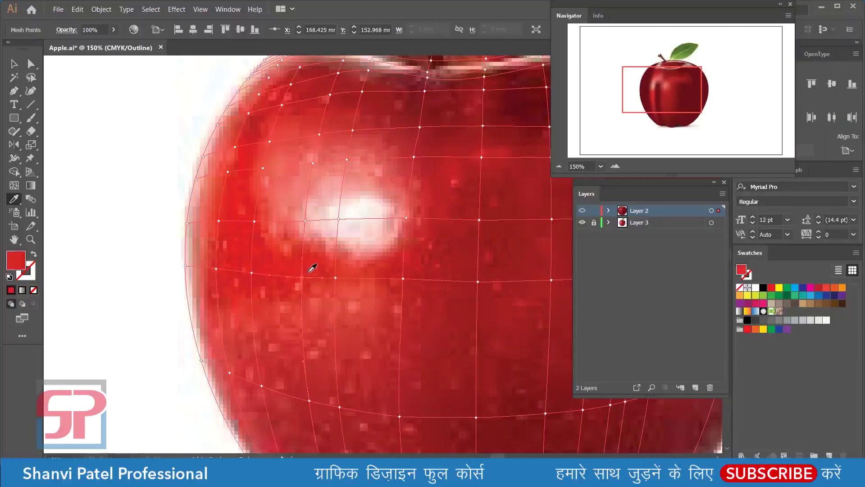
left_click(315, 393)
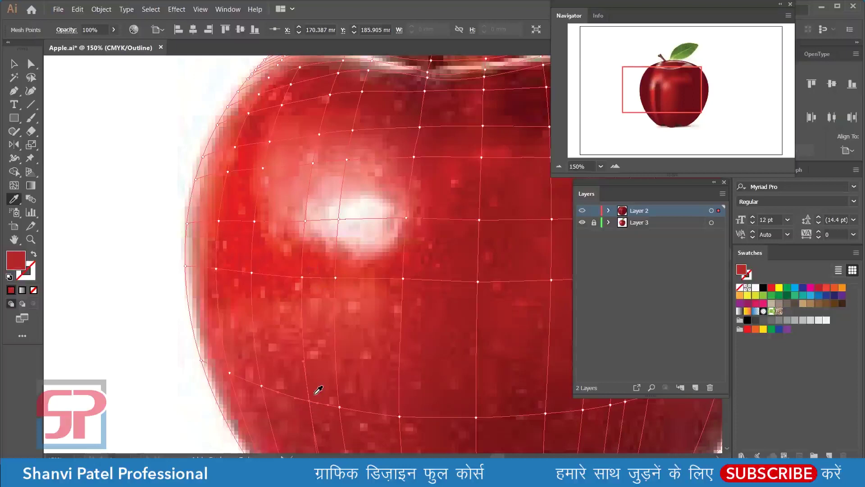
left_click(337, 281)
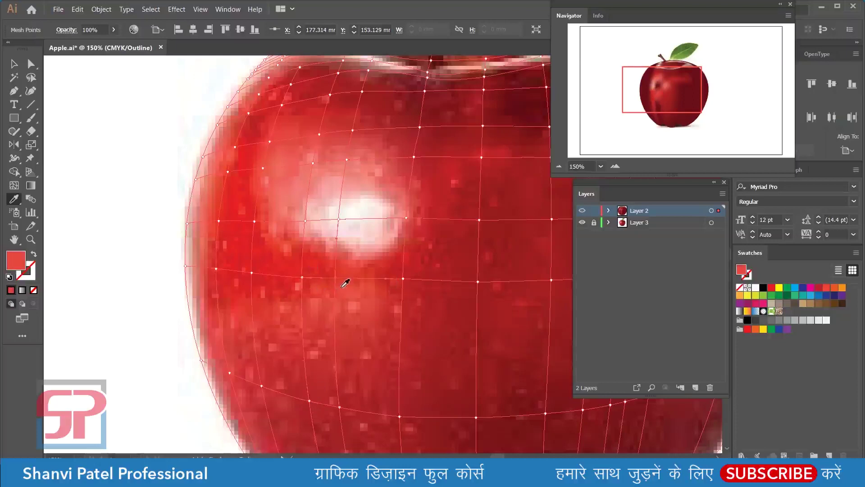
left_click(341, 408)
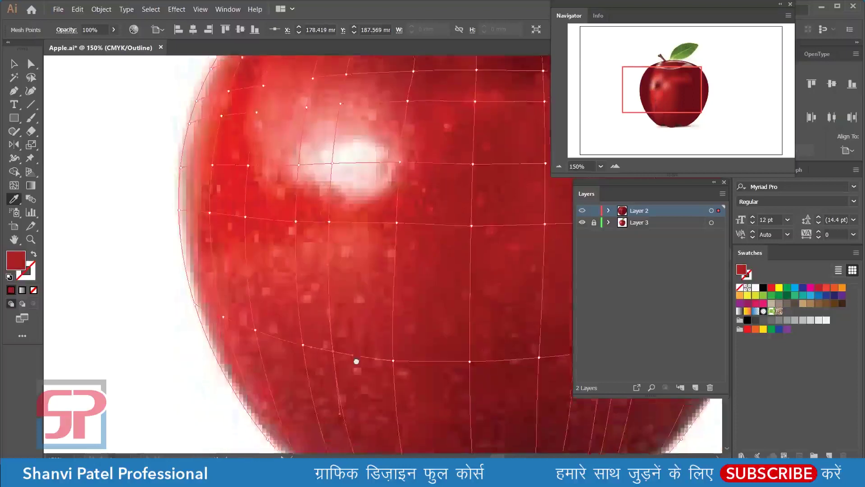
left_click(341, 275)
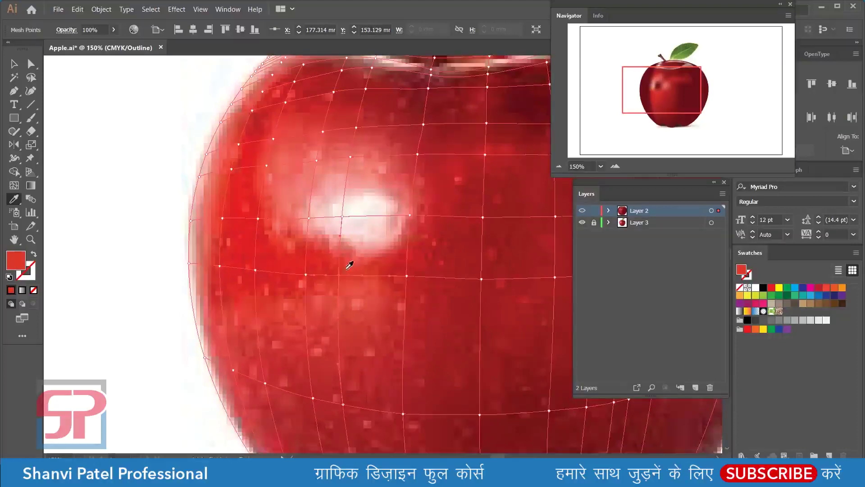
scroll(344, 255, "up", 1)
left_click(341, 249, "ctrl")
left_click(356, 238)
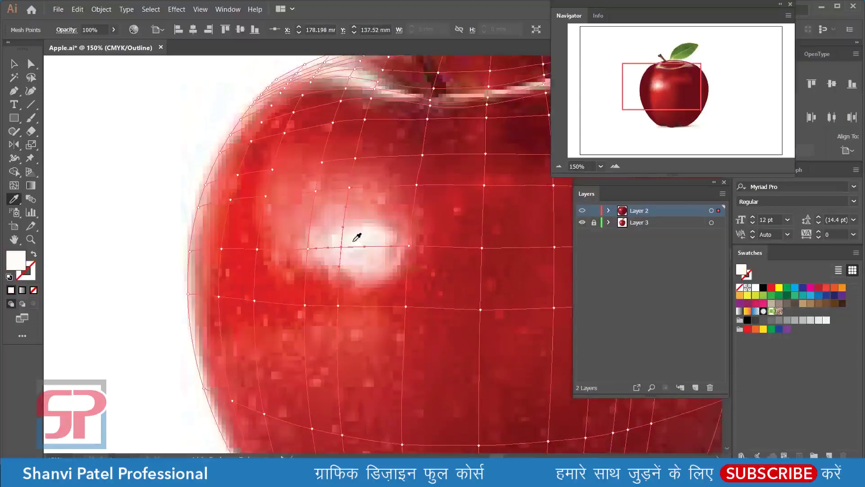
scroll(358, 283, "up", 1)
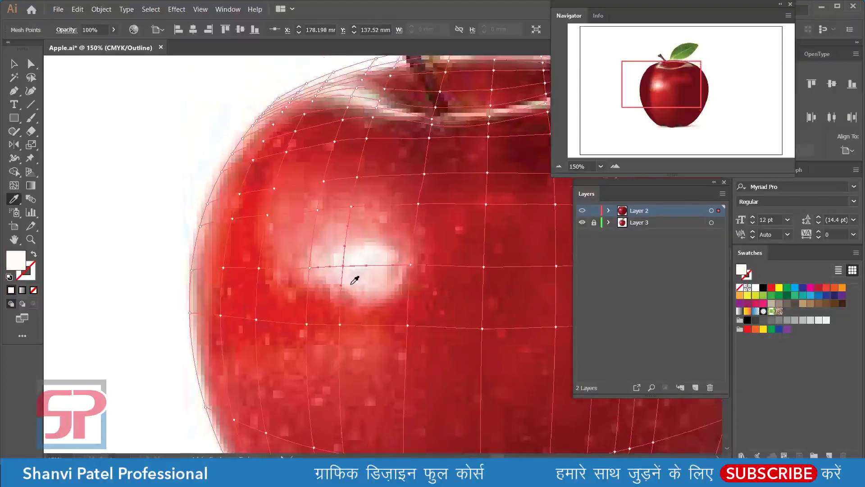
Recolour mesh points along the apple's upper-left area and left edge with sampled reds
left_click(280, 195)
left_click(259, 269, "ctrl")
scroll(255, 269, "down", 1)
left_click(233, 248, "ctrl")
left_click(238, 195, "ctrl")
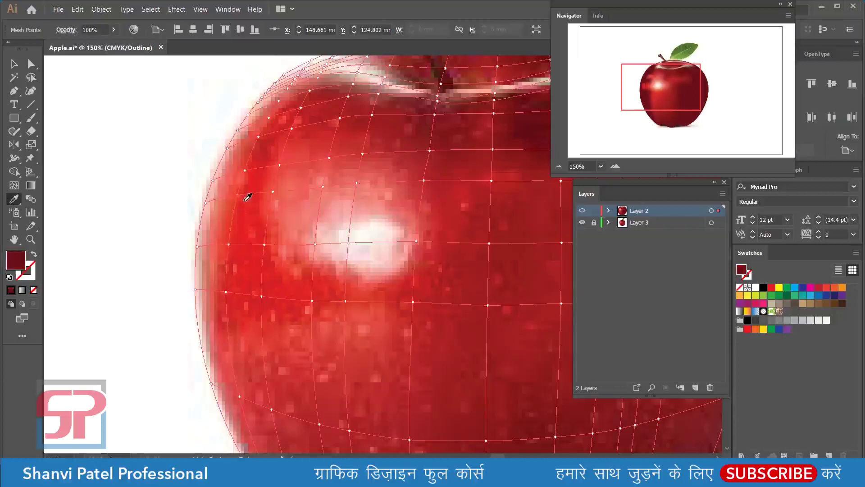
scroll(255, 201, "up", 1)
left_click(246, 203, "ctrl")
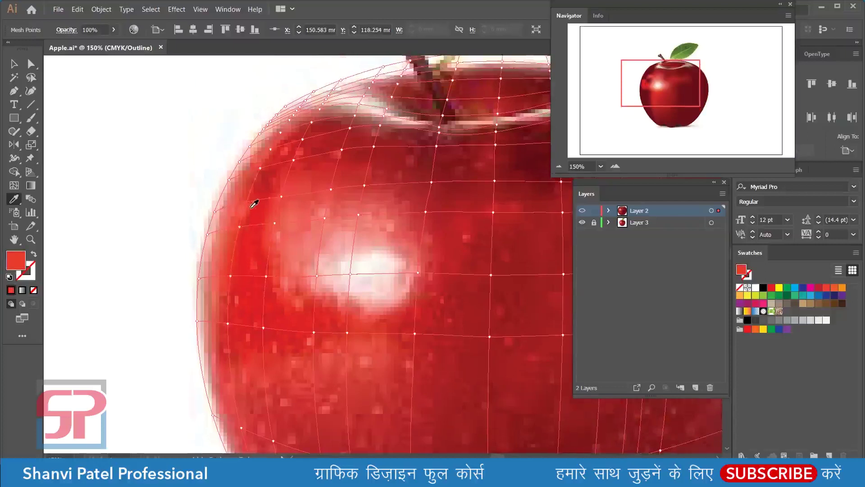
left_click(281, 197, "ctrl")
left_click(274, 223, "ctrl")
Give left-side mesh points dark maroon, with lighter and darker reds at the lower left
left_click_drag(291, 206, 309, 139)
left_click(291, 215, "ctrl")
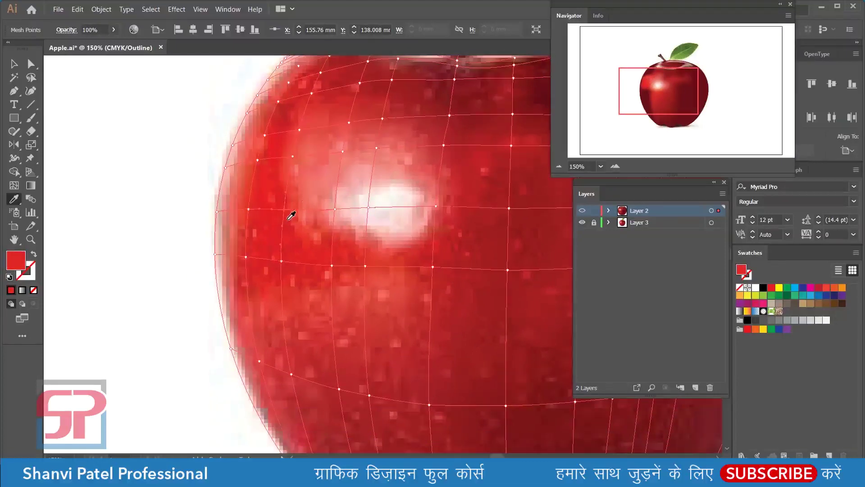
left_click(281, 261, "ctrl")
left_click(246, 258, "ctrl")
scroll(251, 266, "down", 3)
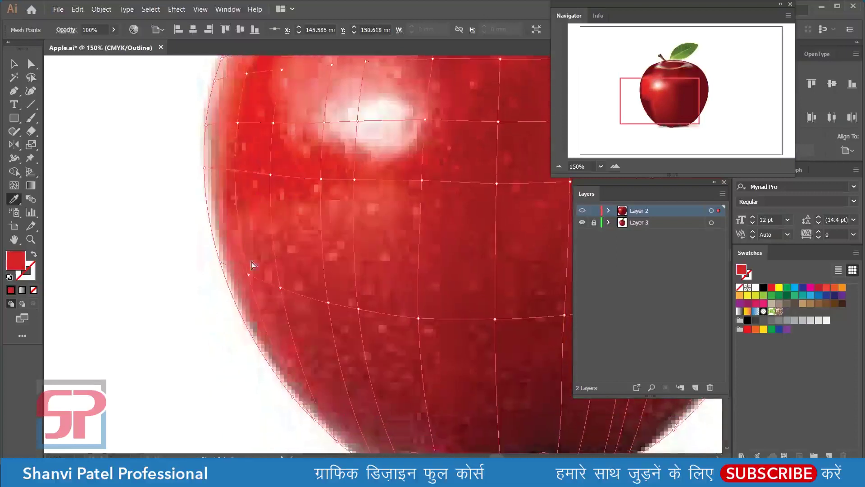
left_click(250, 276, "ctrl")
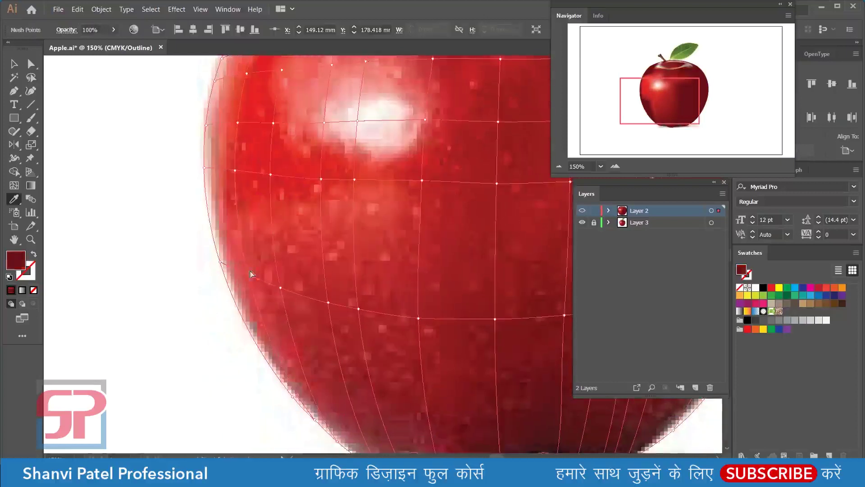
left_click(280, 288, "ctrl")
Recolour mesh points near the apple's top and stem, then zoom out to the whole apple
scroll(303, 290, "down", 2)
scroll(303, 289, "right", 1)
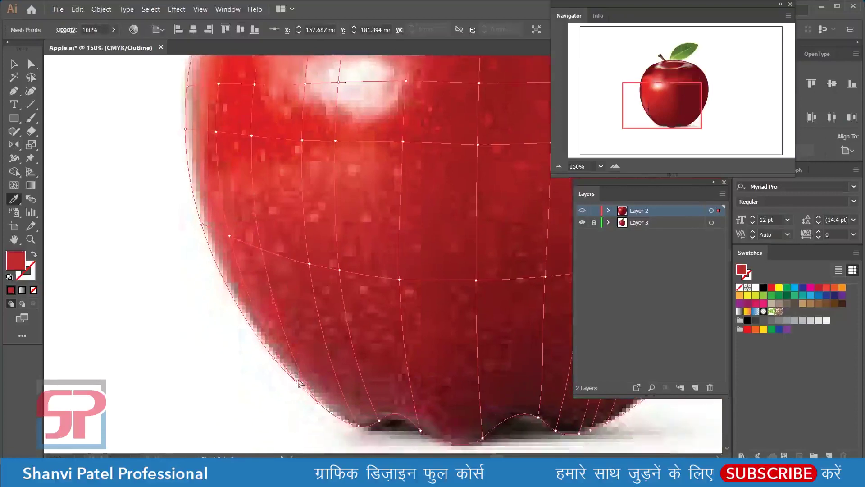
scroll(351, 306, "up", 4)
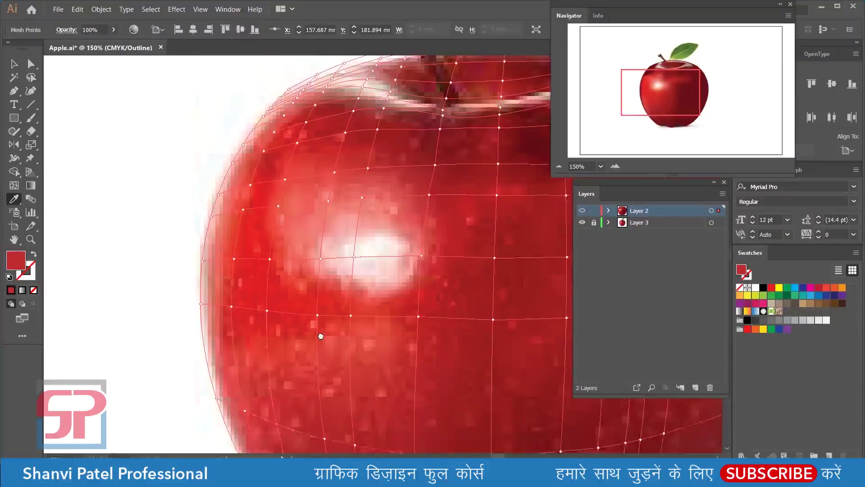
left_click(257, 206, "ctrl")
left_click(265, 190)
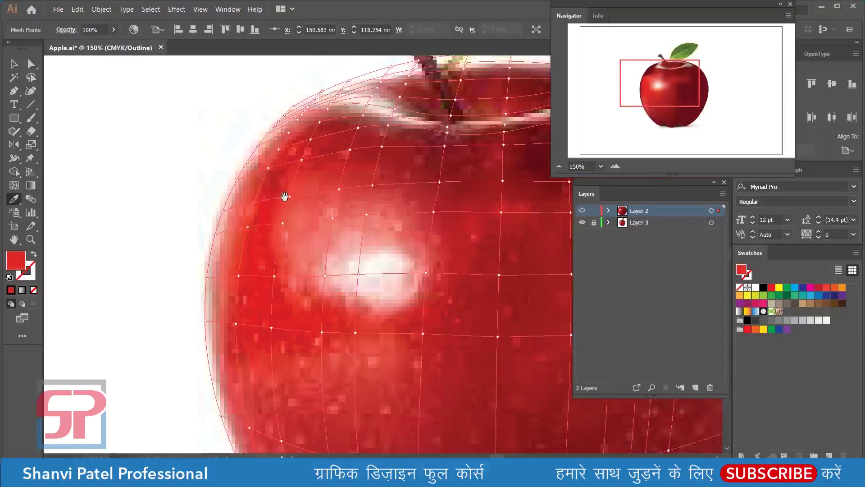
scroll(284, 196, "up", 2)
left_click(296, 226)
left_click(301, 198)
left_click(280, 185)
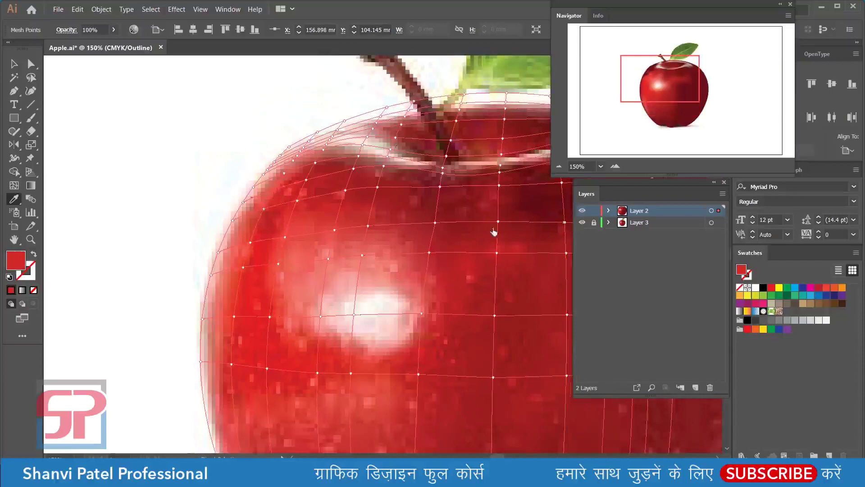
scroll(332, 226, "down", 1)
scroll(280, 180, "down", 2)
scroll(276, 185, "down", 2)
scroll(276, 185, "down", 1)
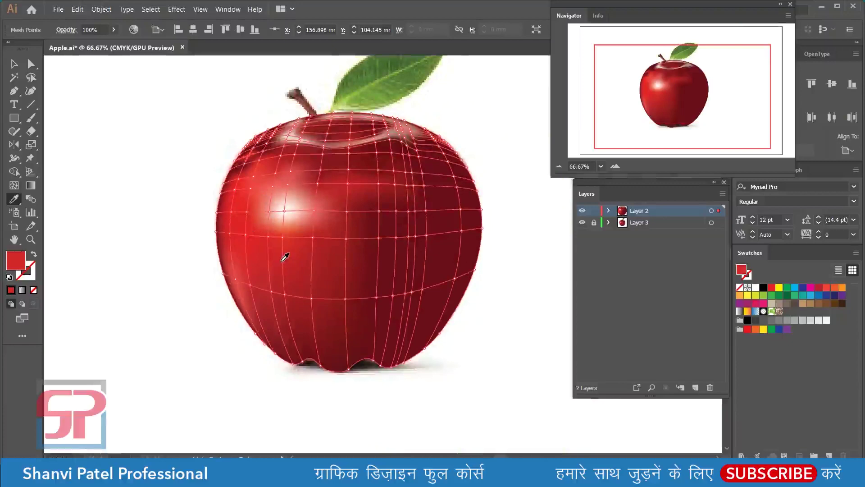
Preview the apple deselected, then sample dark red onto an upper-left mesh point
left_click(14, 64)
left_click(96, 156)
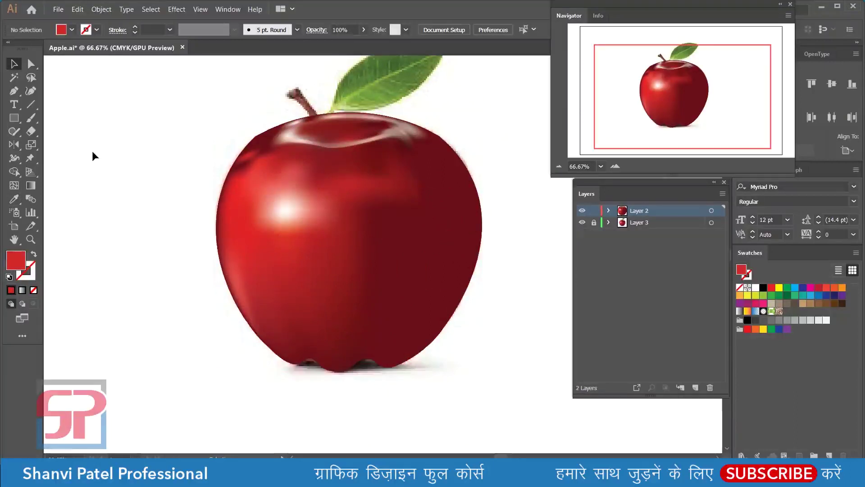
key("a")
left_click(264, 172)
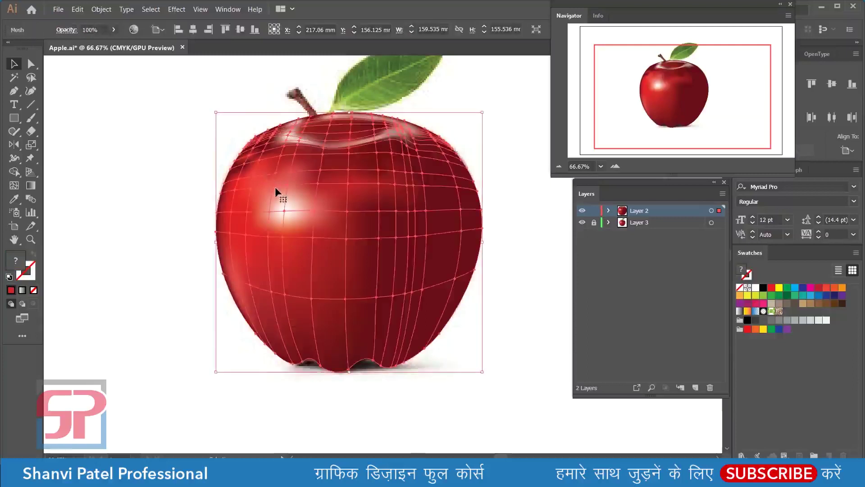
left_click(264, 154)
key("i")
left_click(281, 146)
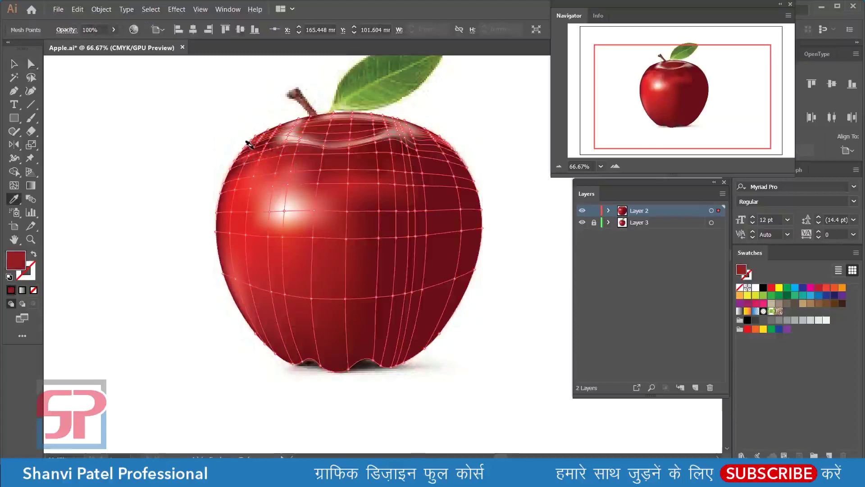
Lighten and darken mesh points along the apple's top rim and near the top dip
scroll(251, 134, "up", 5)
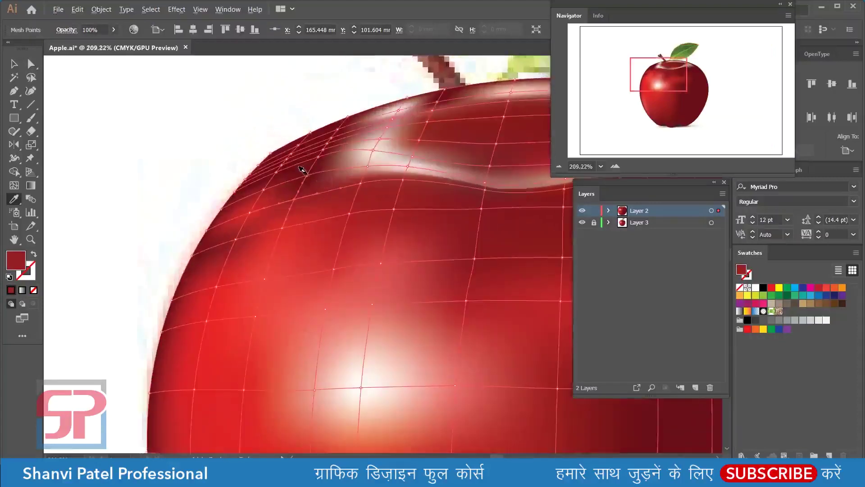
left_click(331, 204)
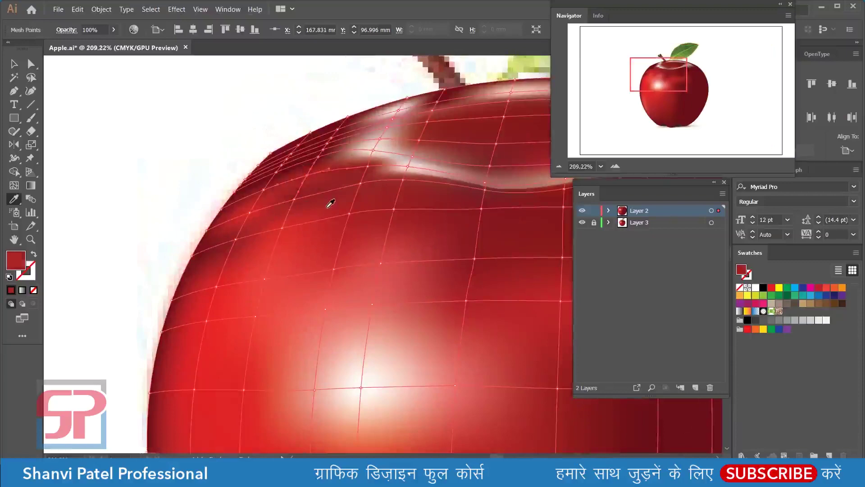
left_click(235, 243, "ctrl")
left_click(265, 201)
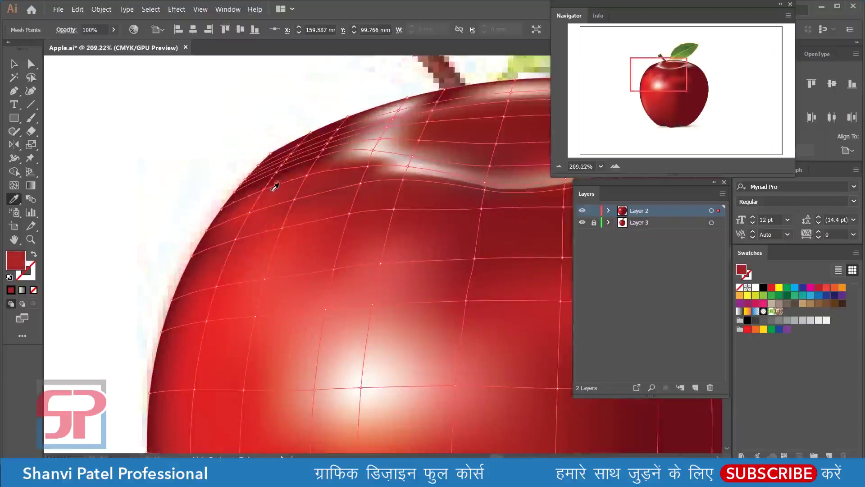
scroll(292, 211, "up", 1)
scroll(292, 211, "up", 1)
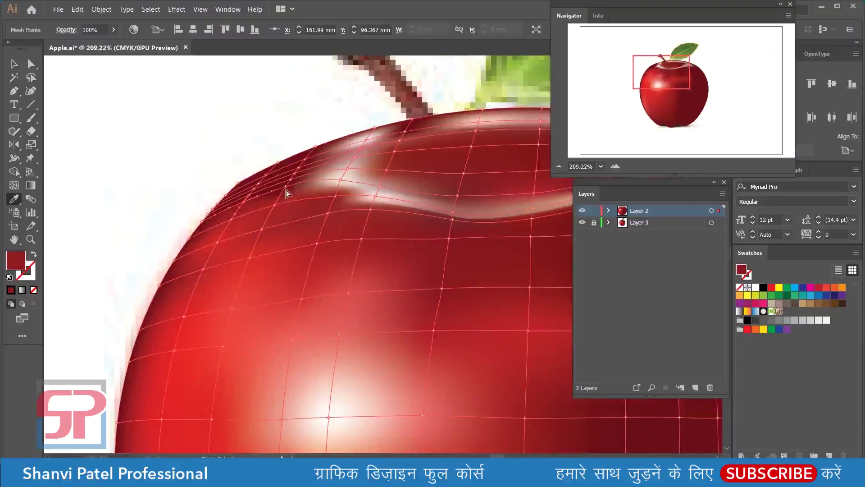
left_click(298, 179)
left_click(294, 179, "ctrl")
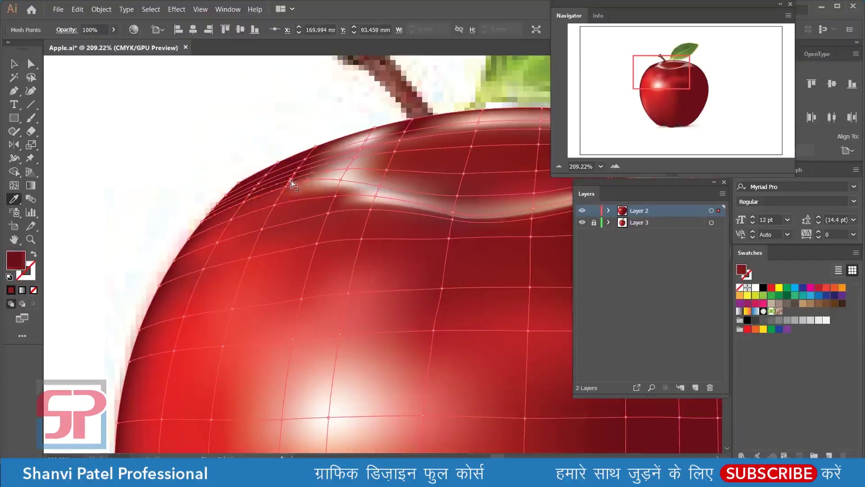
left_click(293, 234)
left_click(302, 206)
left_click(304, 158, "ctrl")
left_click(266, 214)
Apply sampled reds to further mesh points along the apple's upper-left top edge
left_click(297, 172, "ctrl")
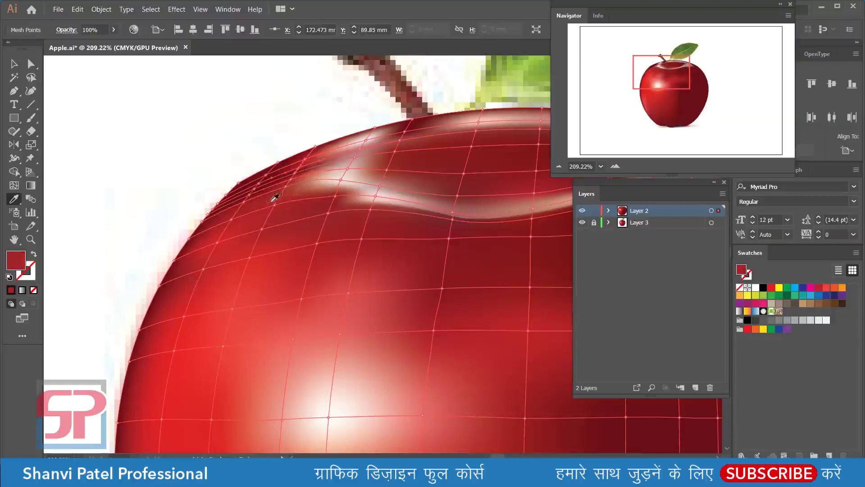
left_click(289, 180, "ctrl")
left_click(297, 172, "ctrl")
scroll(277, 194, "up", 2)
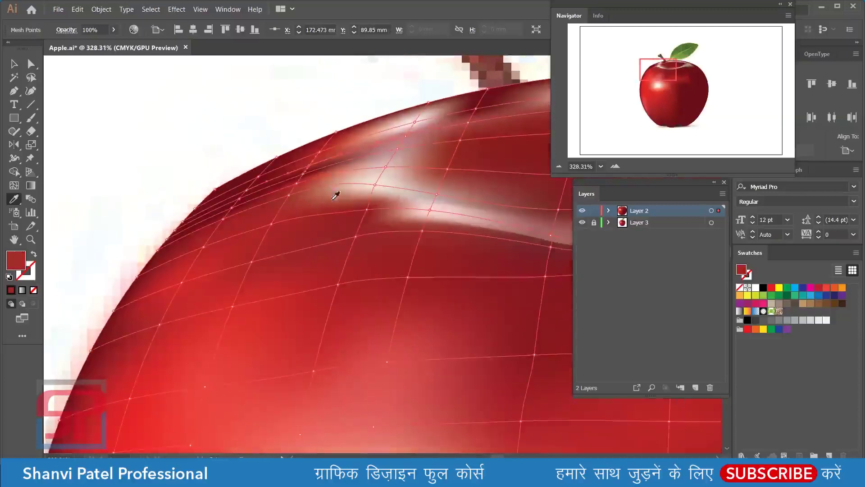
left_click(306, 180, "ctrl")
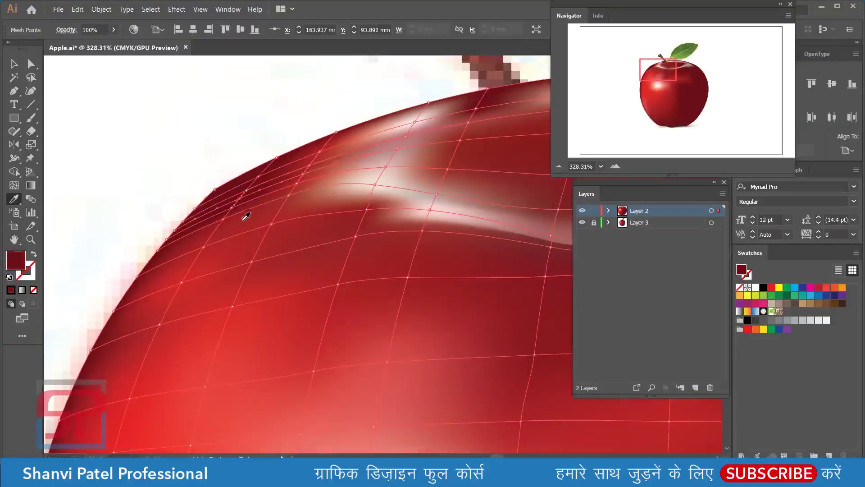
left_click(223, 220, "ctrl")
left_click(219, 225, "ctrl")
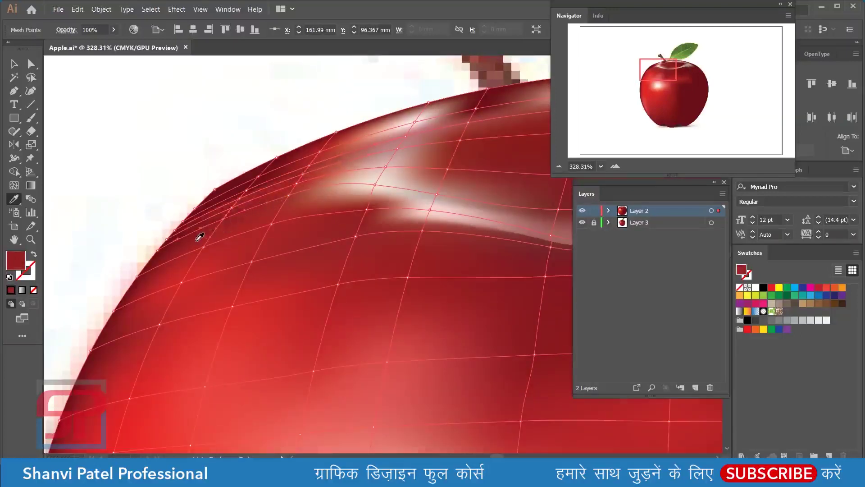
left_click(253, 192, "ctrl")
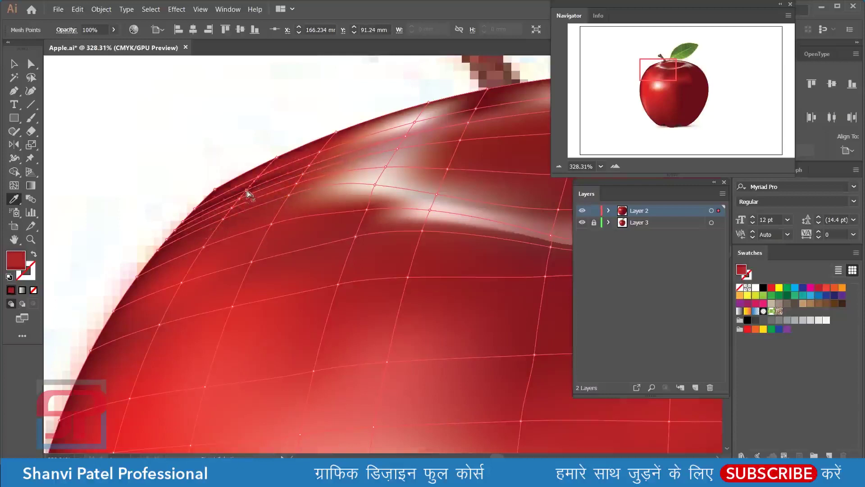
left_click(225, 223, "ctrl")
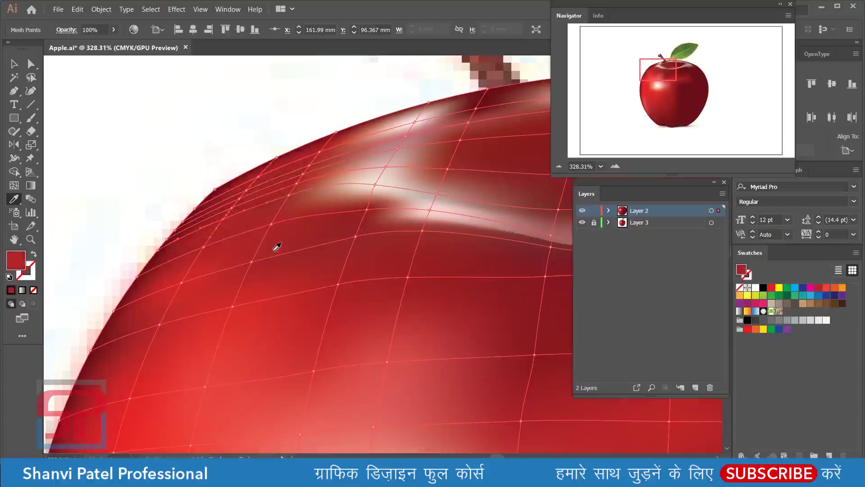
Give a mesh point on the apple's left side dark maroon and zoom out to 100%
left_click_drag(270, 268, 306, 197)
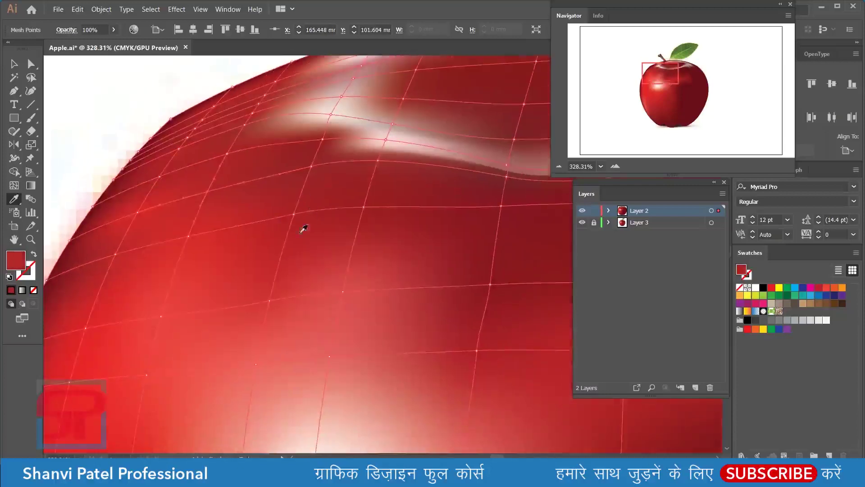
left_click(336, 197, "ctrl")
left_click(209, 217, "ctrl")
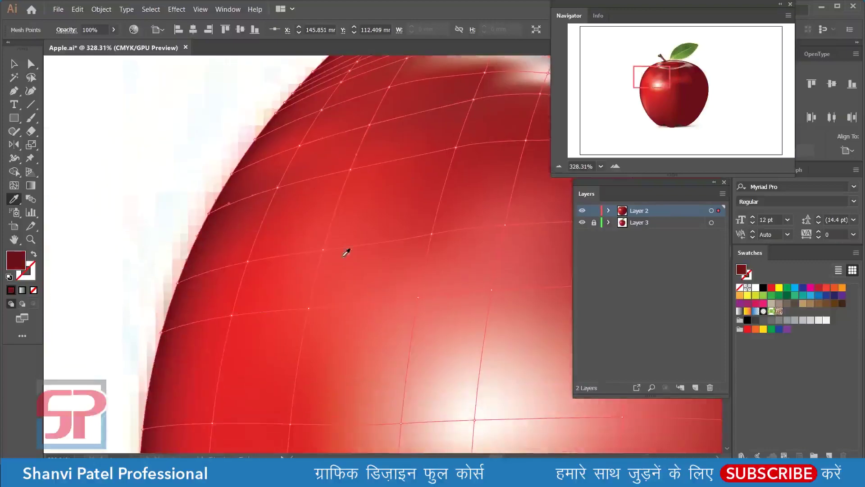
scroll(296, 206, "down", 4)
scroll(293, 214, "down", 1)
scroll(383, 220, "up", 1)
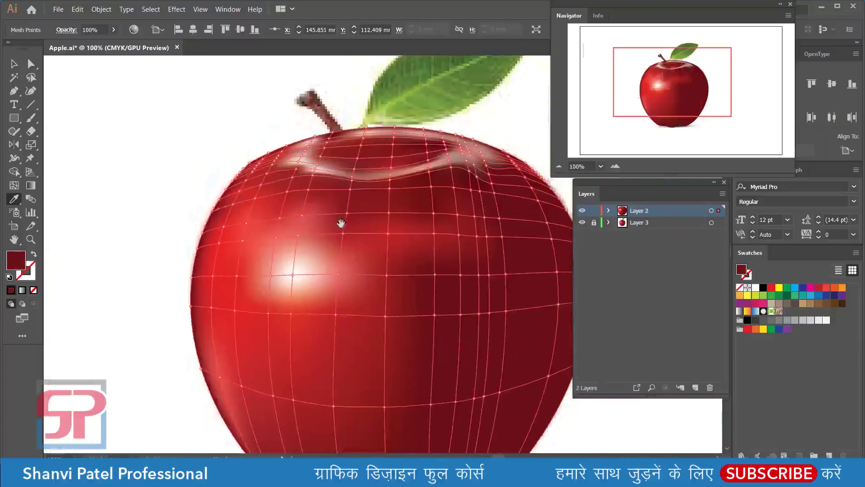
Deselect the apple mesh, lock the stem's Layer 4, and add a new empty layer above it
key("v")
left_click(128, 193)
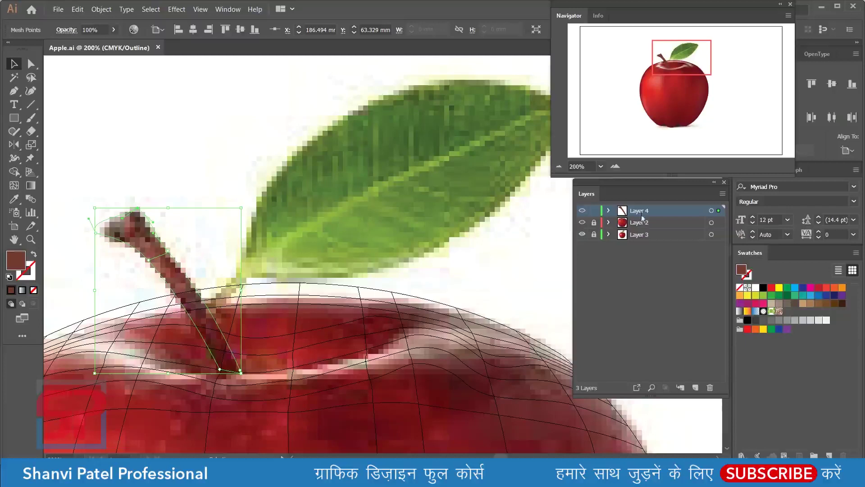
left_click(593, 210)
left_click(695, 387)
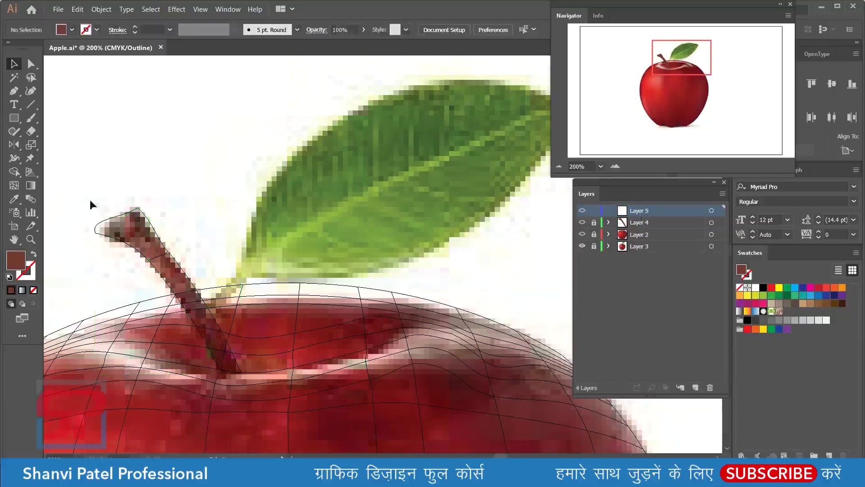
Pen-trace the leaf's upper edge with curved anchors from its base to a sharp tip
key("p")
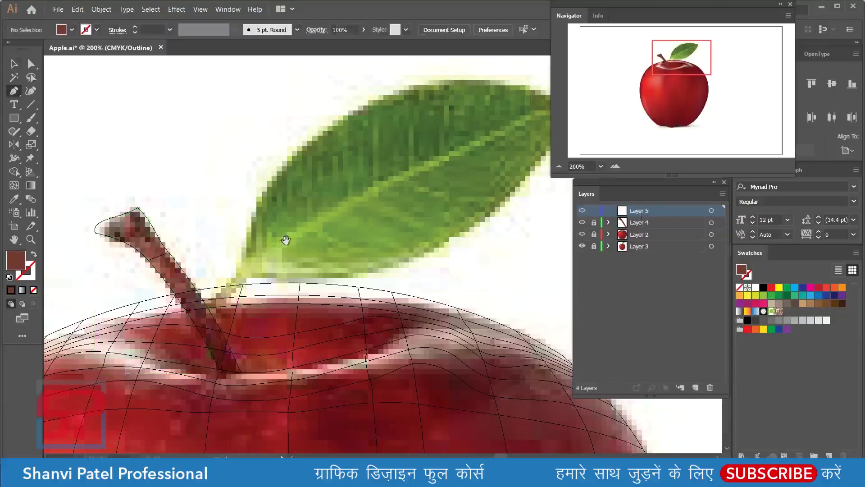
left_click_drag(283, 239, 220, 246)
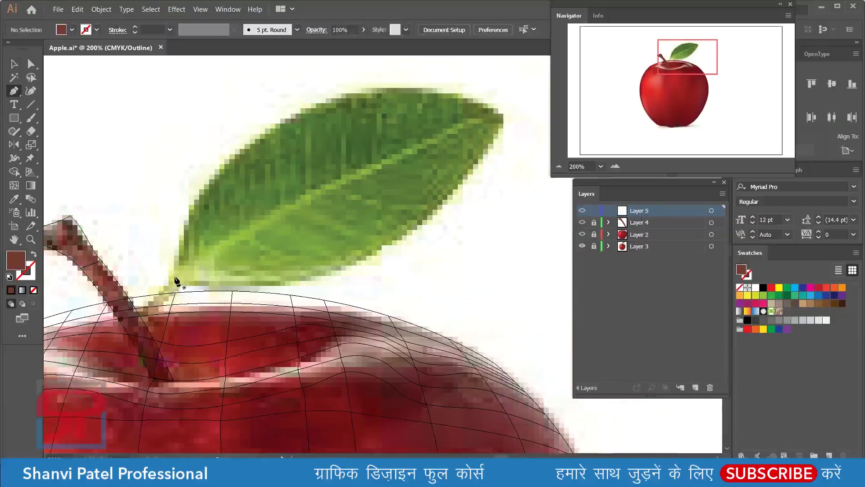
left_click(139, 314)
left_click_drag(172, 287, 179, 247)
left_click_drag(253, 141, 324, 97)
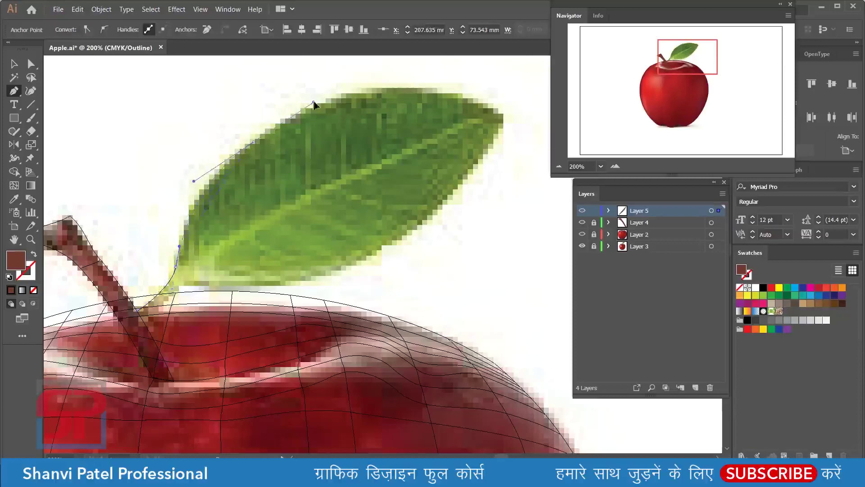
left_click_drag(504, 117, 580, 168)
left_click(503, 117)
Curve the outline along the leaf's lower edge back to the base to close it
left_click_drag(225, 292, 214, 287)
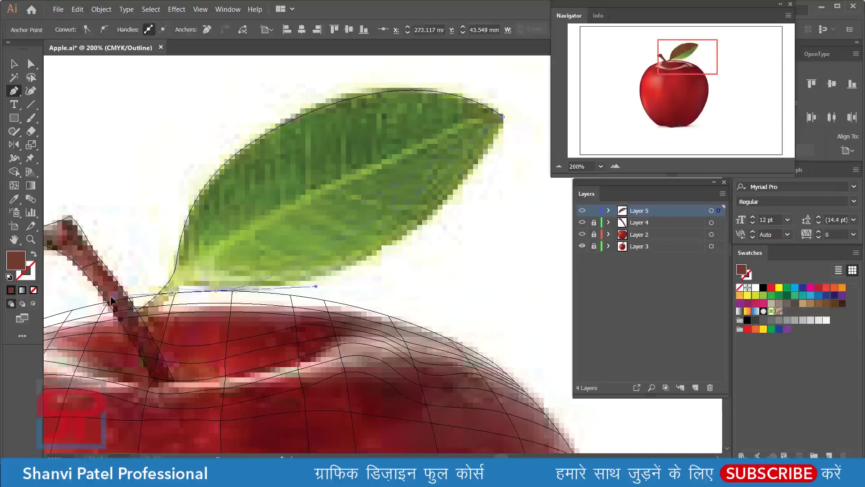
scroll(274, 188, "right", 5)
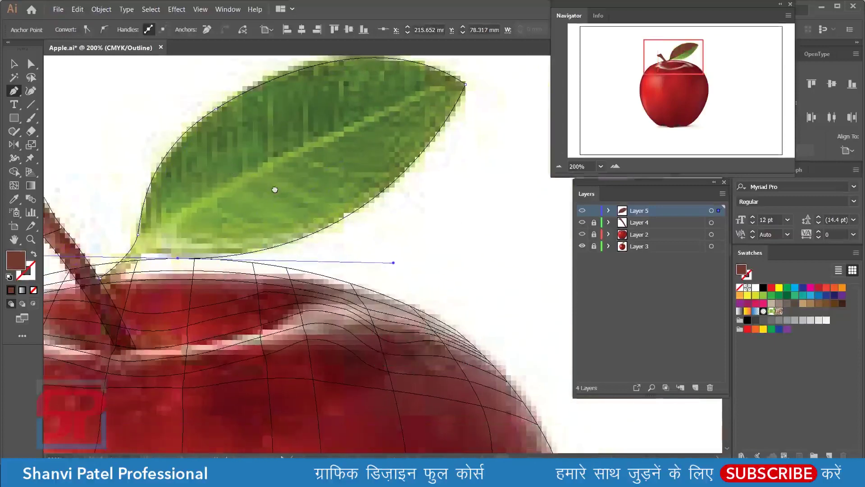
left_click(178, 259)
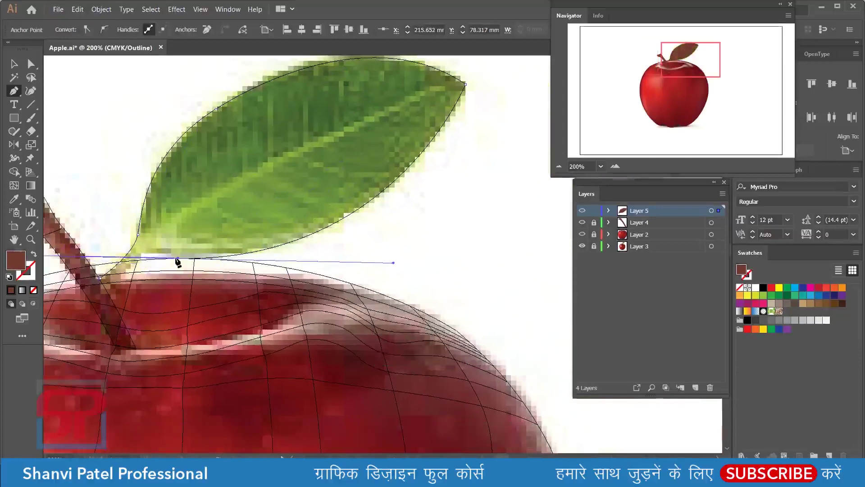
left_click_drag(135, 270, 112, 278)
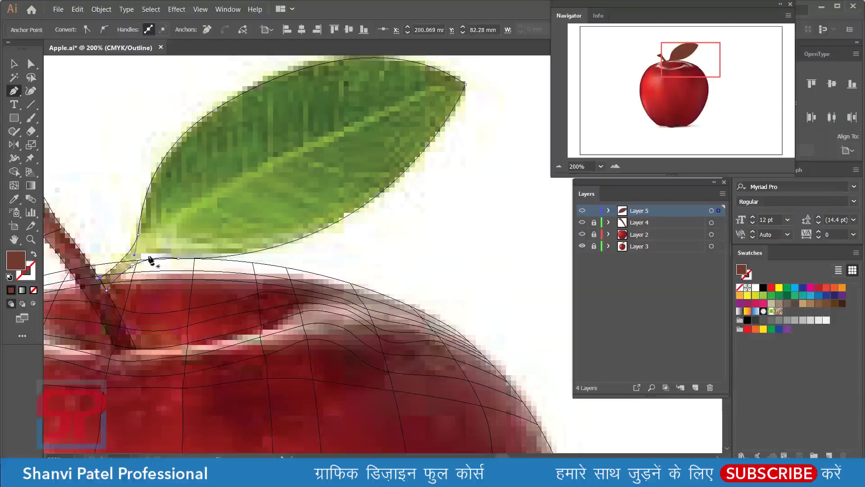
scroll(271, 212, "up", 2)
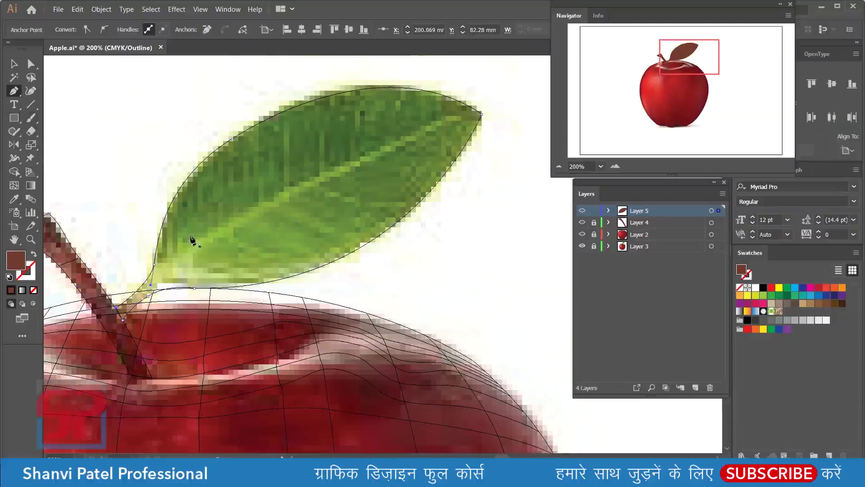
left_click(460, 115)
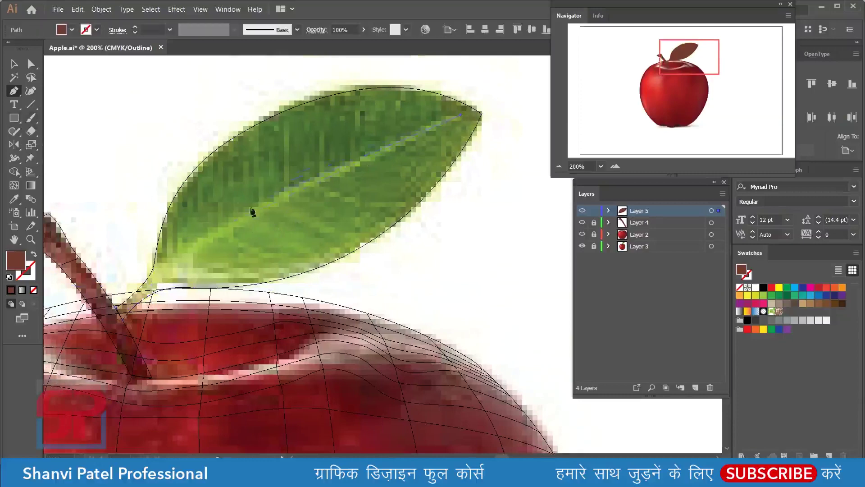
Pen-draw a thin closed vein shape from the leaf tip along the midrib to the base
left_click(238, 219)
left_click(166, 263)
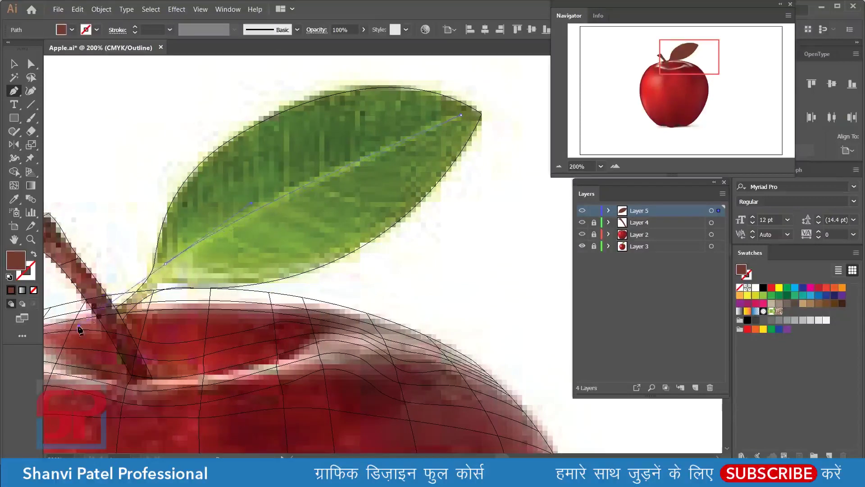
left_click(166, 264)
left_click(170, 271)
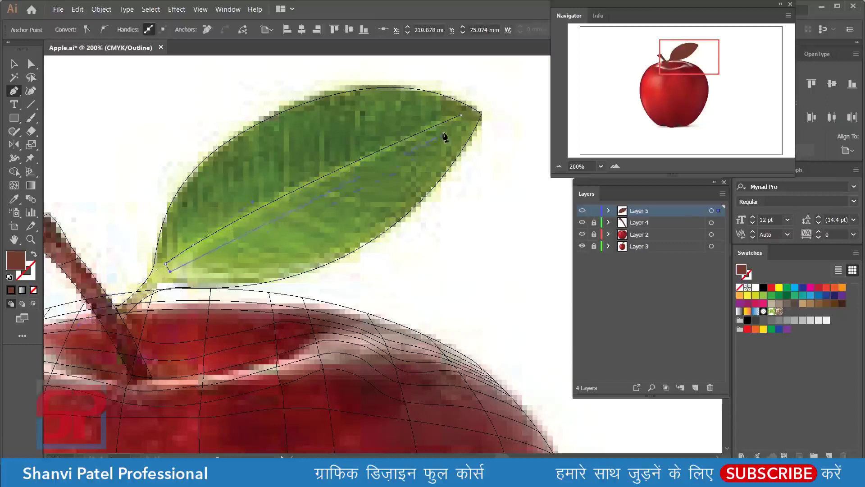
left_click(461, 115)
Move the vein shape onto its own new layer, pasted in front at the same position
left_click(14, 63)
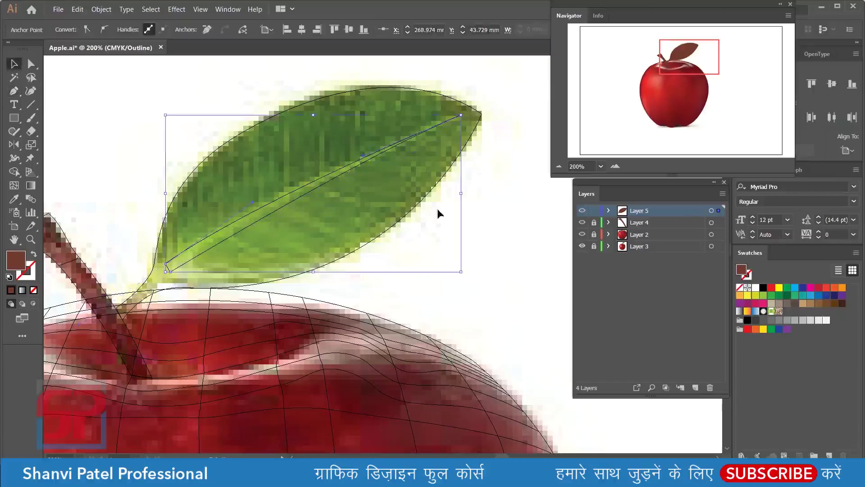
left_click(626, 220)
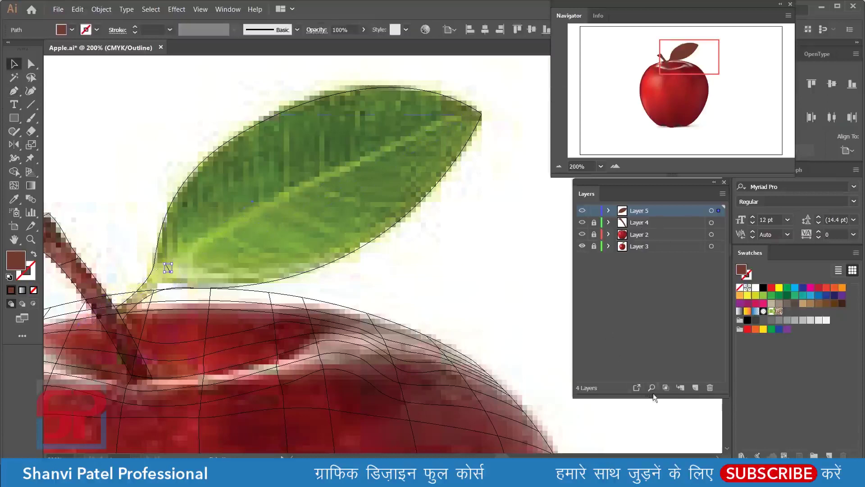
left_click(358, 176)
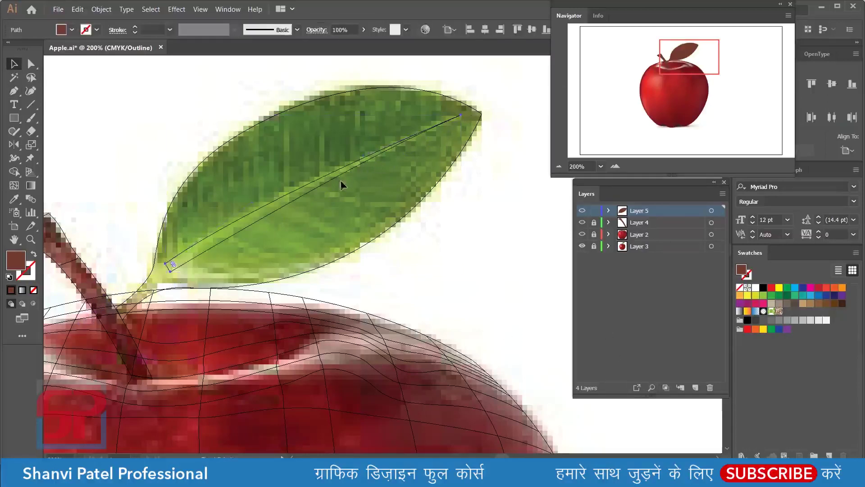
key("ctrl+shift+a")
key("ctrl+l")
key("ctrl+f")
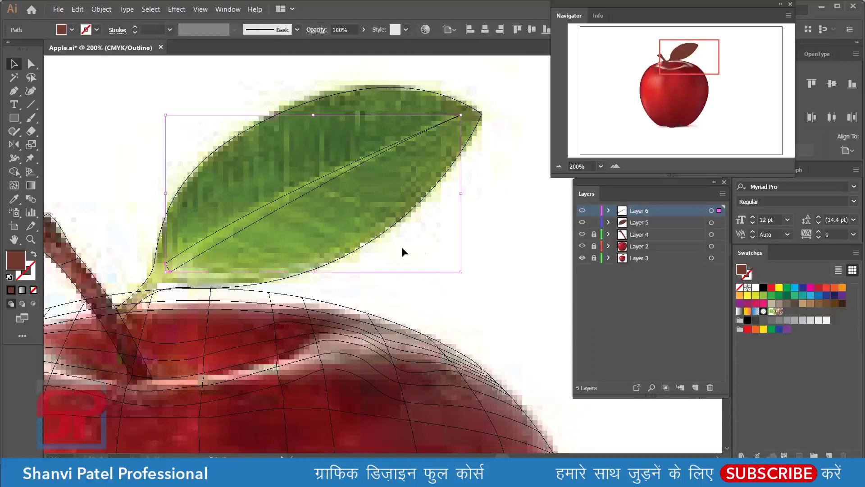
Fill the vein with the leaf's light green and target the leaf outline's Layer 5
key("i")
left_click(164, 270)
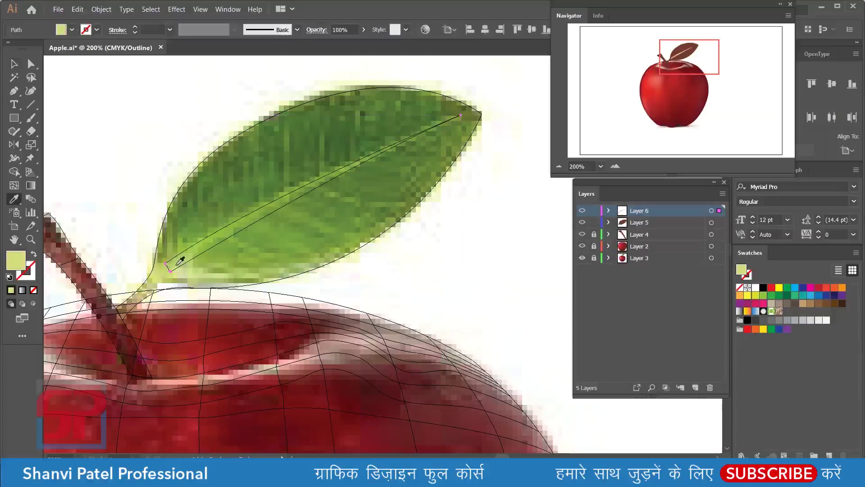
left_click(14, 64)
left_click(661, 223)
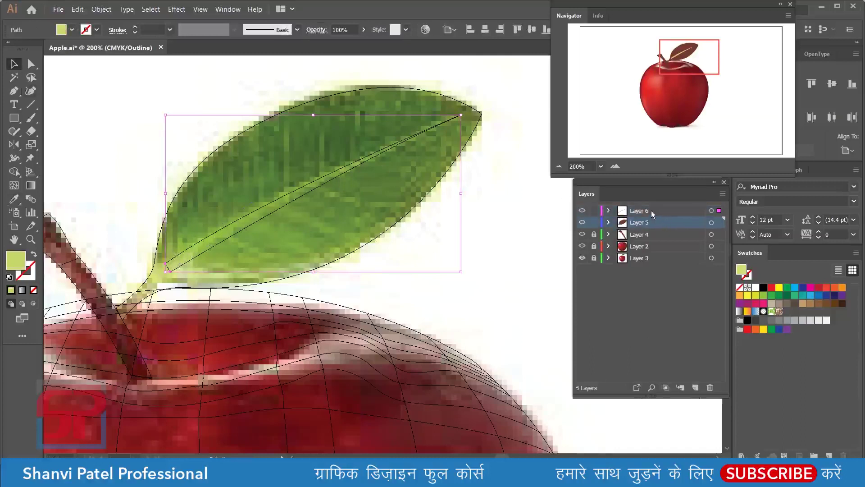
left_click(14, 185)
Convert the leaf into a gradient mesh and pick points around its edges
left_click(163, 250)
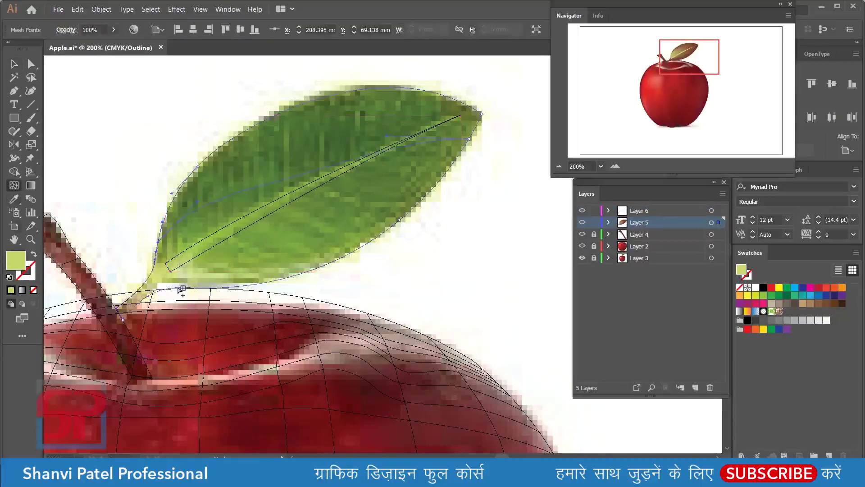
left_click(123, 315)
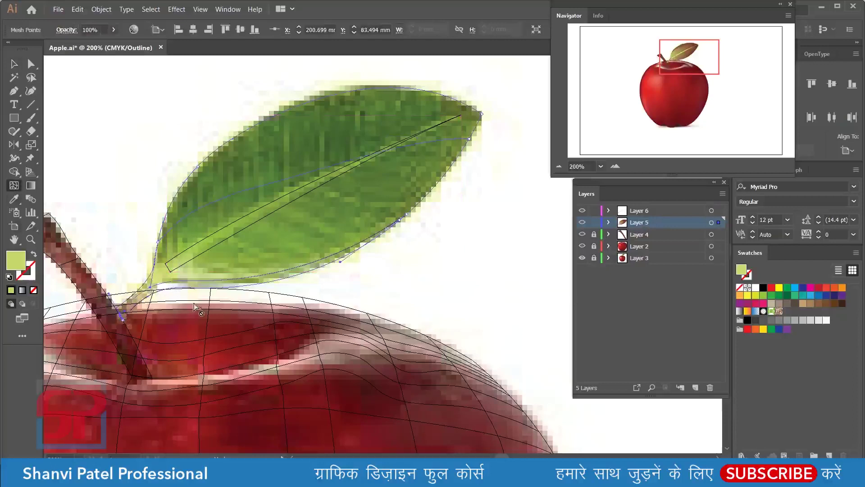
left_click(191, 171)
left_click(299, 277)
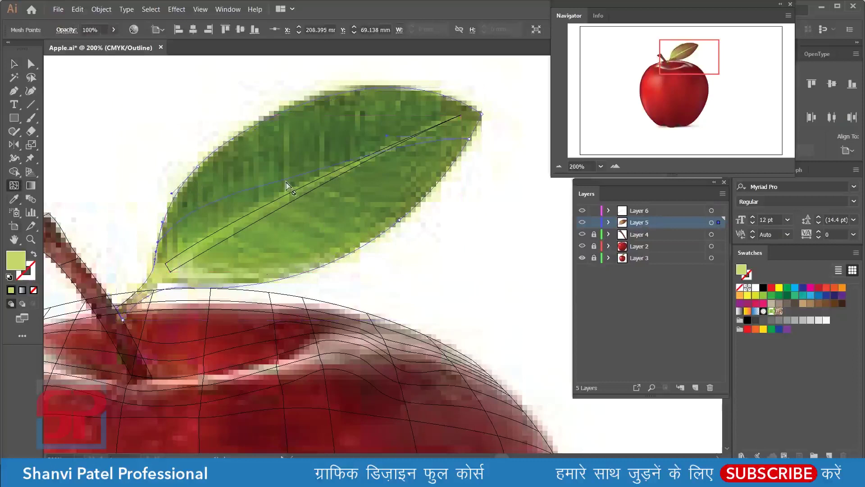
left_click(447, 96)
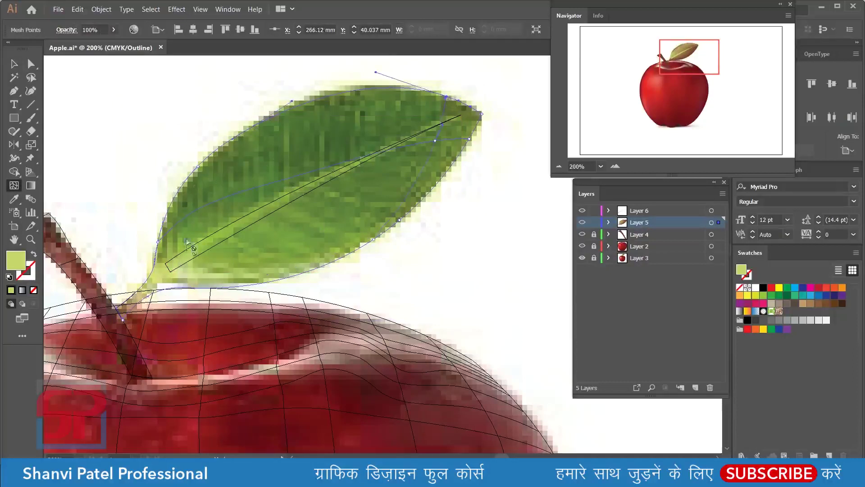
Move the leaf-base mesh point up-right and add more mesh lines across the leaf
left_click(152, 287)
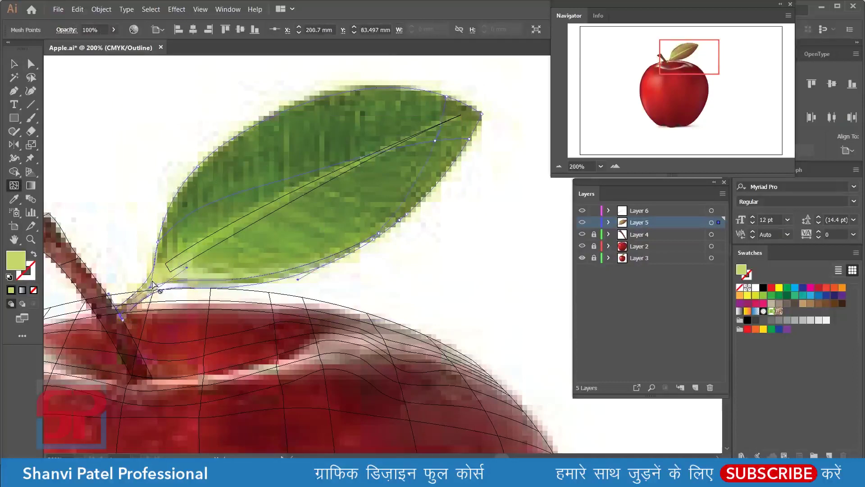
left_click_drag(152, 287, 175, 282)
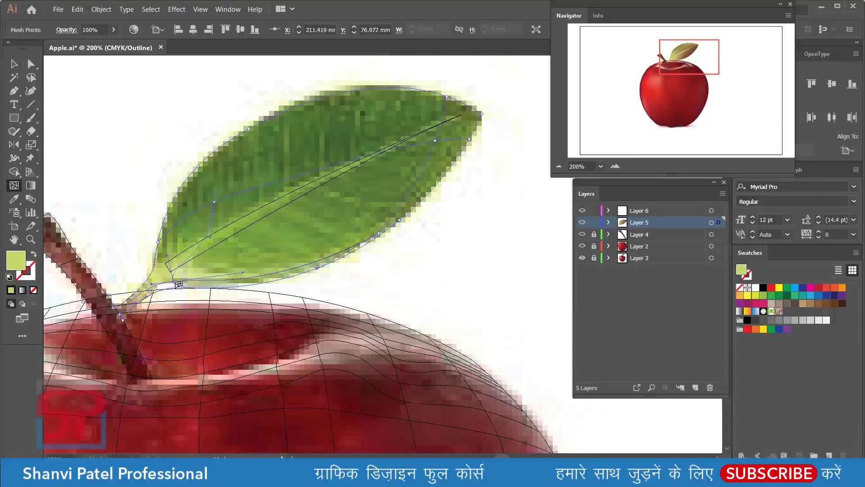
left_click(202, 240)
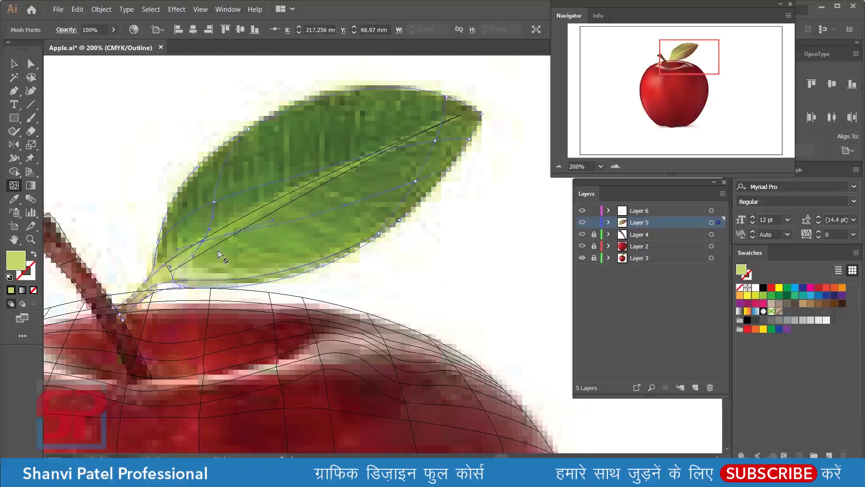
left_click(314, 217)
left_click(365, 203)
left_click(260, 228)
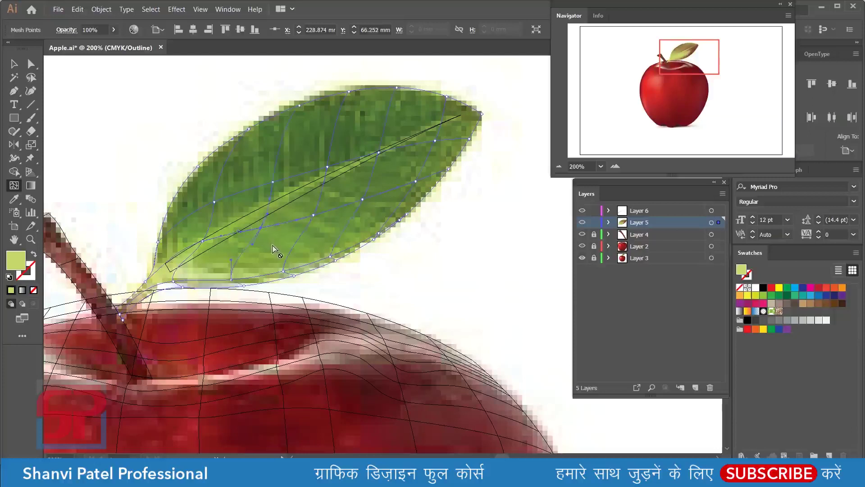
Pick individual mesh points along the leaf's lower area with Direct Selection
key("a")
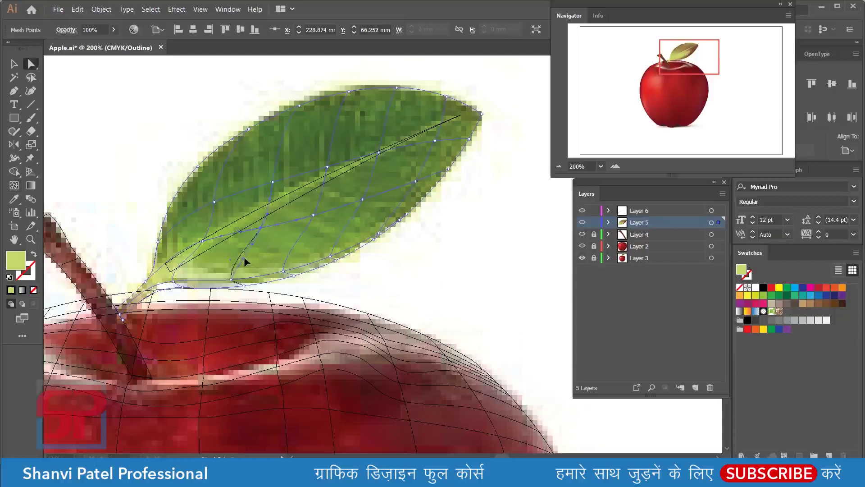
left_click(283, 273)
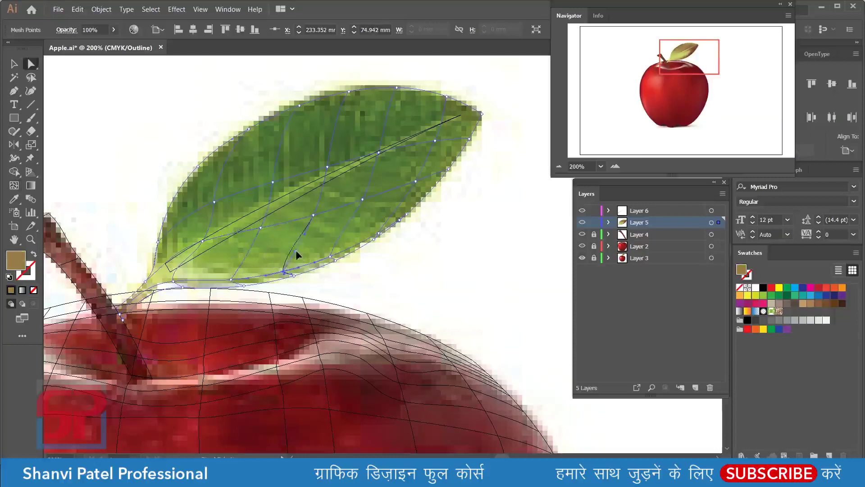
left_click(330, 257)
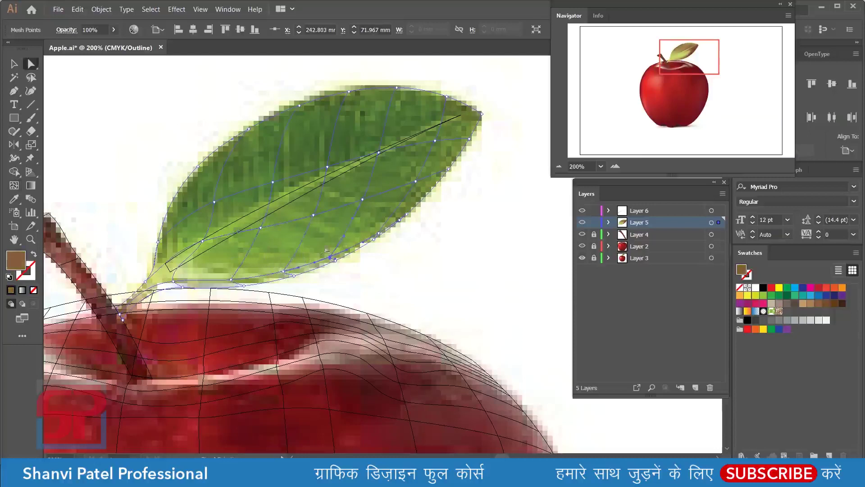
left_click(183, 274)
left_click(173, 282)
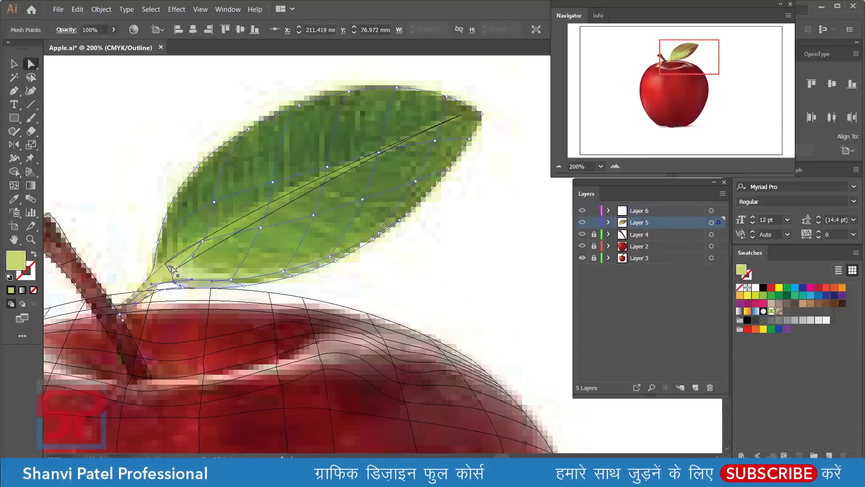
Fill the leaf mesh and vein path with greens sampled from the reference photo
key("i")
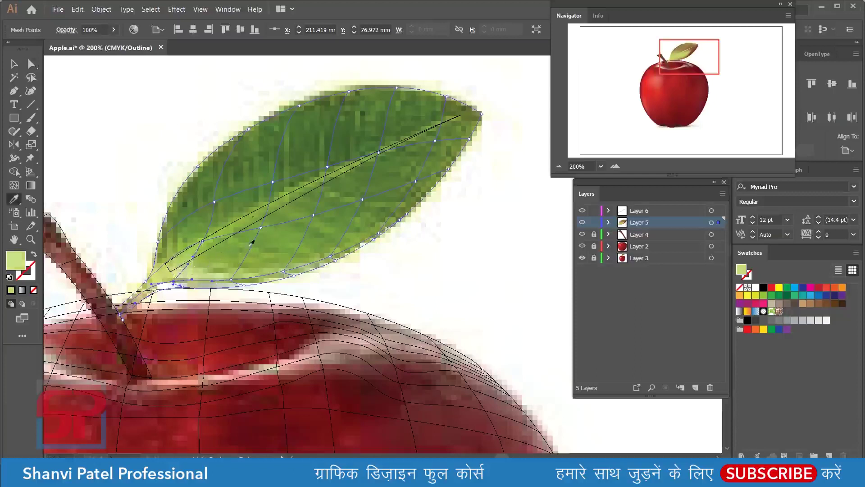
key("v")
left_click(278, 177)
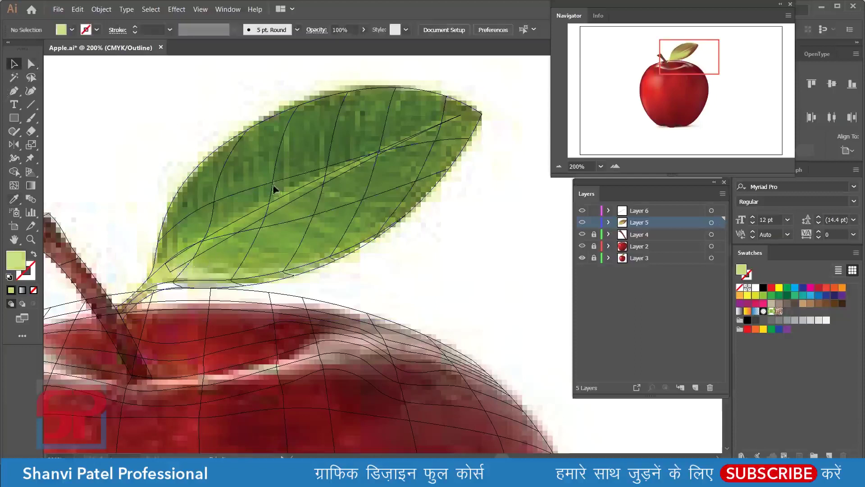
left_click(275, 188)
key("i")
left_click(313, 131)
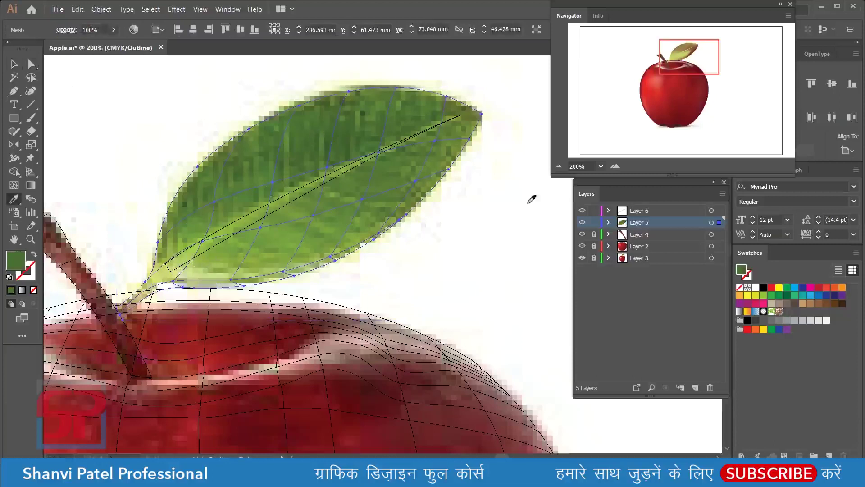
left_click(241, 222, "ctrl")
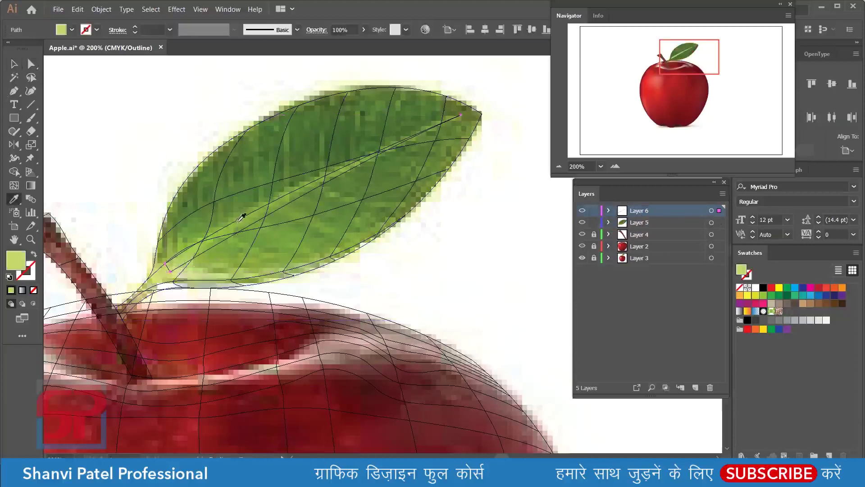
left_click(163, 271)
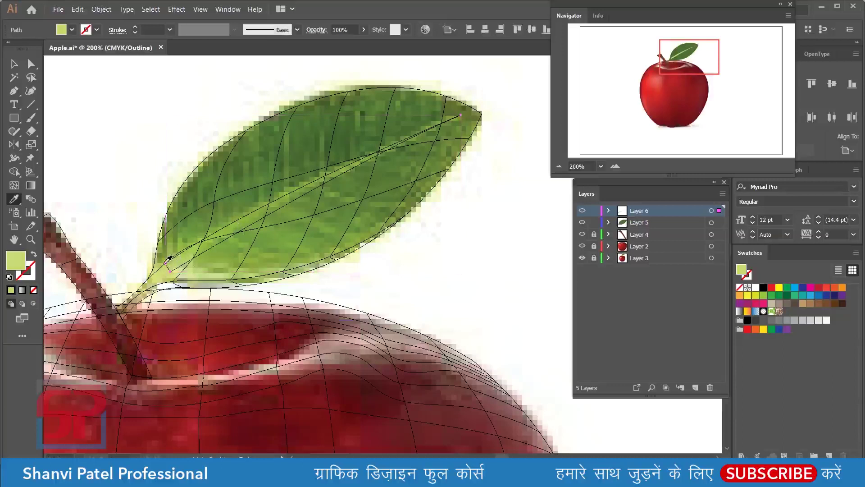
left_click(307, 187)
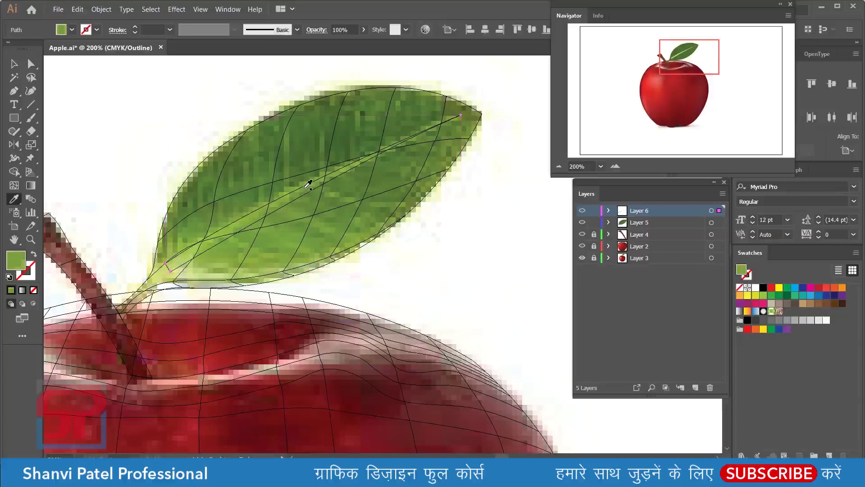
Lock the vein's layer and give the leaf mesh a lighter photo-sampled green
left_click(645, 222)
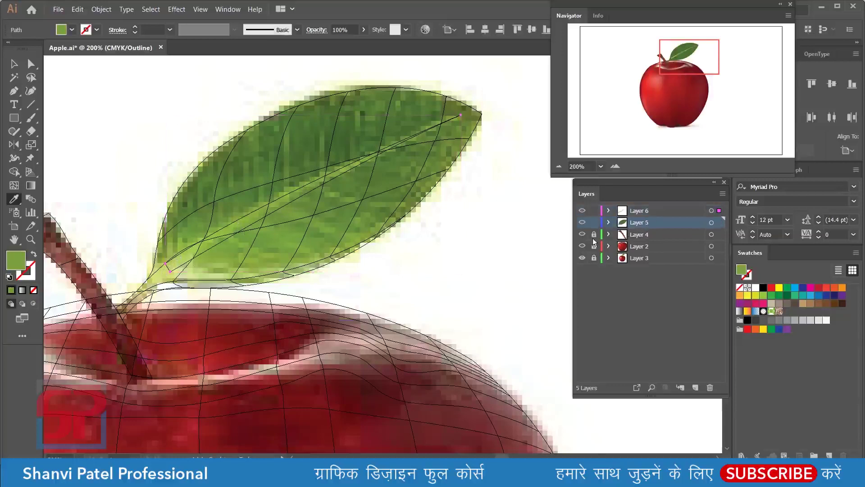
key("v")
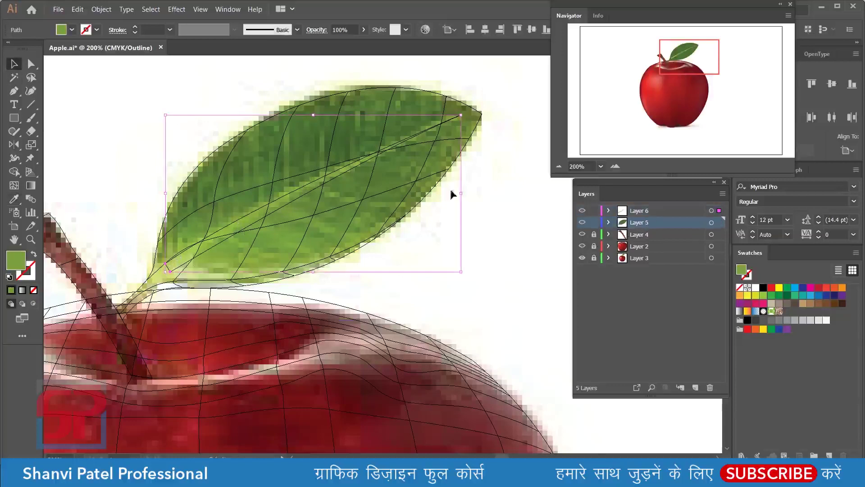
left_click(644, 210)
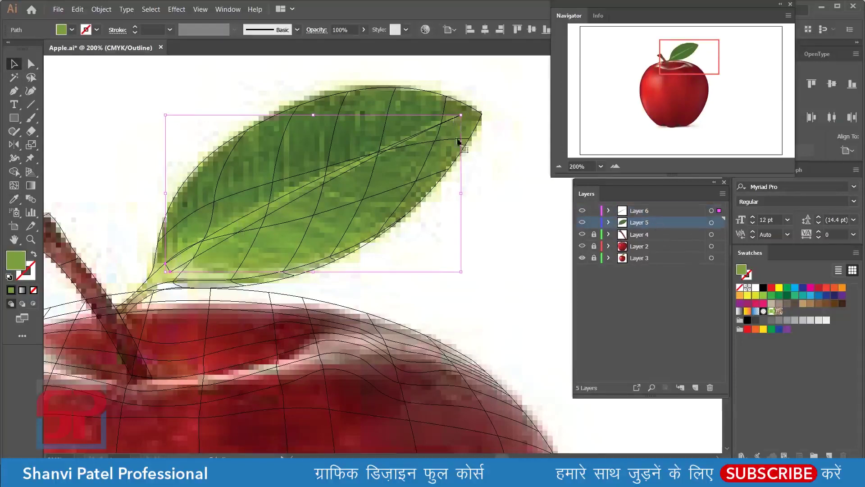
left_click(594, 211)
left_click(631, 222)
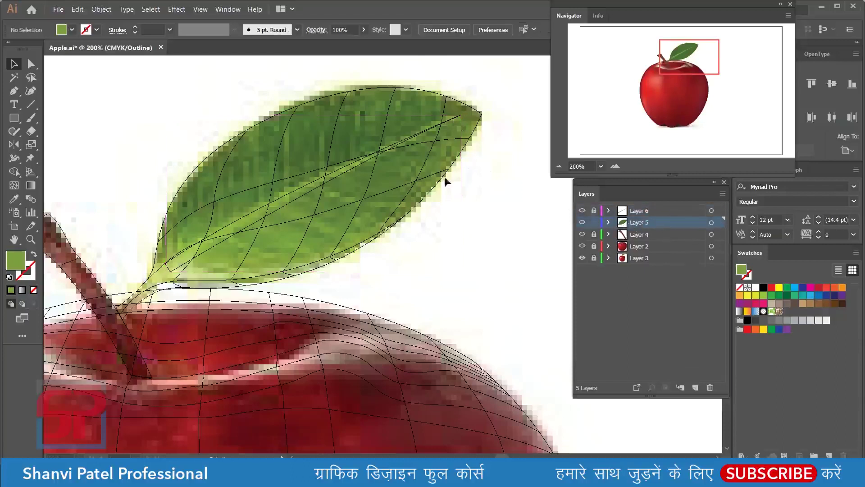
left_click(427, 183)
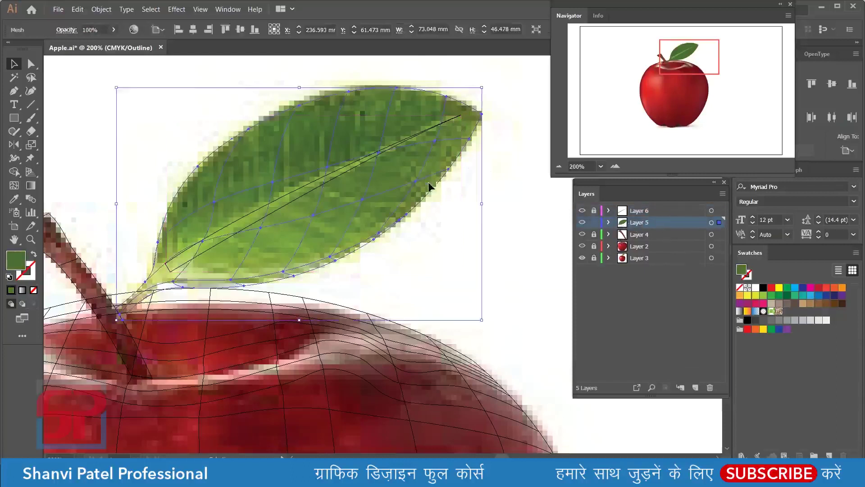
key("i")
left_click(354, 205)
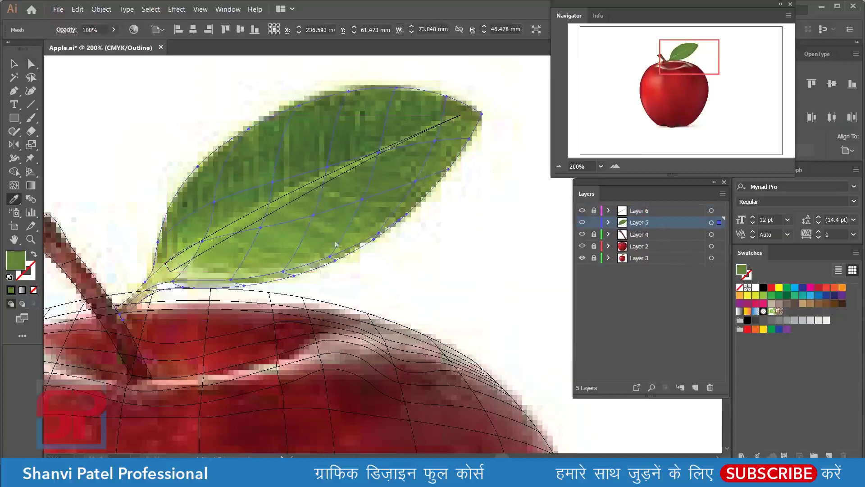
Recolour individual mesh points across the leaf's centre with greens sampled from the photo
key("ctrl+shift+a")
key("a")
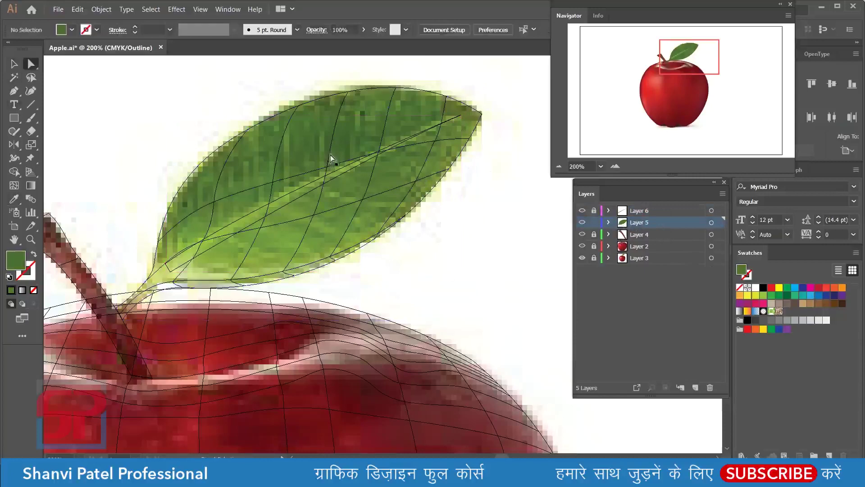
left_click(316, 217)
key("i")
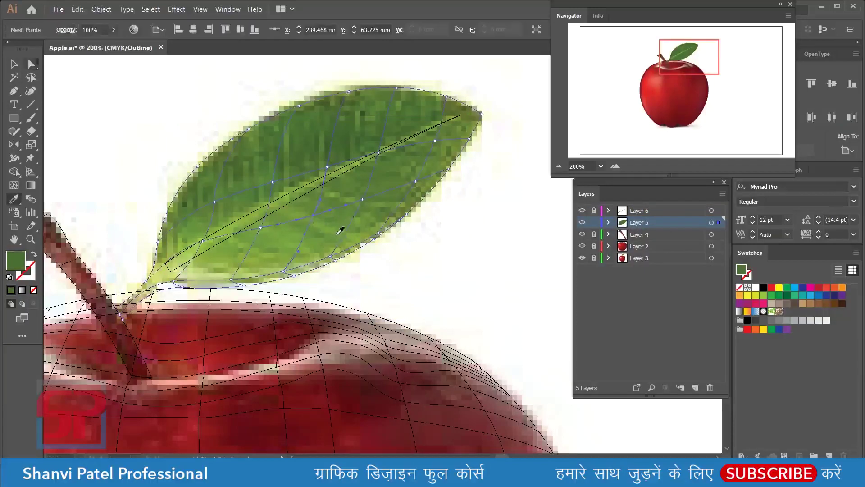
left_click(320, 217)
left_click(363, 199, "ctrl")
left_click(372, 200)
left_click(415, 182, "ctrl")
left_click(430, 172)
left_click(261, 228, "ctrl")
left_click(202, 241, "ctrl")
left_click(190, 263)
Colour the leaf-base and lower-edge mesh points yellow-green, olive and darker green
left_click(146, 284, "ctrl")
left_click(158, 274)
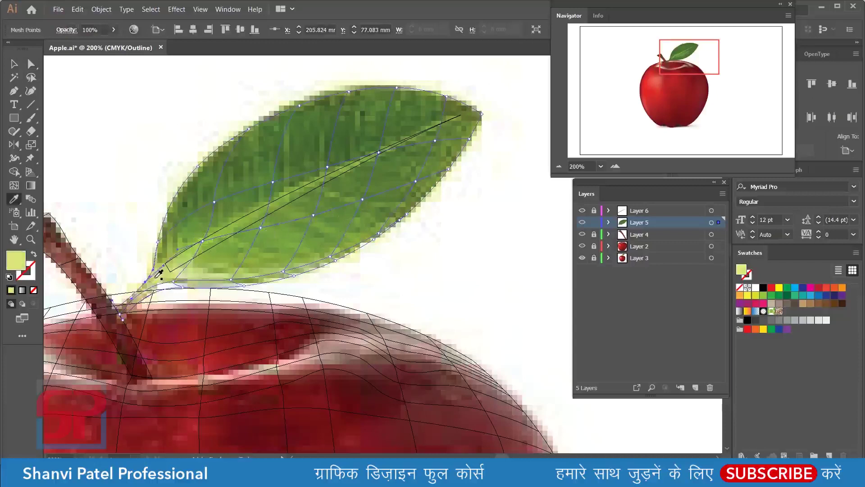
left_click(174, 284, "ctrl")
left_click(266, 275, "ctrl")
left_click(272, 282)
left_click(283, 273, "ctrl")
left_click(317, 270)
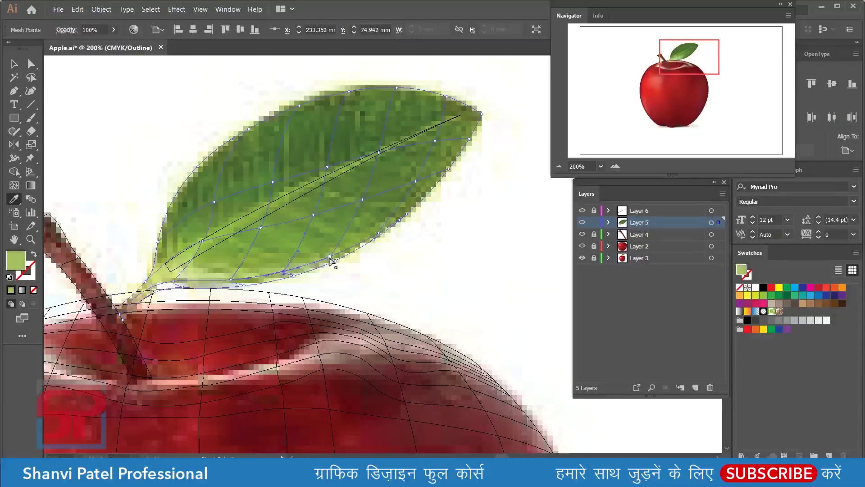
left_click(330, 258, "ctrl")
left_click(314, 254)
Darken the leaf's upper-half mesh points with sampled greens and lock the leaf's layer
left_click(582, 222)
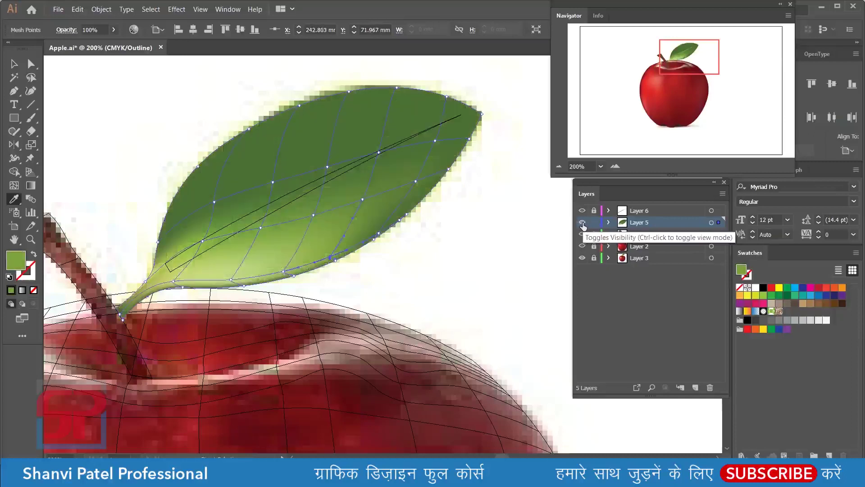
left_click(582, 223)
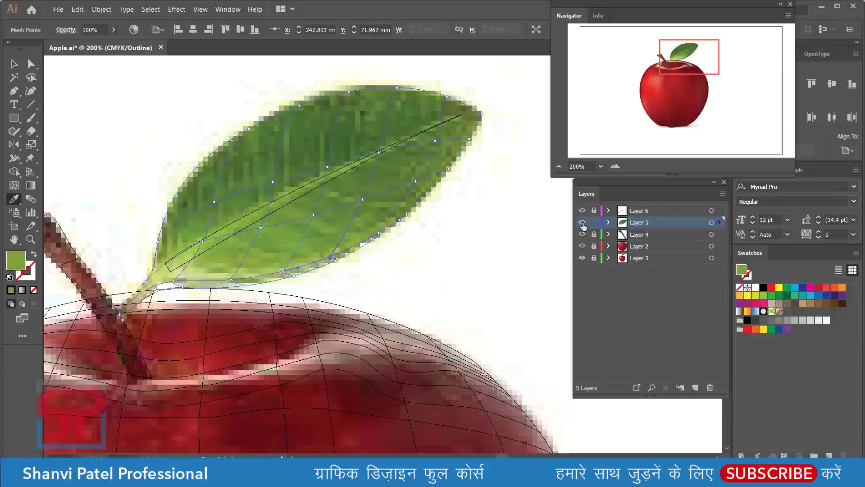
left_click(273, 182, "ctrl")
left_click(270, 188)
left_click(247, 199)
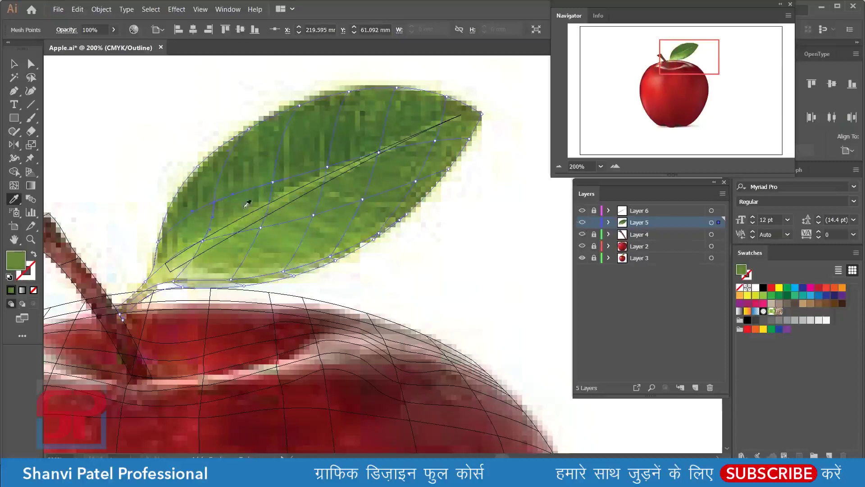
left_click(329, 169, "ctrl")
left_click(379, 153, "ctrl")
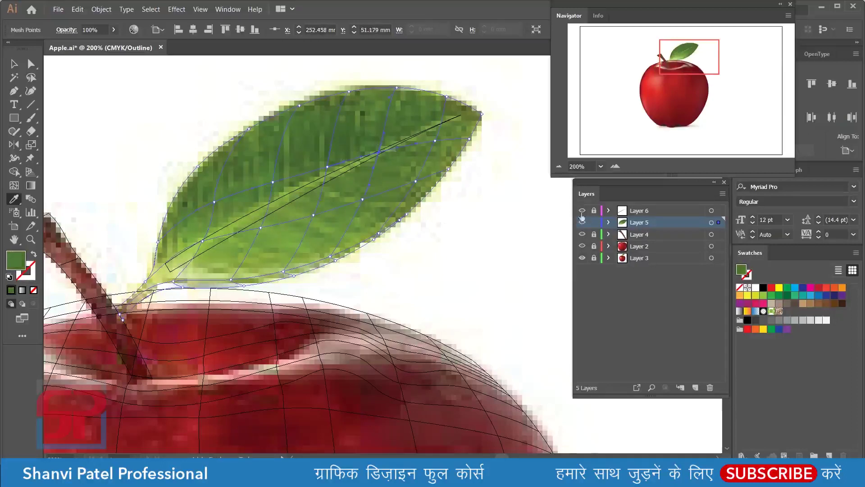
left_click(594, 222)
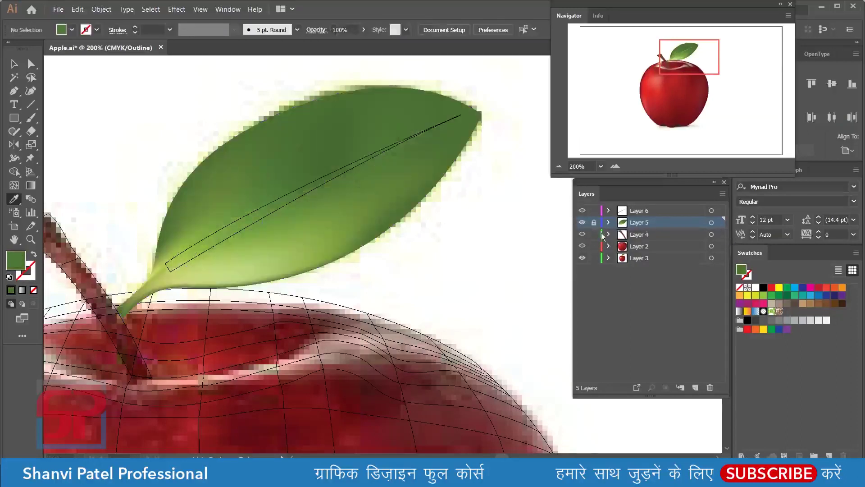
Lock the stem and apple layers and make the vein's layer active
left_click_drag(594, 234, 594, 258)
left_click(634, 211)
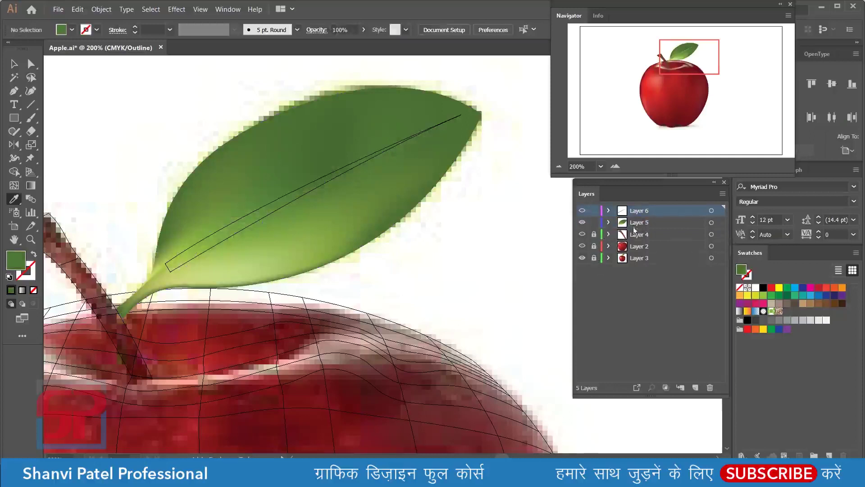
left_click(274, 231)
left_click(14, 64)
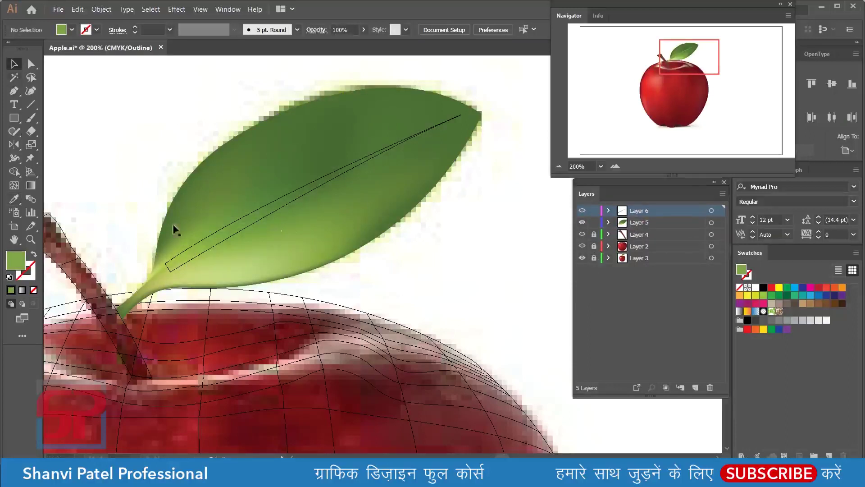
left_click(582, 210, "ctrl")
Convert the leaf vein path into a gradient mesh with an extra mesh line
left_click(193, 250)
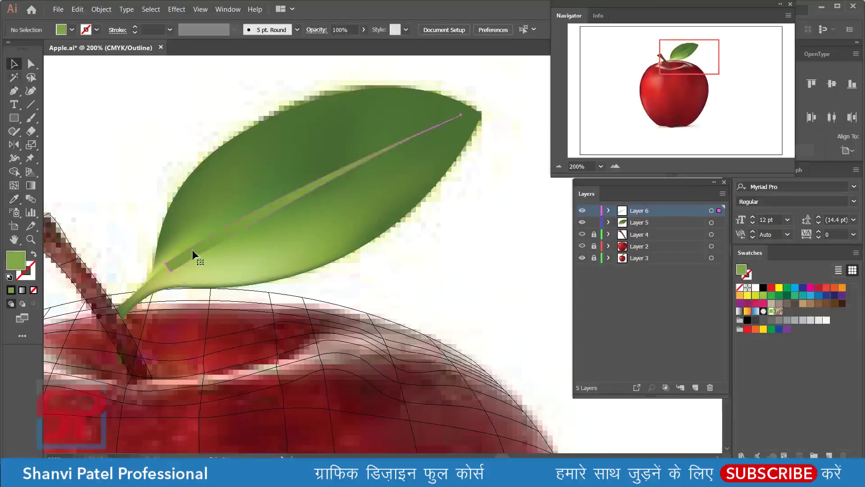
left_click(14, 186)
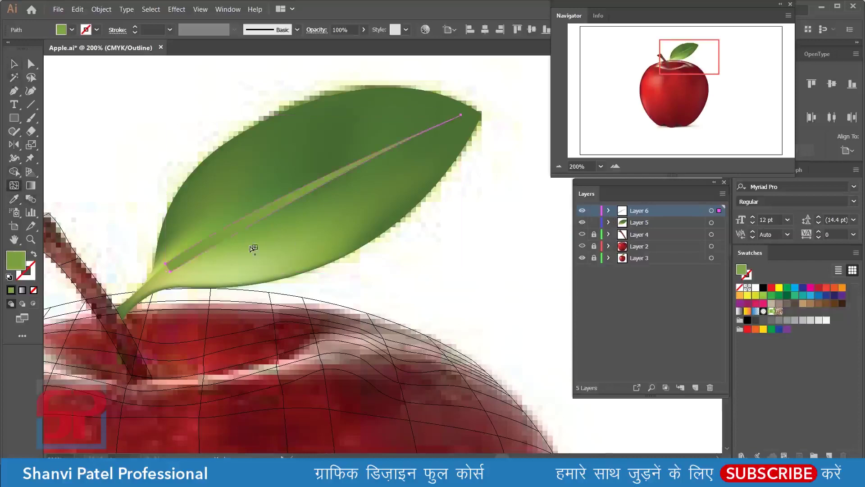
left_click(249, 220)
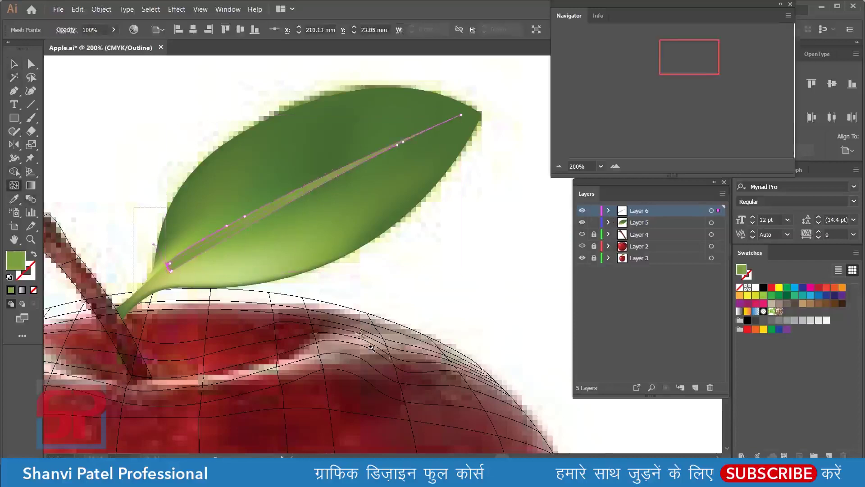
scroll(158, 298, "up", 5)
left_click(244, 193)
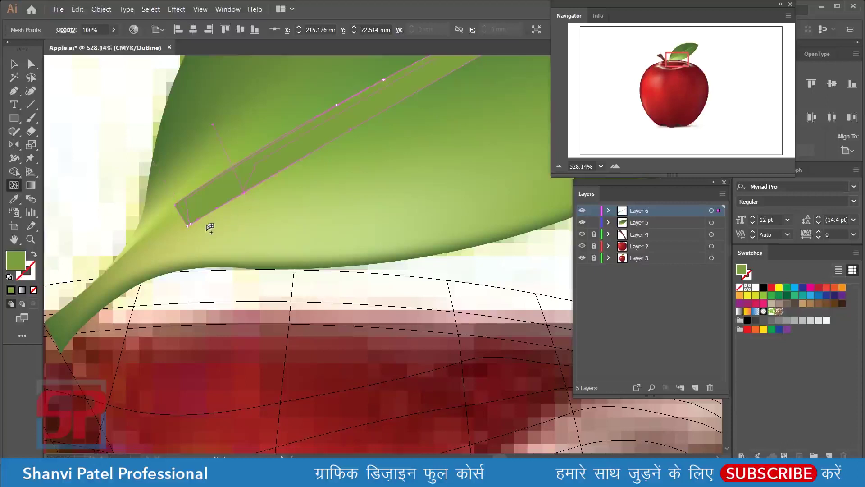
Tint the vein's base and middle mesh points a lighter green sampled from the leaf
key("a")
key("i")
left_click(168, 227)
left_click(178, 224, "ctrl")
left_click(180, 231)
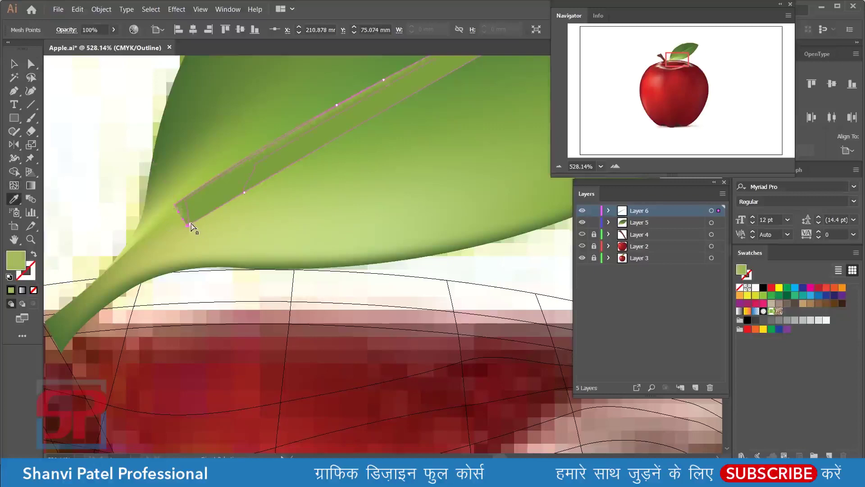
left_click(190, 224, "ctrl")
left_click(197, 236)
left_click(244, 193, "ctrl")
left_click(238, 215)
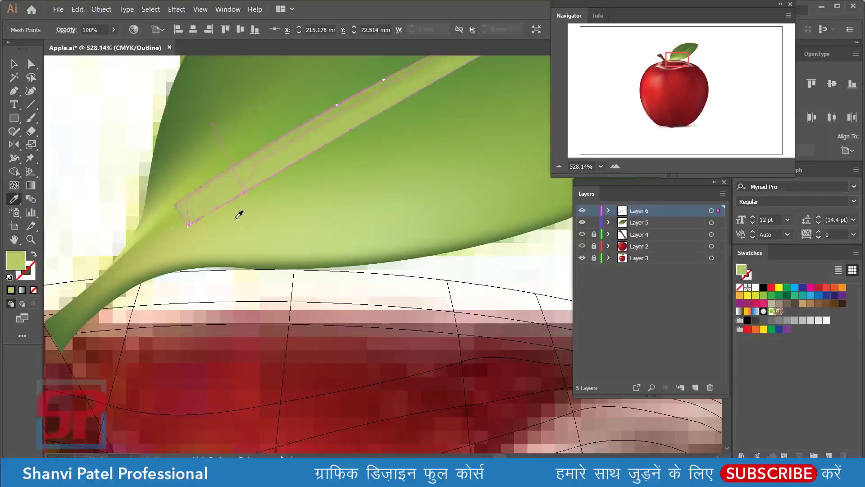
key("ctrl+1")
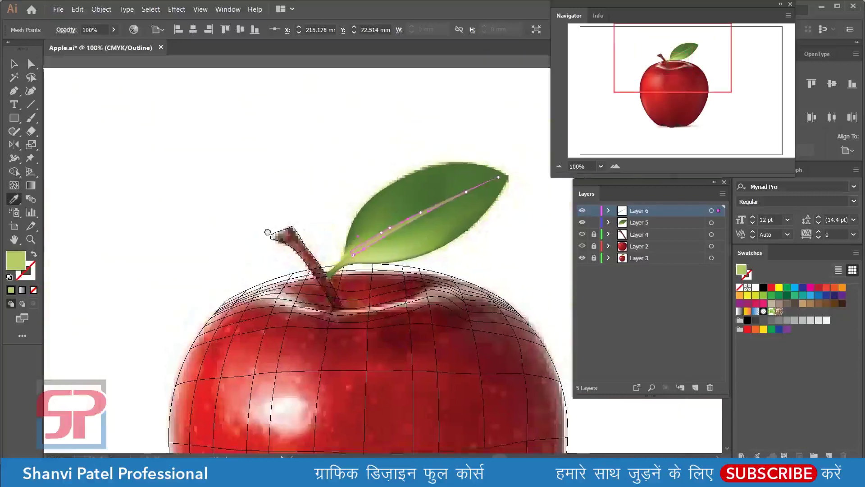
Hide the pixelated reference image layers and switch to full colour Preview
left_click(581, 222)
left_click(582, 246)
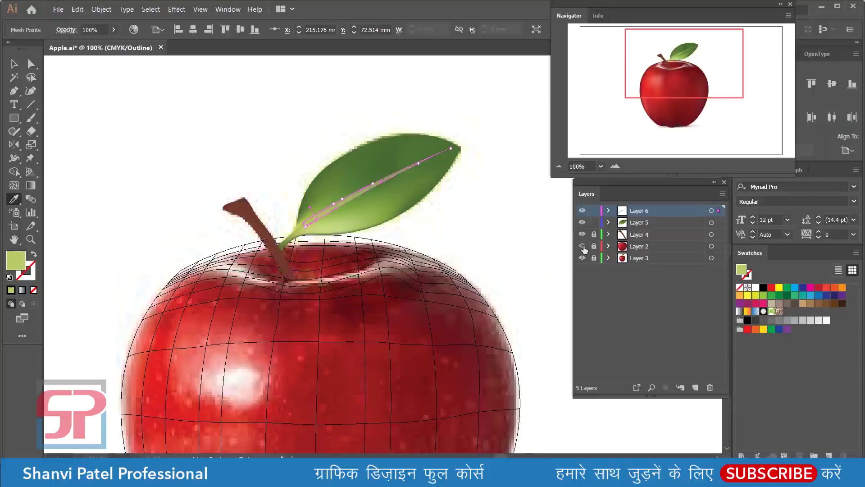
key("ctrl+y")
left_click(14, 64)
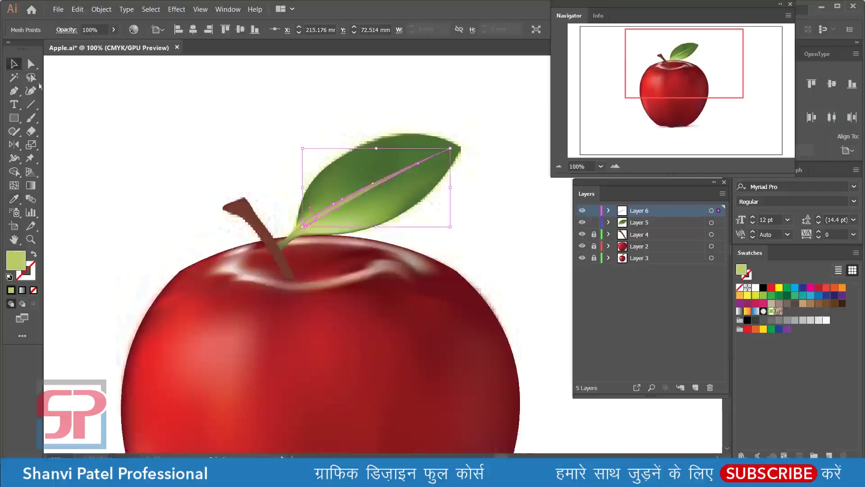
left_click(134, 120)
key("ctrl+minus")
key("ctrl+minus")
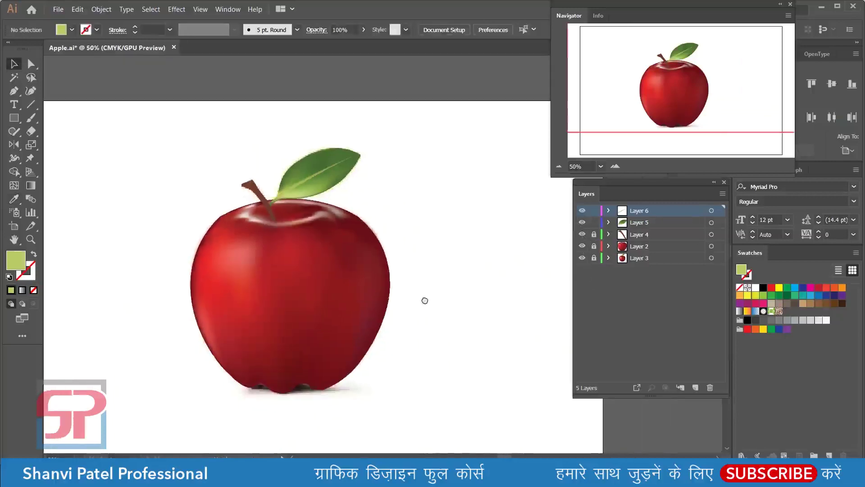
Delete the reference apple photo placed on Layer 3
left_click(653, 223)
left_click(656, 246)
left_click(305, 404)
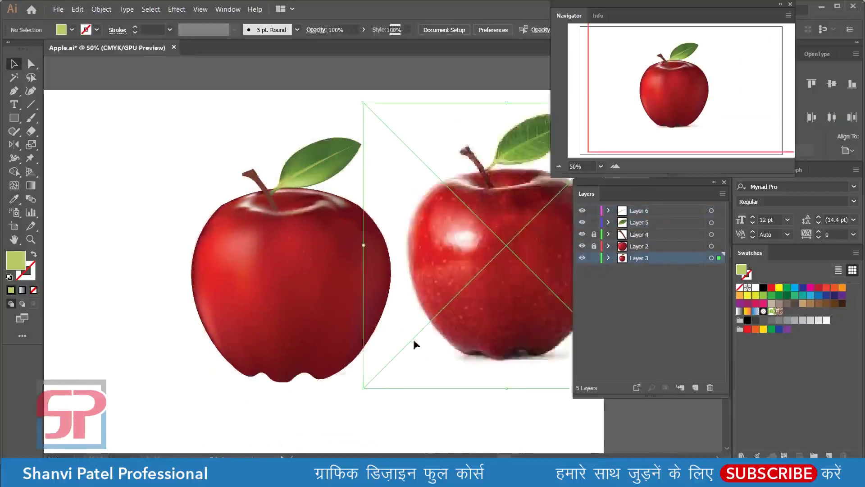
mouse_move(400, 271)
left_mouse_down()
mouse_move(453, 295)
mouse_move(464, 229)
mouse_move(505, 256)
mouse_move(473, 253)
left_mouse_up()
key("ctrl+minus")
key("Delete")
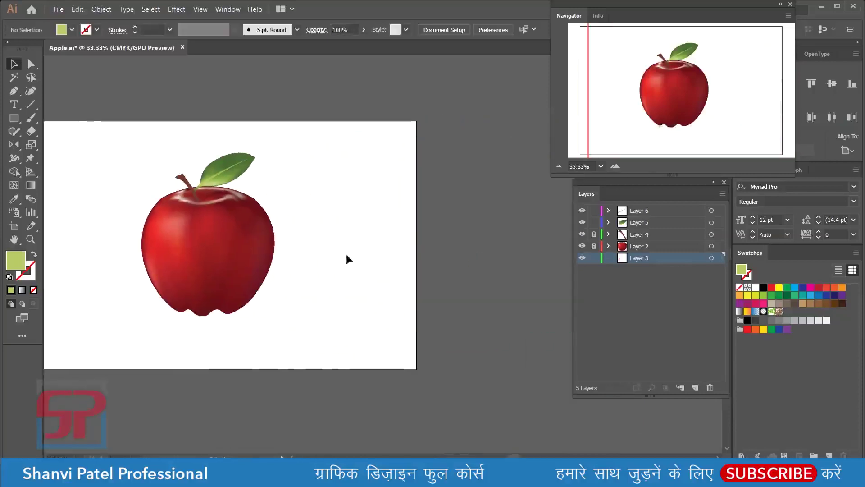
Close the Navigator panel and unlock Layer 4 and Layer 2
left_click_drag(737, 27, 618, 76)
left_click(671, 52)
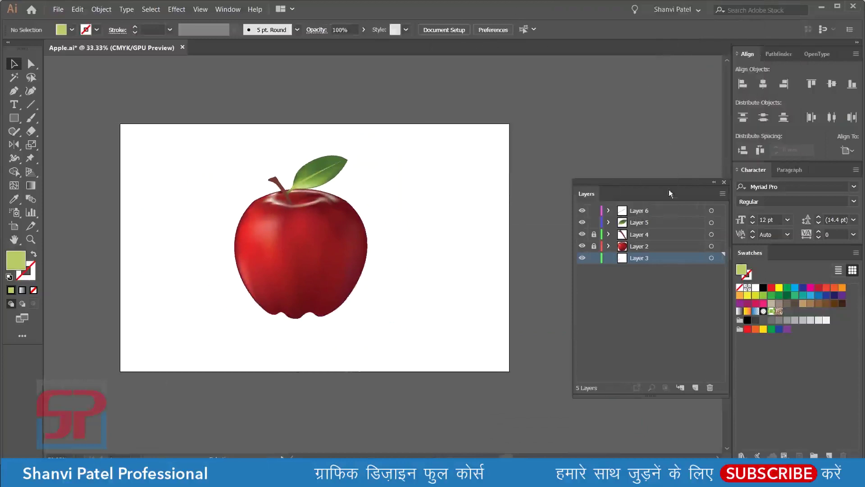
left_click_drag(674, 183, 646, 92)
left_click_drag(566, 143, 566, 167)
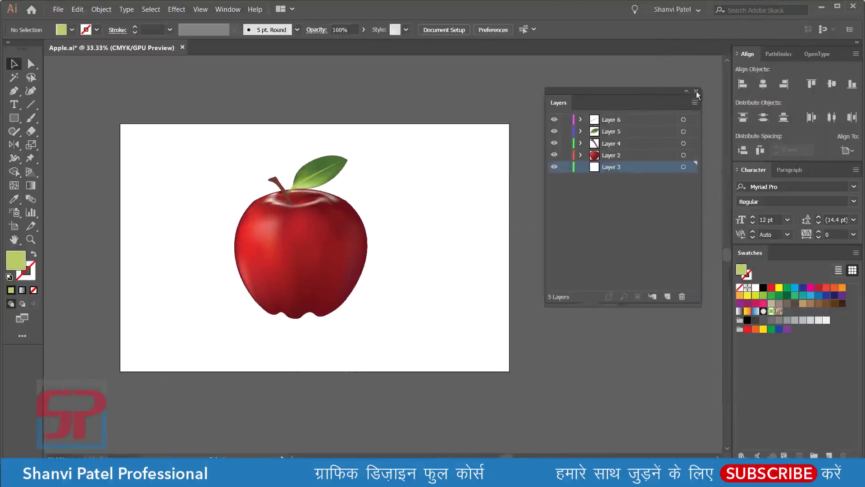
left_click(697, 95)
scroll(373, 262, "up", 5)
Give the stem a very dark red fill in the Color Picker
left_click(315, 184)
double_click(14, 259)
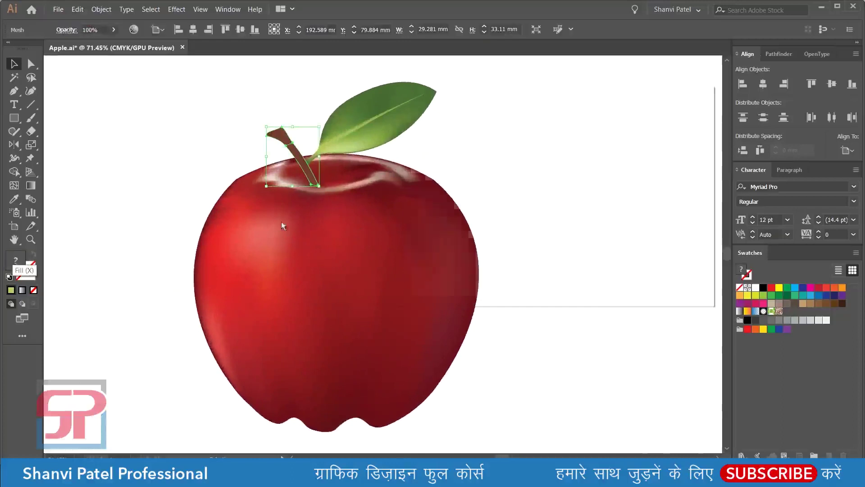
left_click(522, 227)
left_click_drag(531, 237, 526, 230)
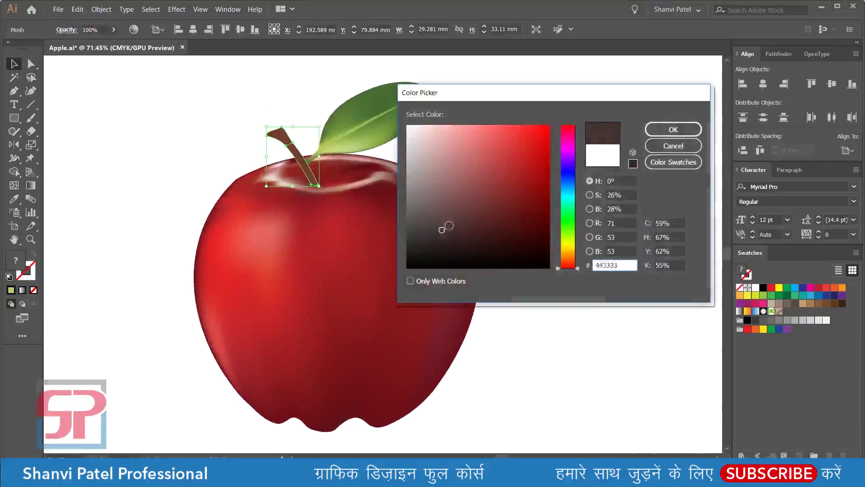
left_click(673, 129)
Lighten the stem's dark red, then settle on a dark brown swatch fill
double_click(16, 260)
left_click_drag(530, 206, 517, 191)
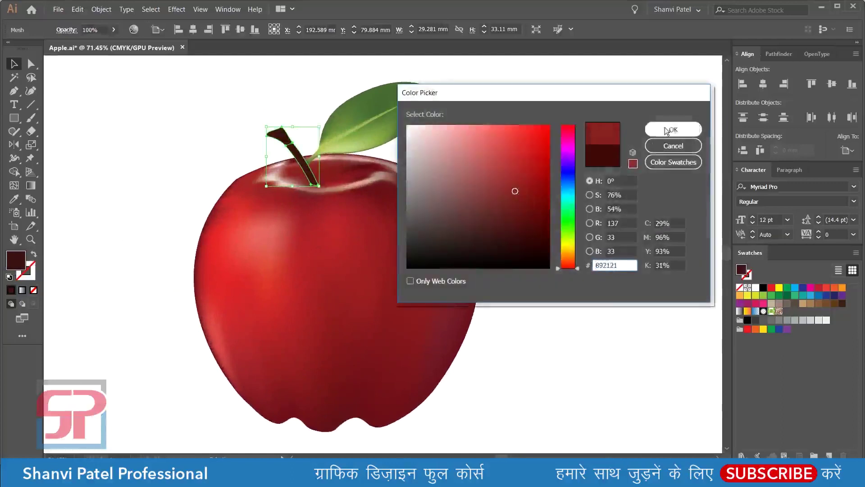
left_click(673, 129)
left_click(318, 183)
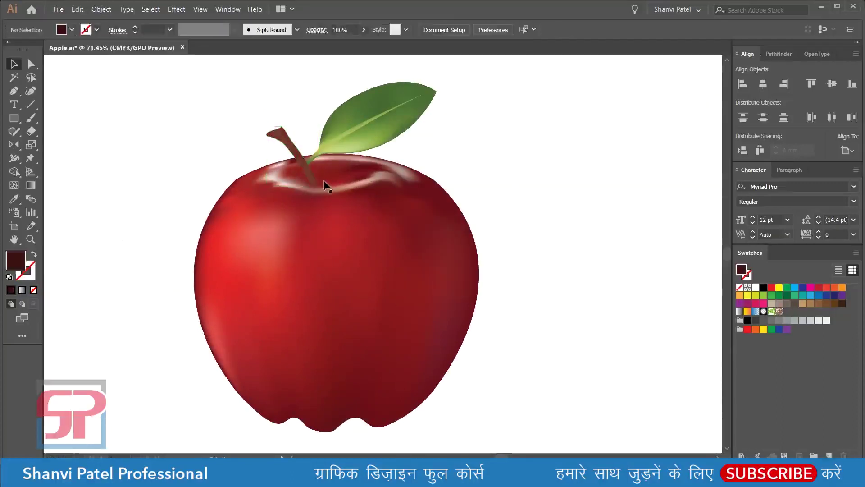
double_click(15, 260)
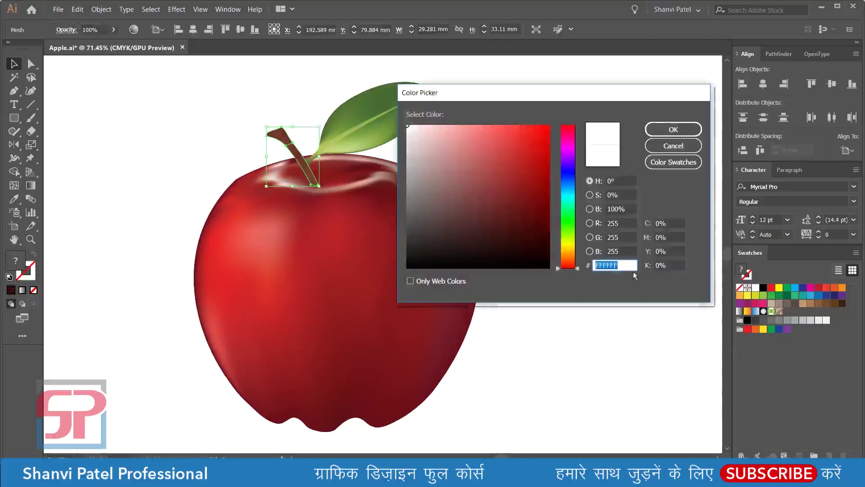
left_click(671, 129)
left_click(841, 303)
left_click(468, 186)
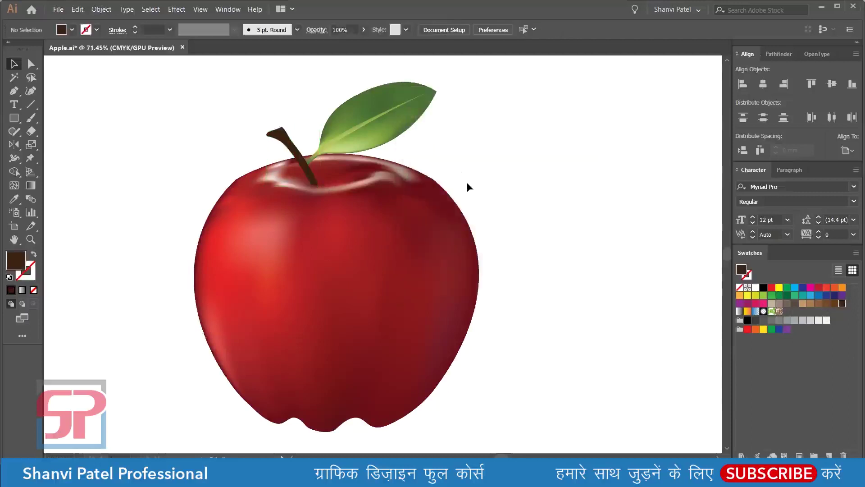
left_click(352, 131)
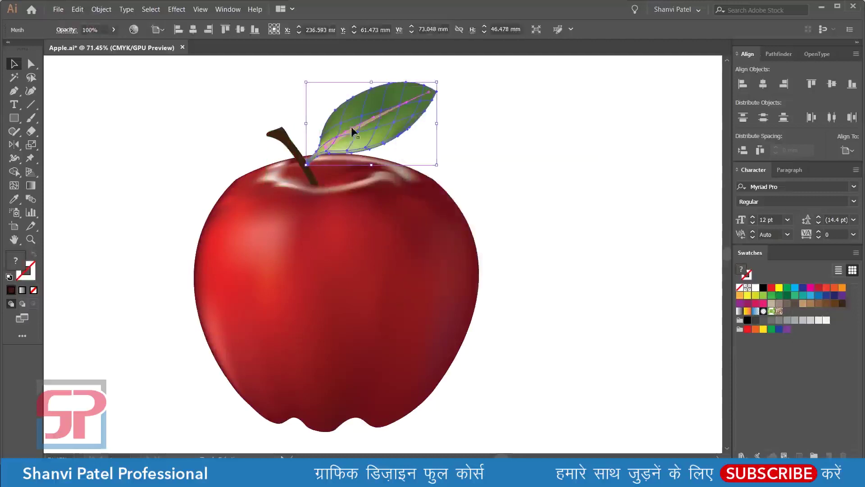
Check the stem and leaf, recentre the view on the apple, and save Apple.ai
left_click(280, 154, "shift")
left_click(201, 106)
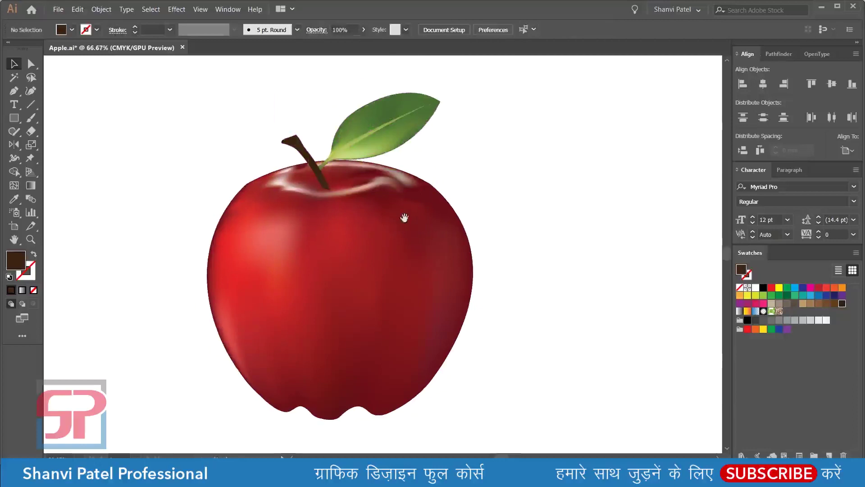
left_click_drag(407, 217, 446, 223)
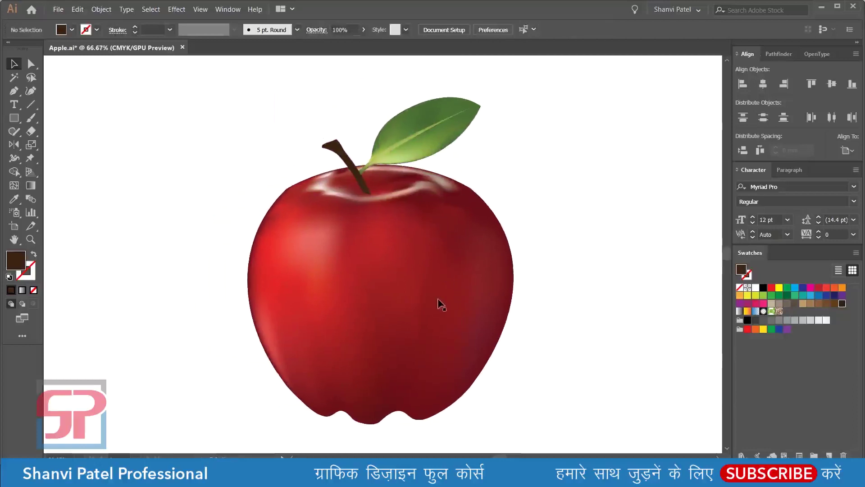
scroll(437, 298, "down", 1)
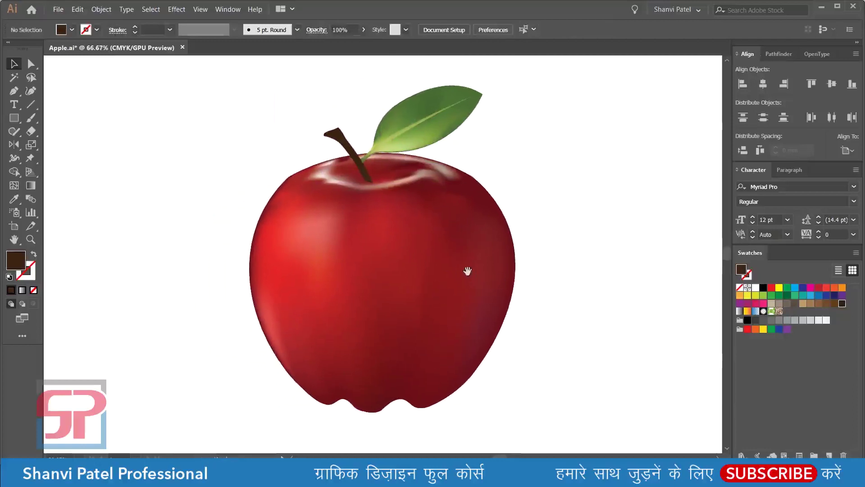
left_click_drag(473, 264, 460, 261)
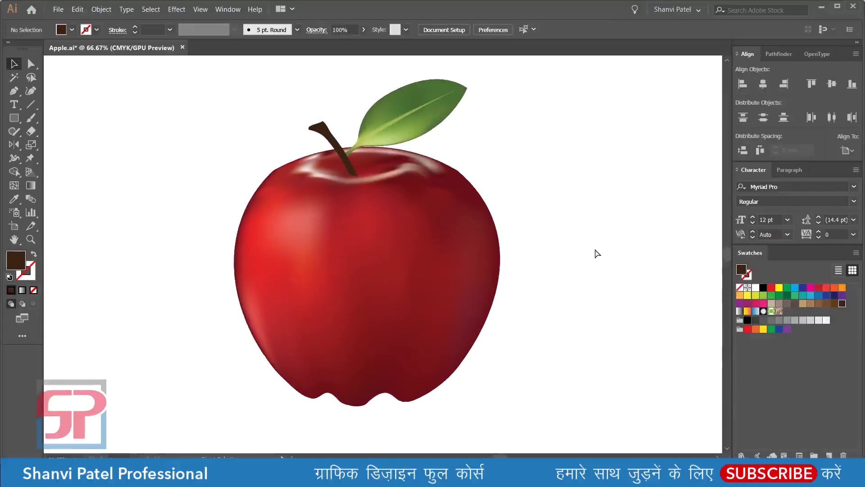
key("ctrl+s")
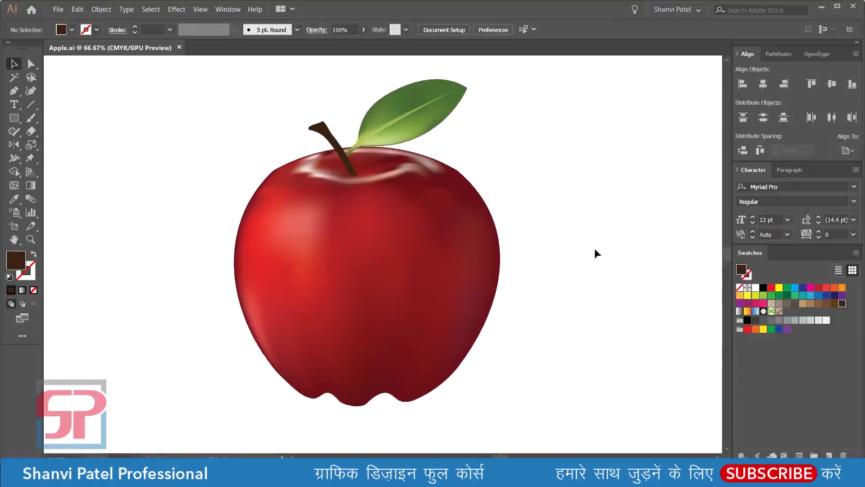